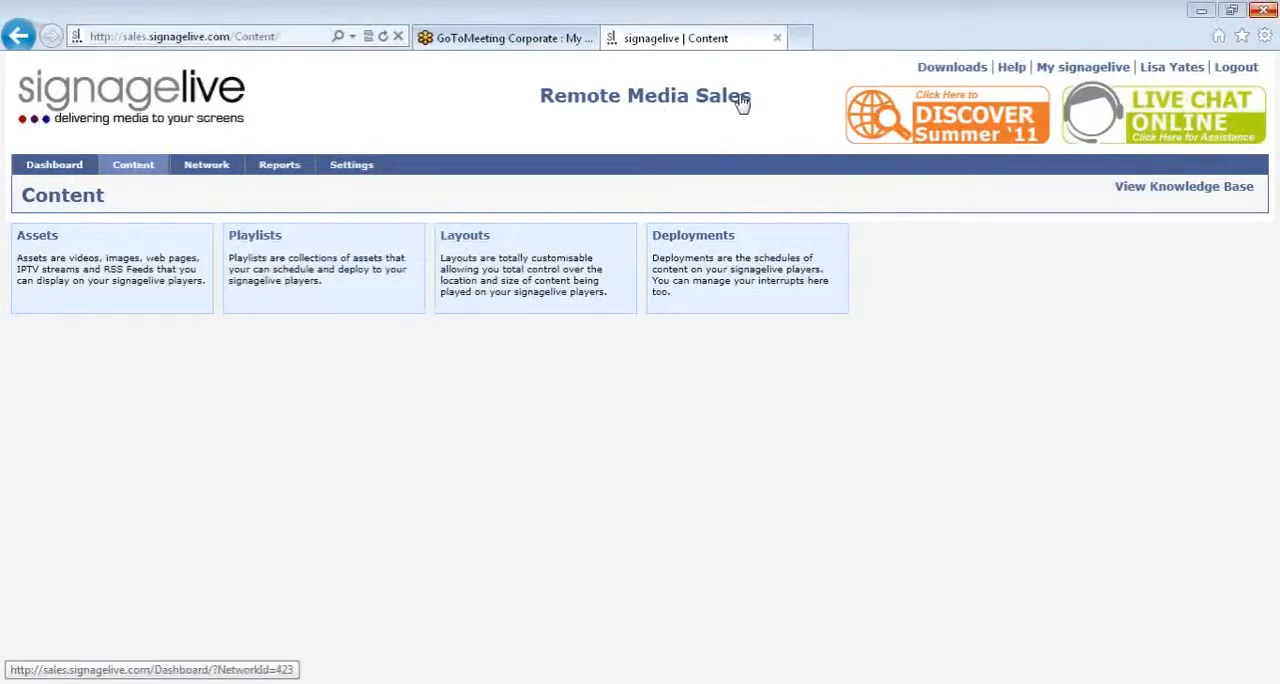
# Step: Open the layout manager from the content section and search the layouts for "signagelive"
pyautogui.moveTo(126, 170)
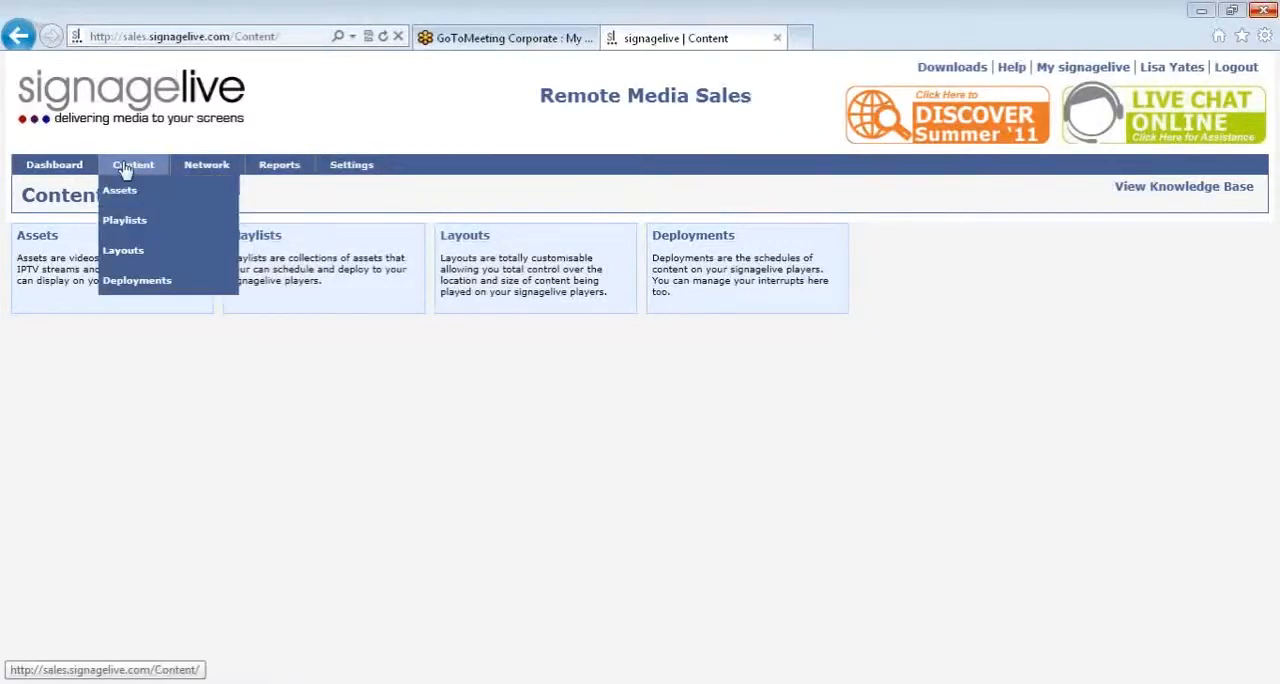
pyautogui.click(137, 251)
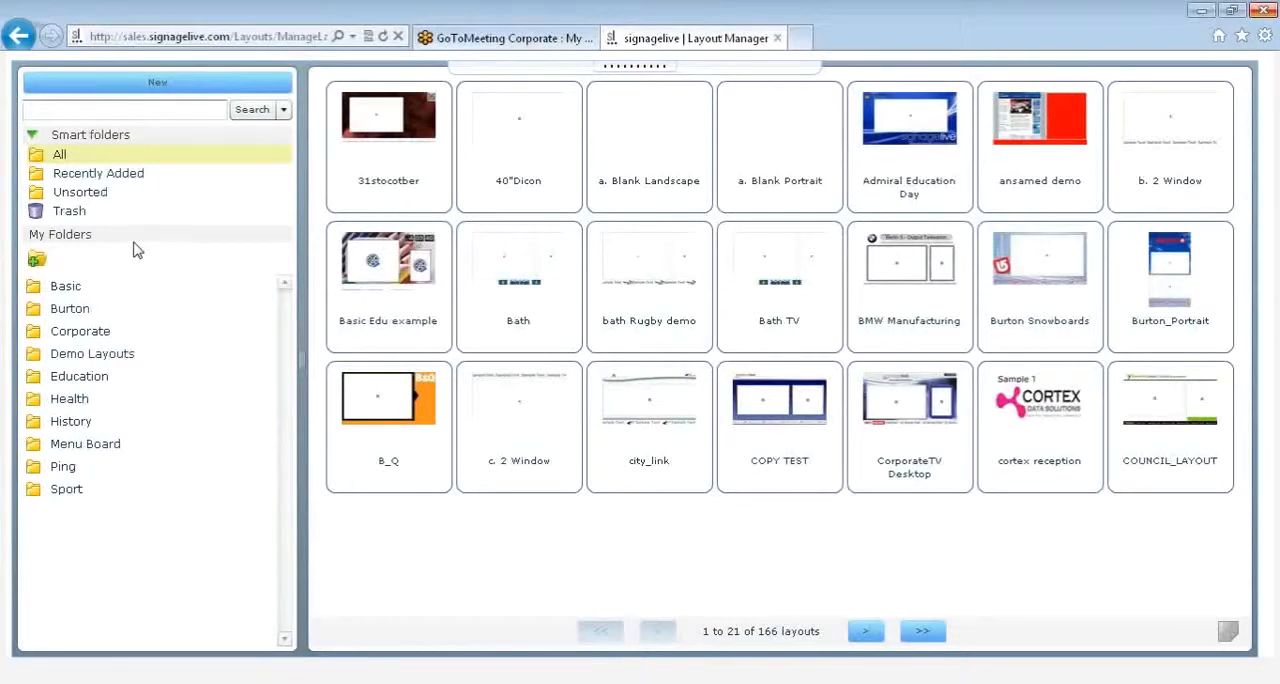
pyautogui.click(119, 109)
pyautogui.write('signa')
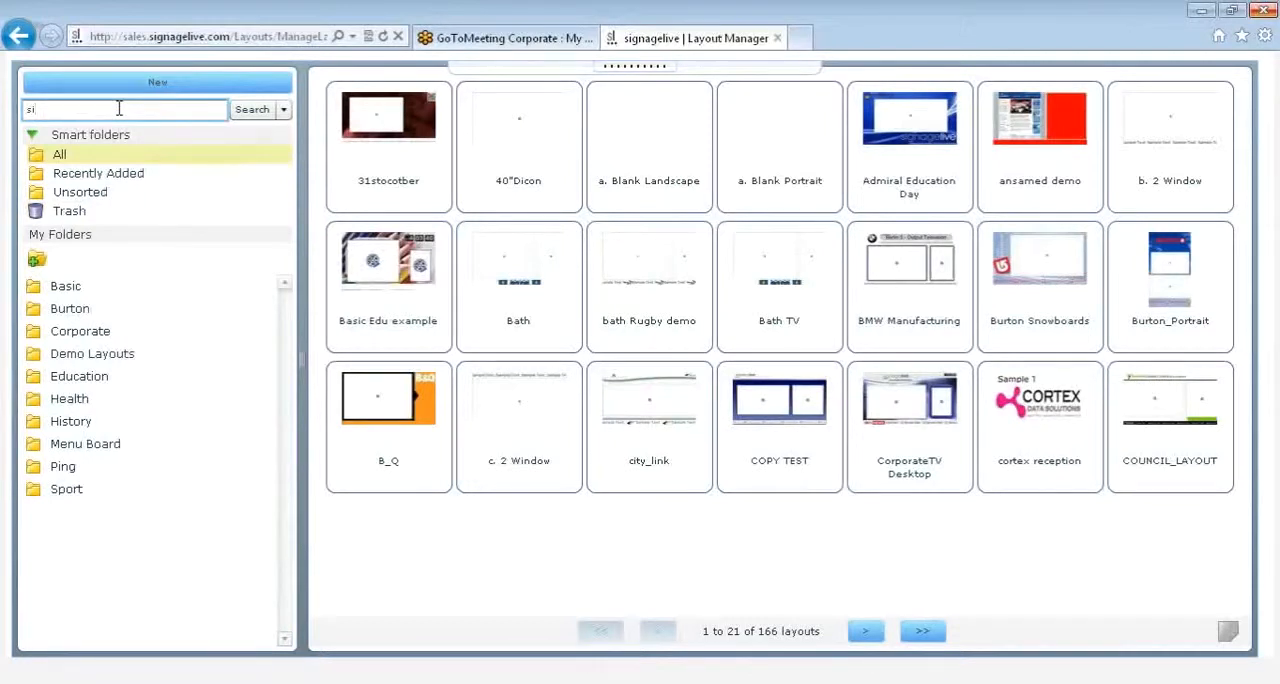
pyautogui.write('gelive')
pyautogui.press('Return')
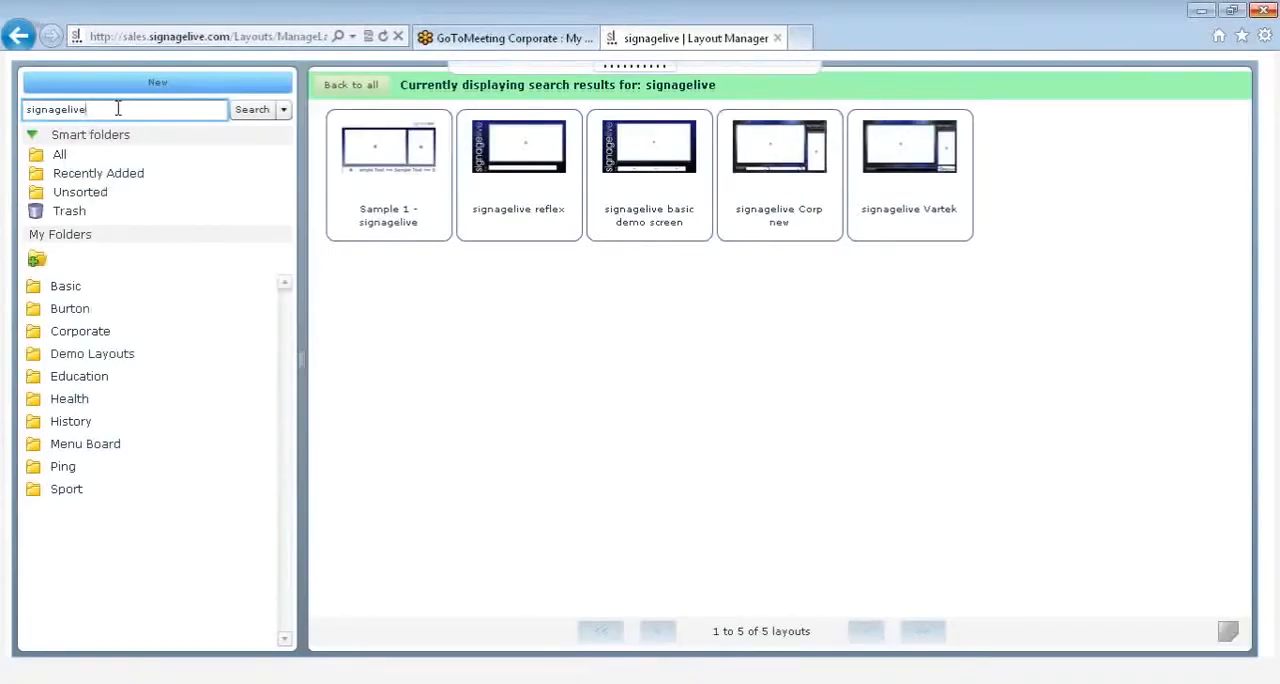
# Step: Examine the advanced layout search, including its date-range filters and the Date Added calendar, and dismiss it
pyautogui.click(284, 113)
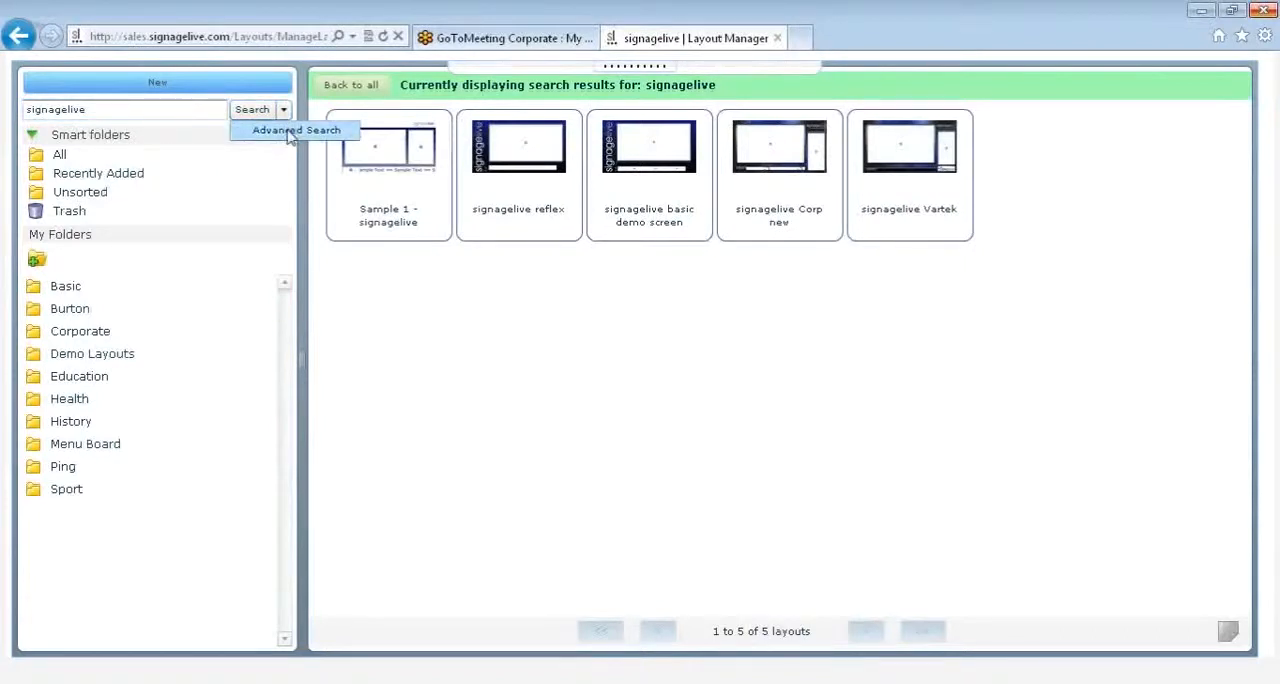
pyautogui.click(290, 133)
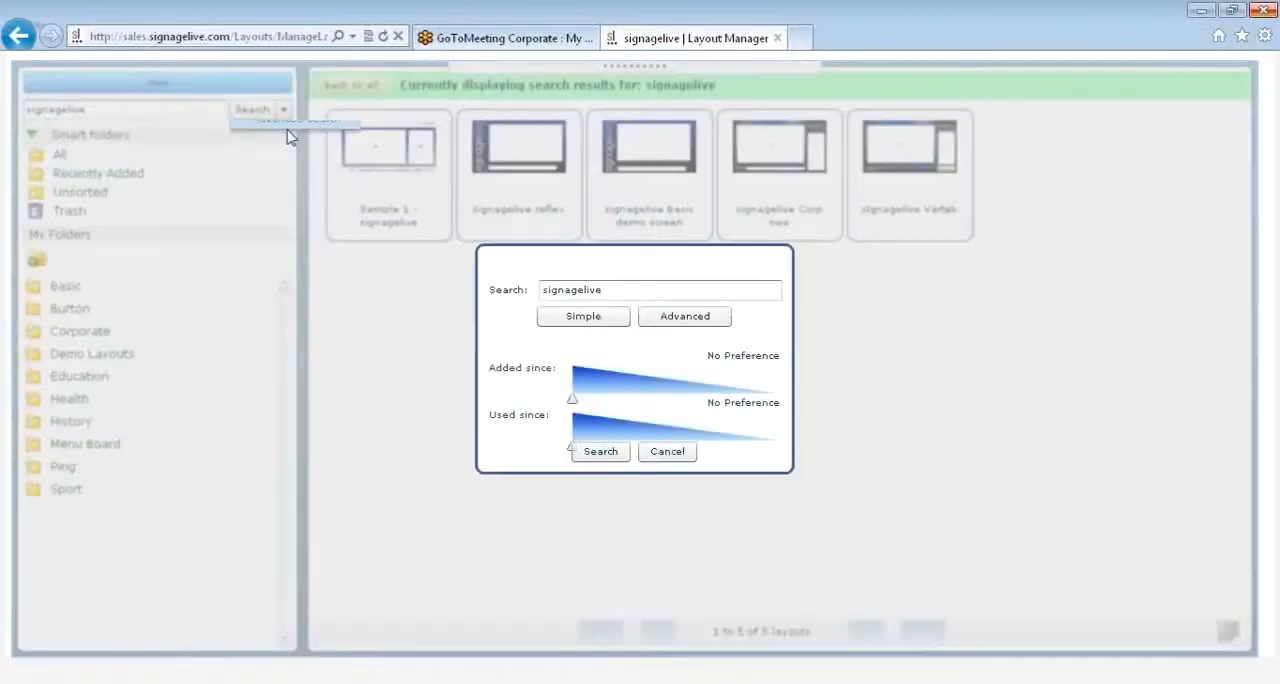
pyautogui.click(662, 318)
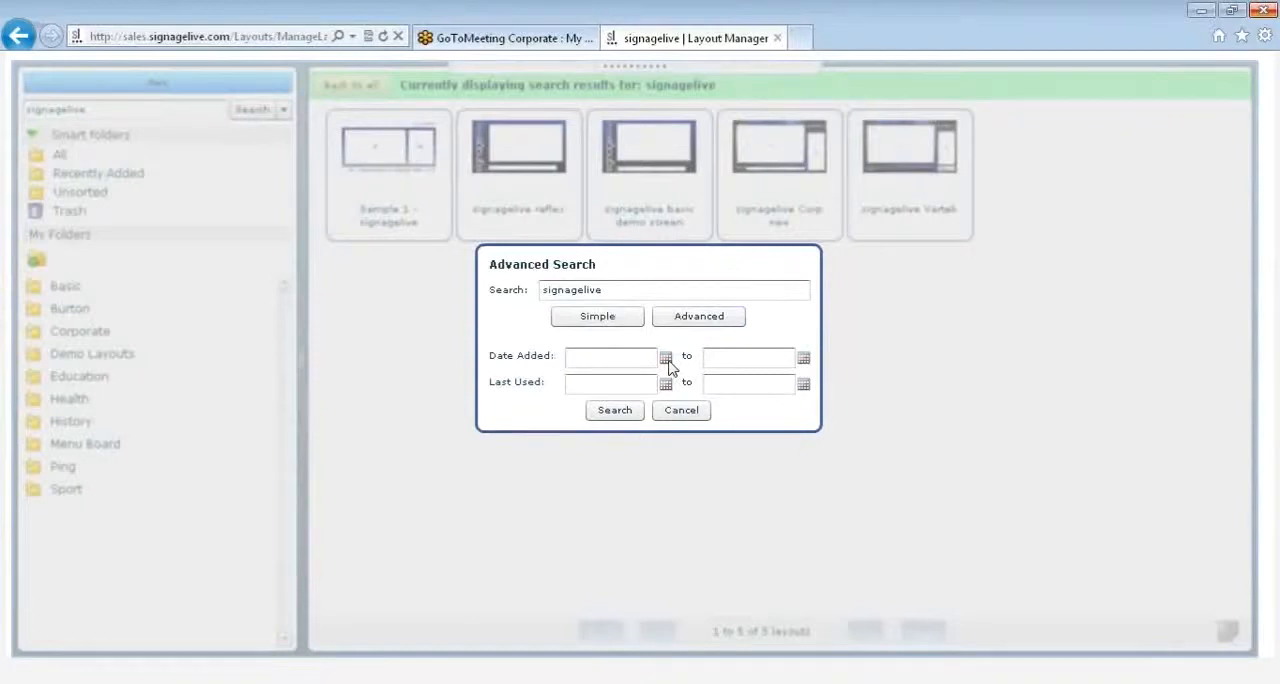
pyautogui.click(666, 358)
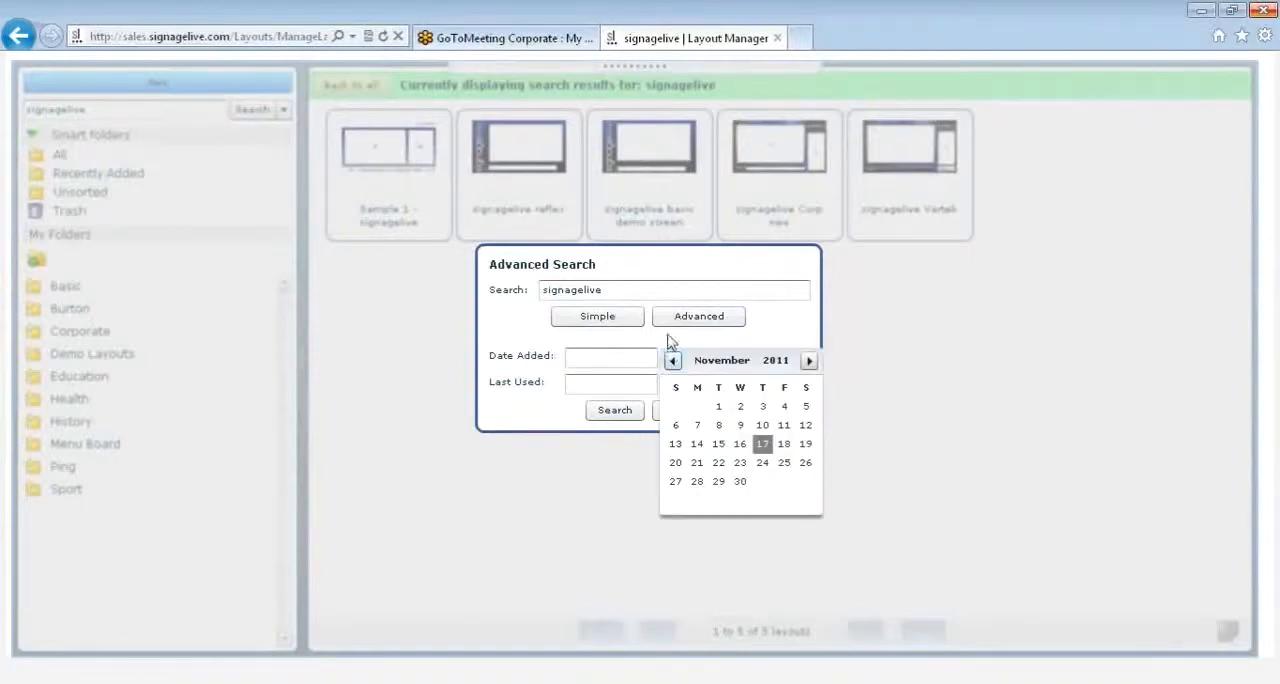
pyautogui.click(670, 342)
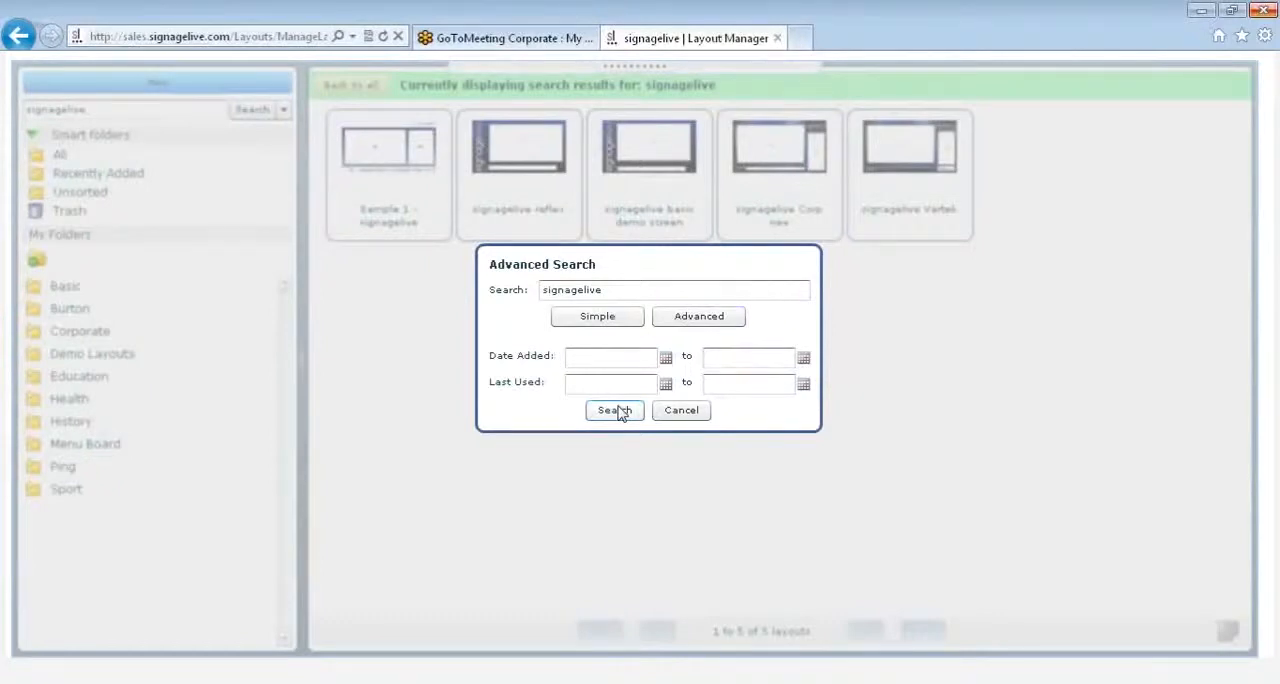
pyautogui.click(663, 417)
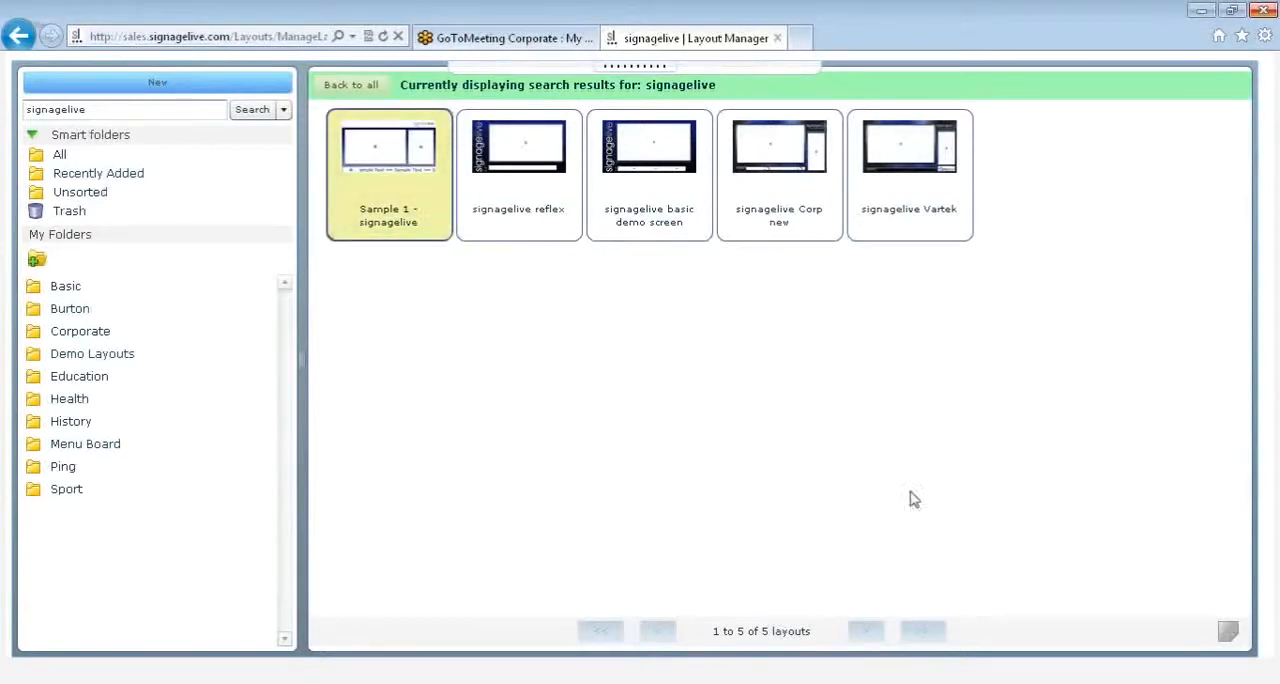
# Step: Add the common tag "corp l" to the Sample 1 - signagelive layout and close the tag list
pyautogui.click(1227, 632)
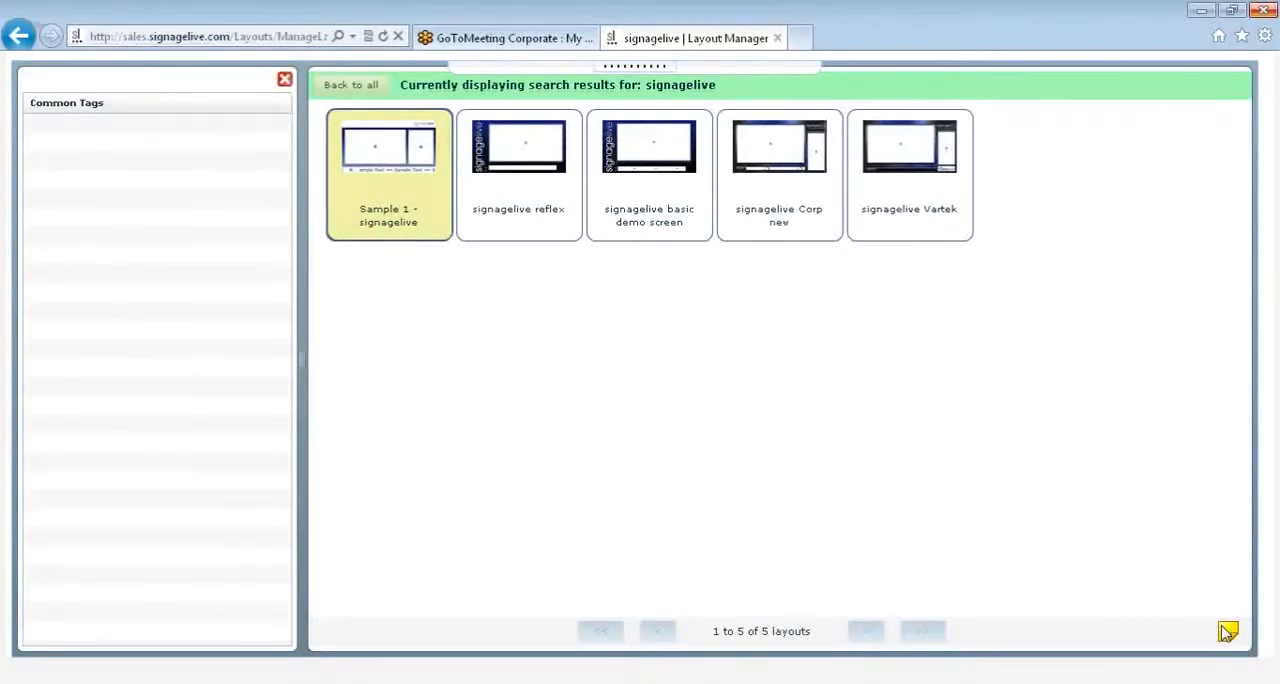
pyautogui.click(206, 132)
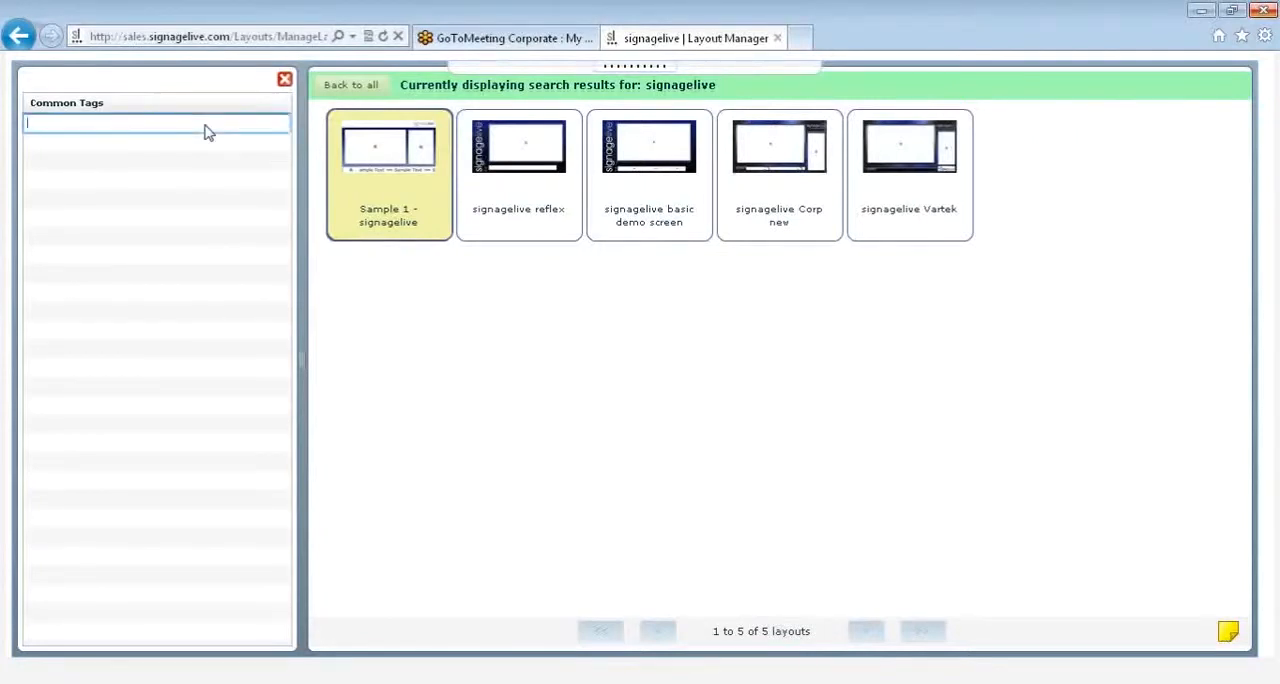
pyautogui.write('corp l')
pyautogui.press('Return')
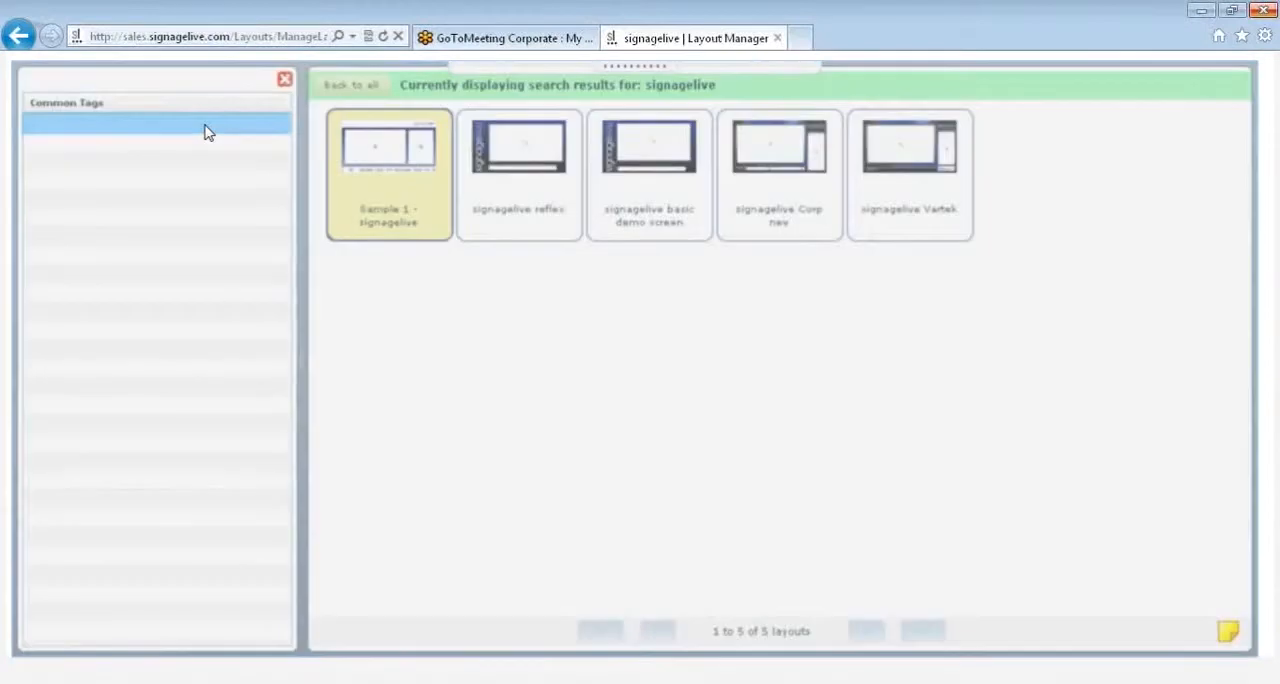
pyautogui.click(284, 80)
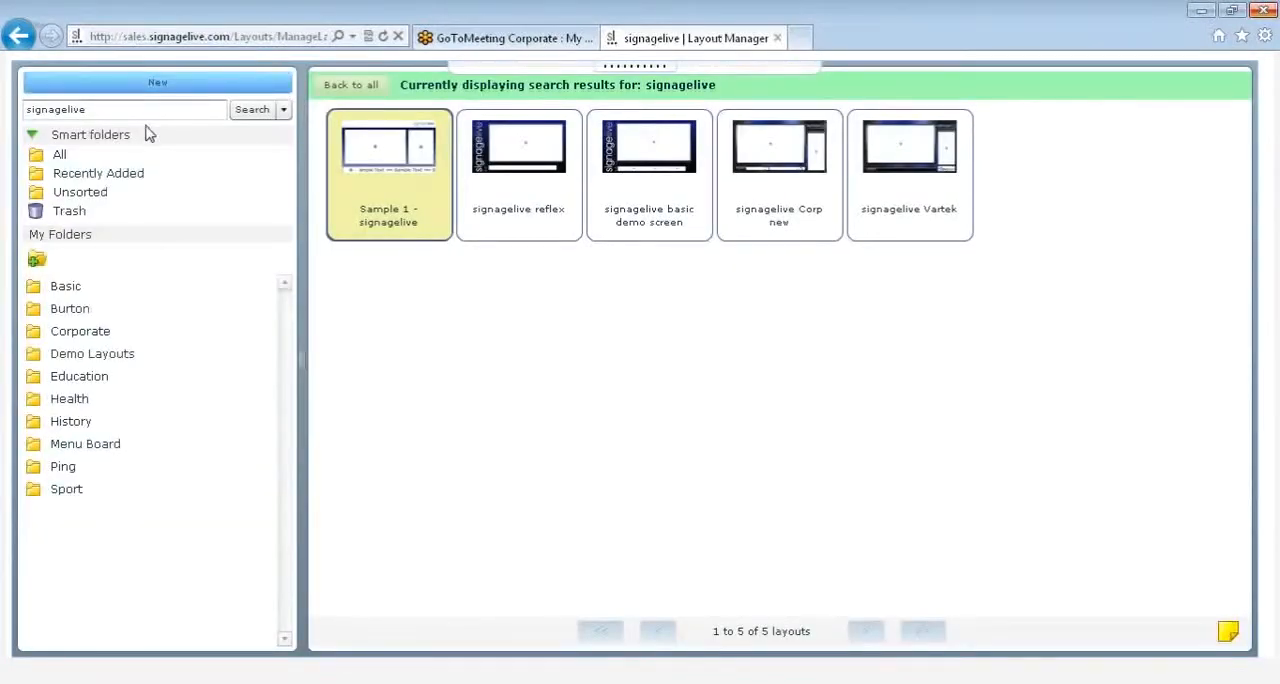
# Step: Browse the Recently Added layouts and the Demo Layouts folder, and return to the list of all layouts
pyautogui.click(74, 175)
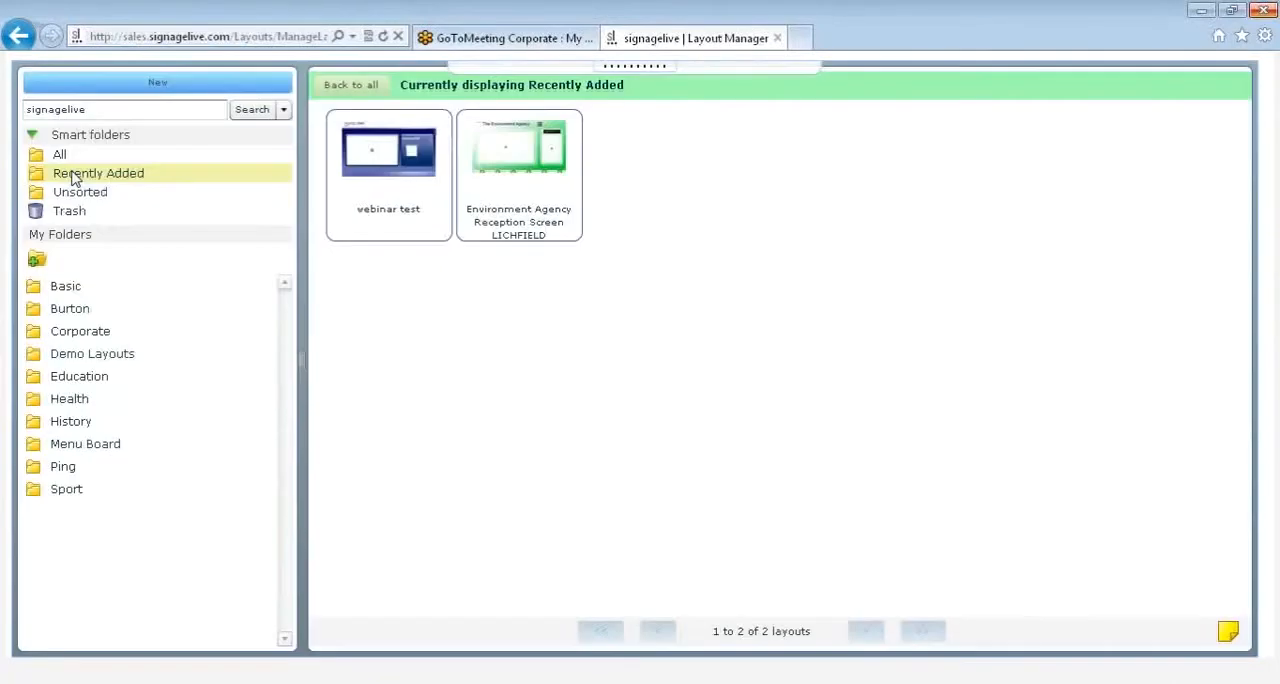
pyautogui.click(36, 262)
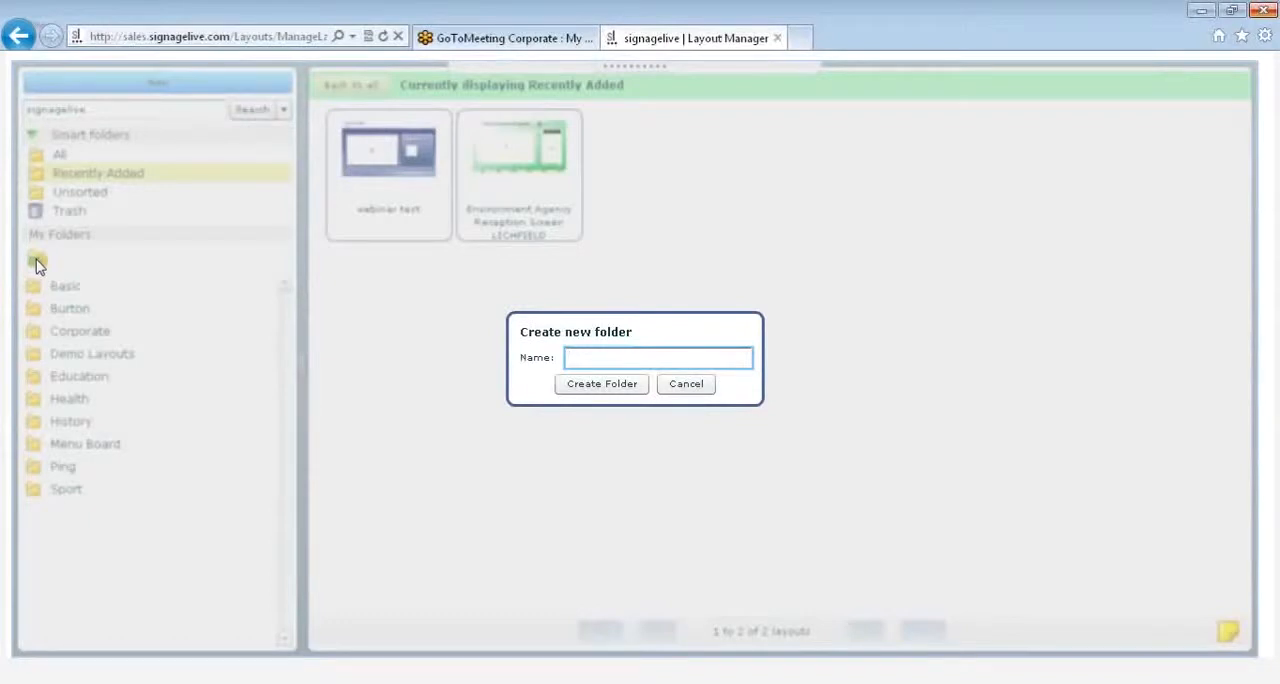
pyautogui.click(698, 391)
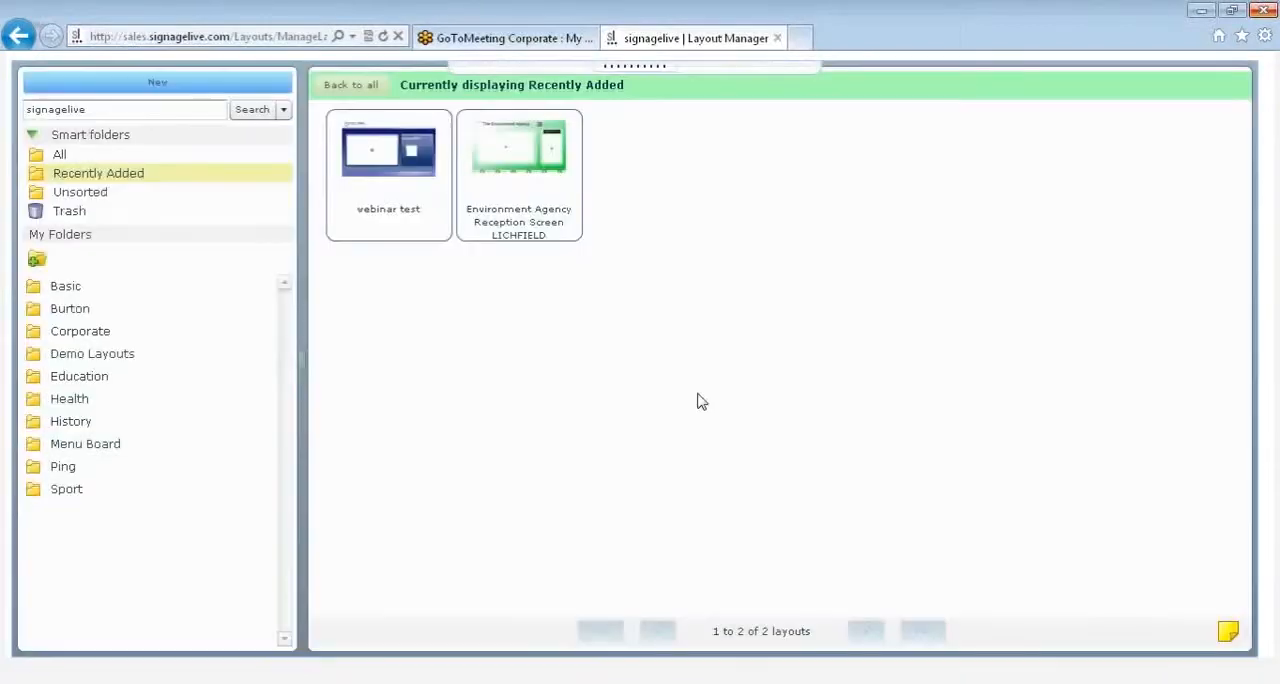
pyautogui.click(92, 354)
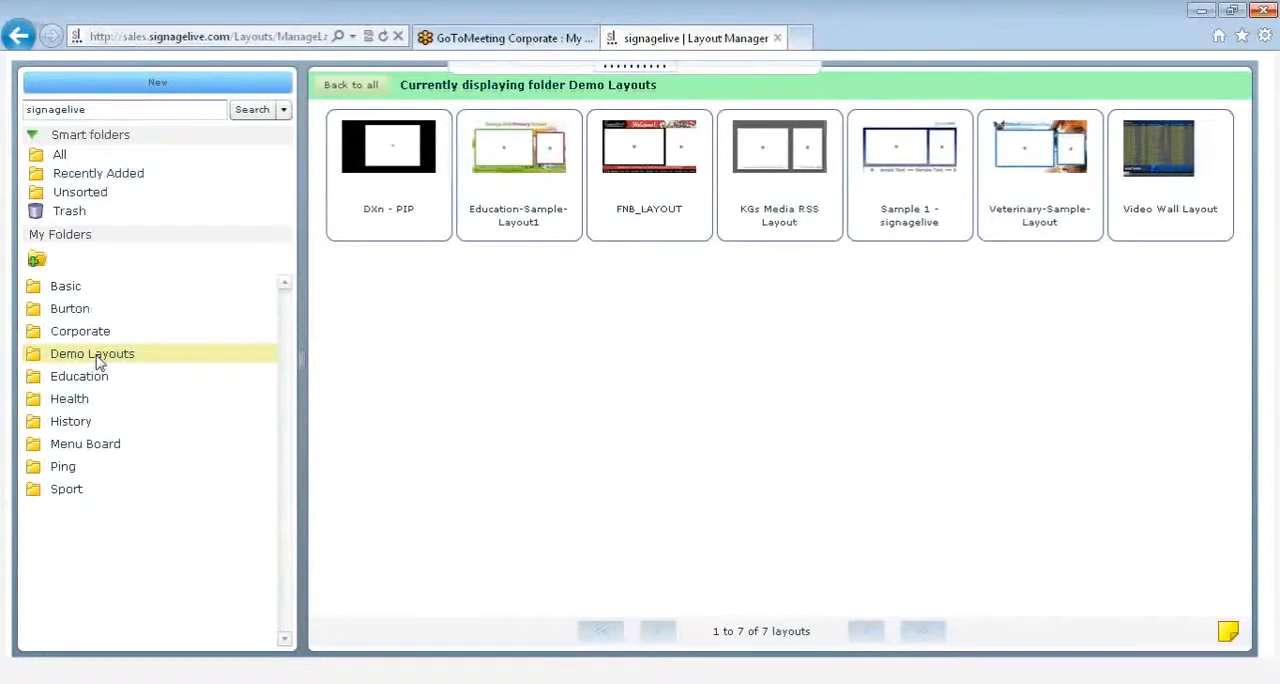
pyautogui.click(61, 160)
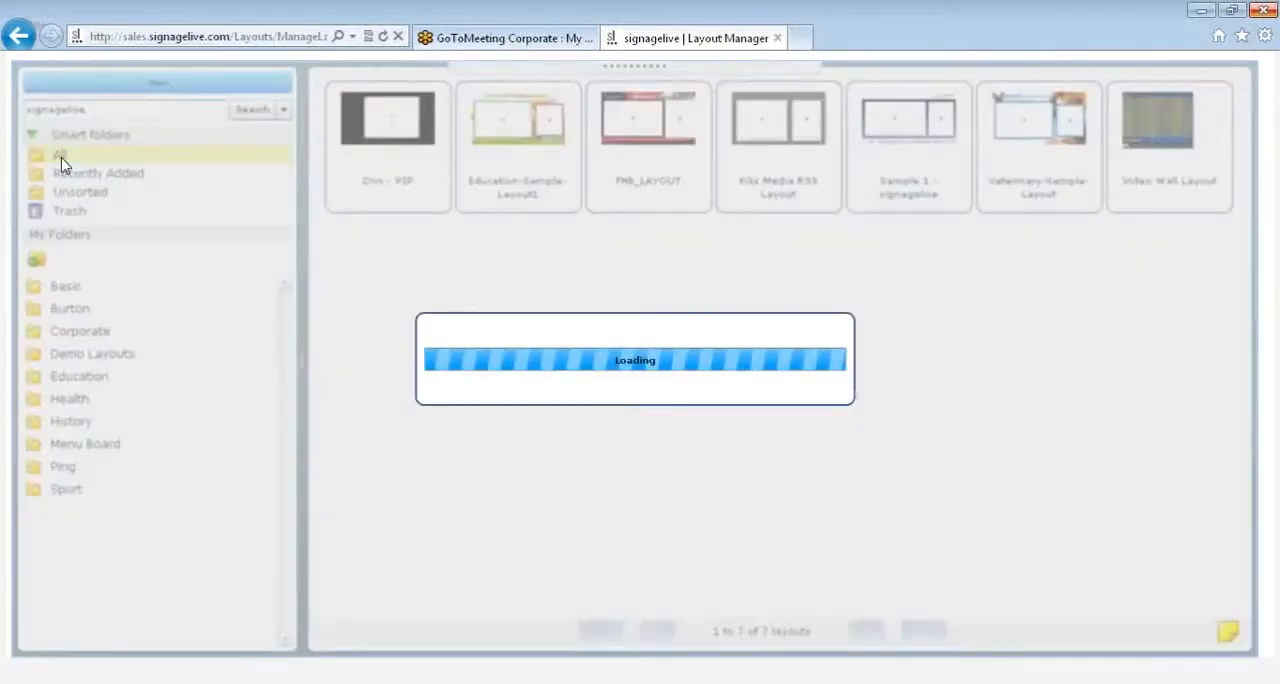
# Step: Try to add the 31stocotber layout to the Education folder
pyautogui.moveTo(388, 145); pyautogui.dragTo(120, 377)
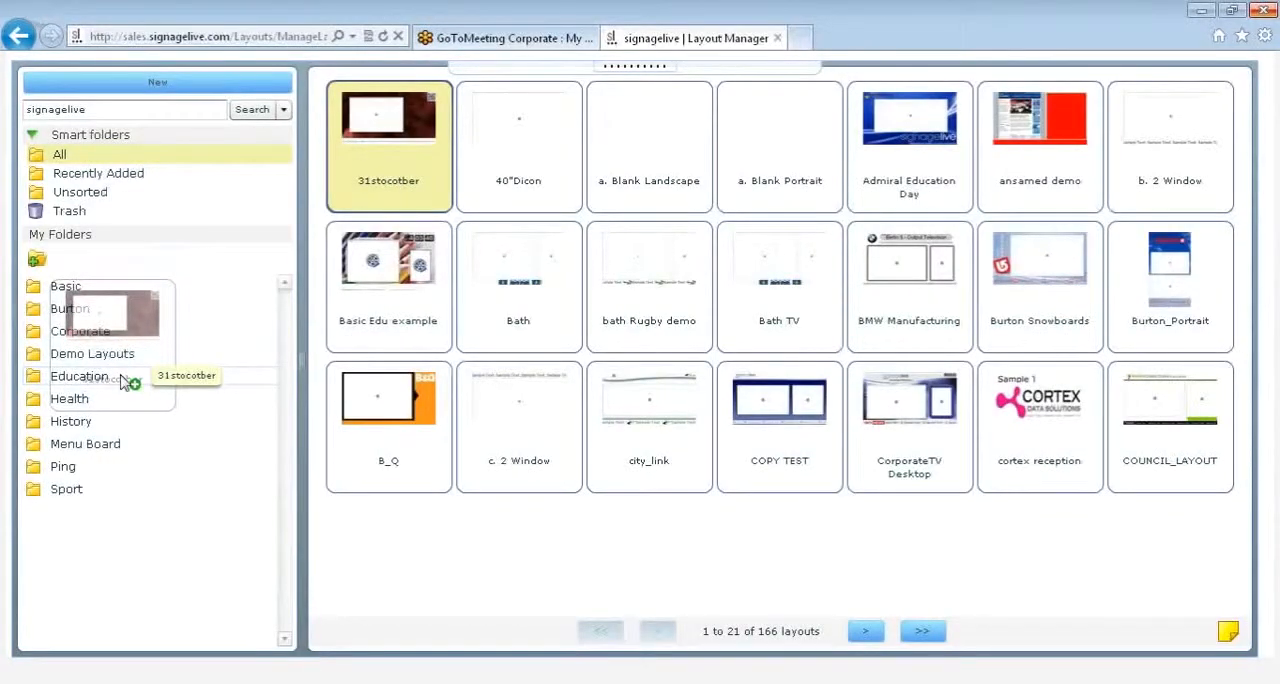
pyautogui.moveTo(120, 381); pyautogui.dragTo(122, 380)
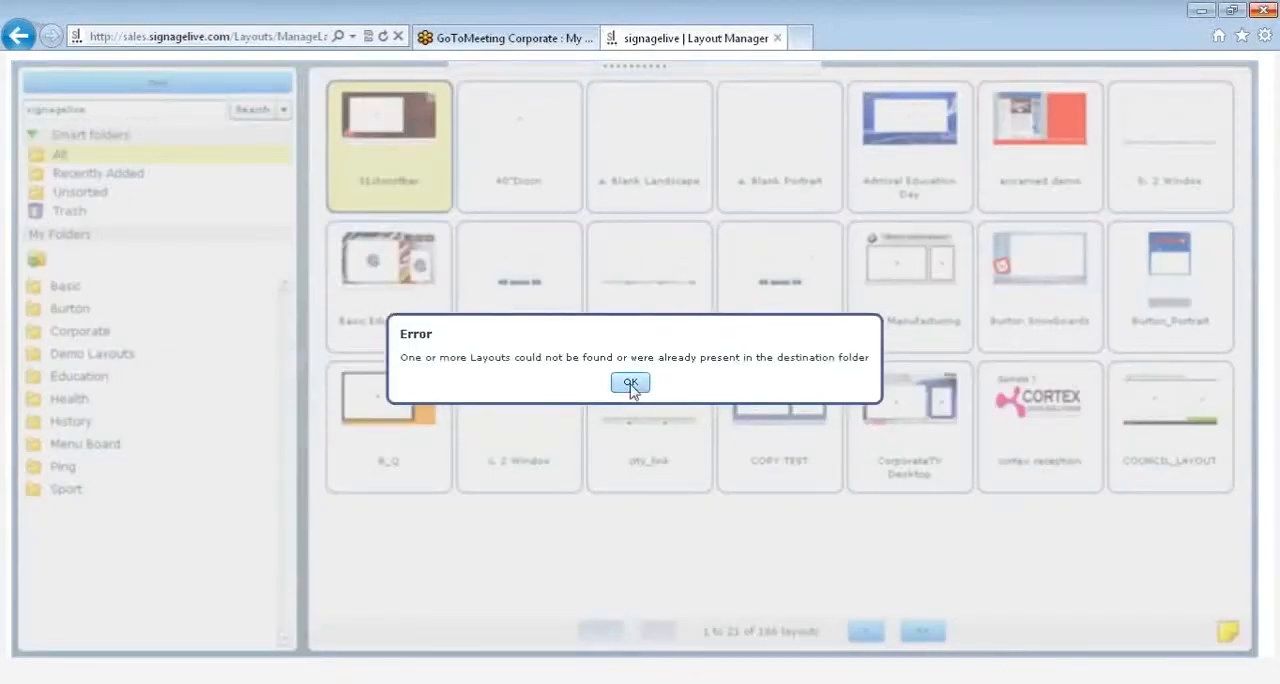
pyautogui.click(631, 390)
# Step: Add the Admiral Education Day layout to the Health folder
pyautogui.moveTo(909, 140); pyautogui.dragTo(102, 386)
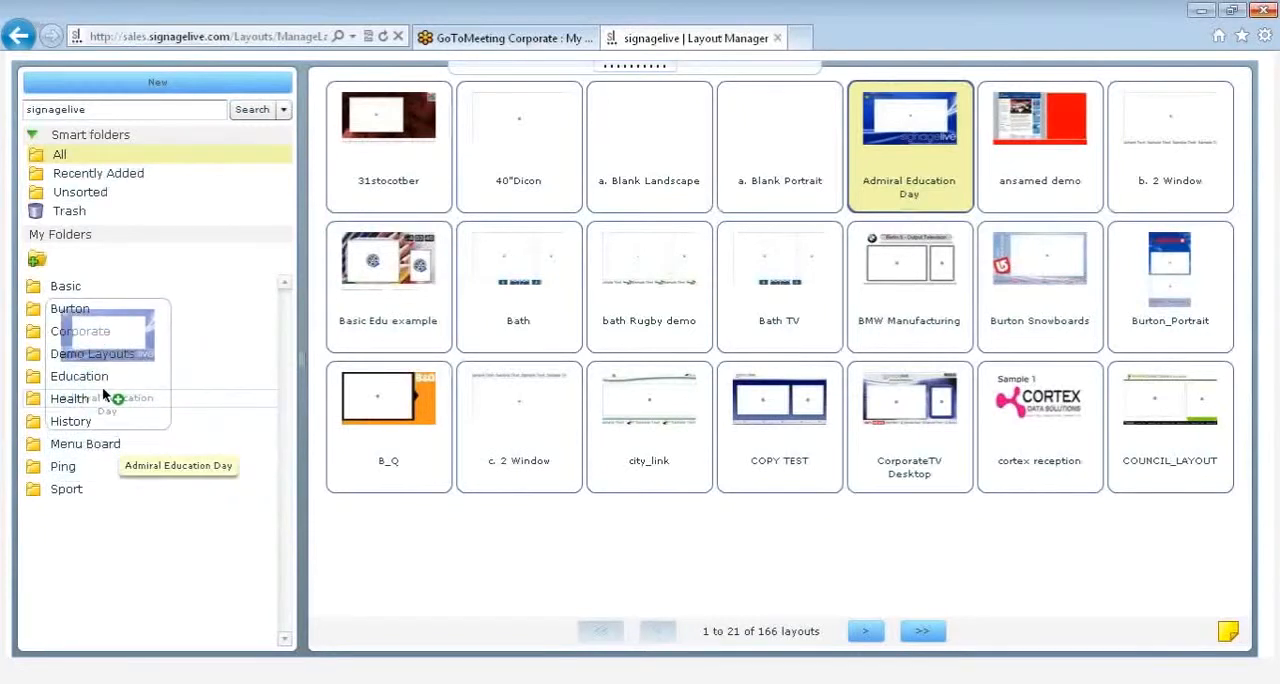
pyautogui.moveTo(102, 390); pyautogui.dragTo(104, 392)
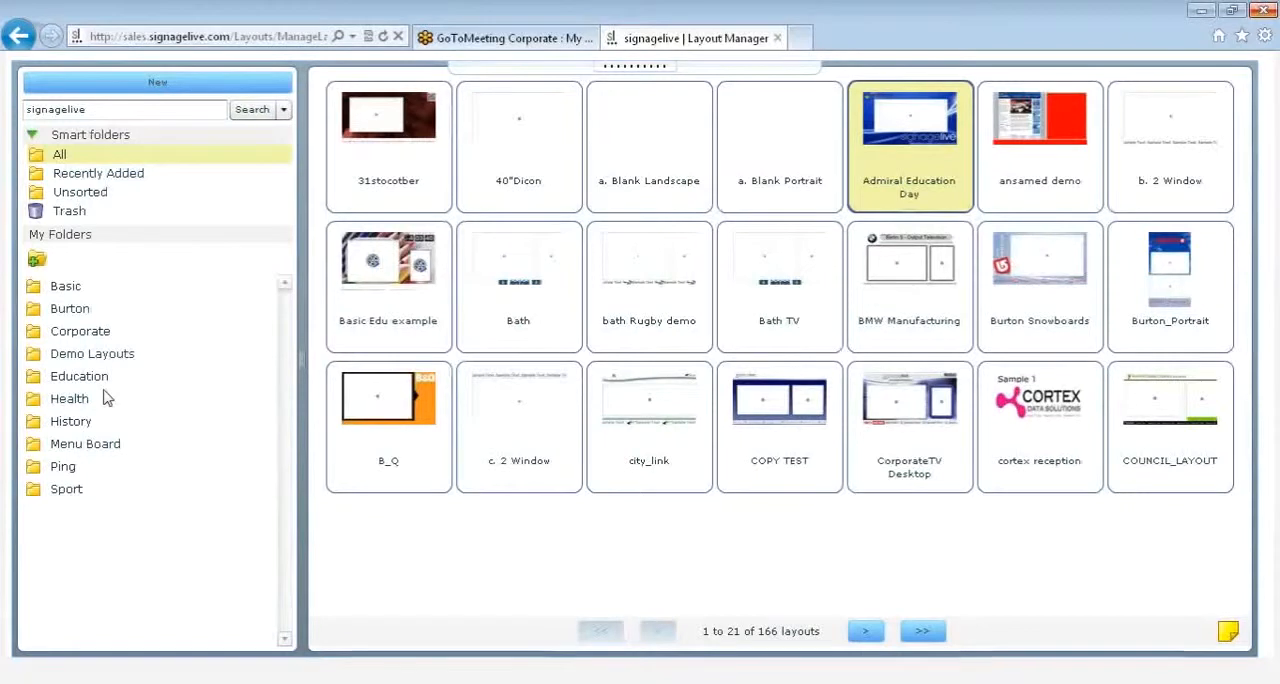
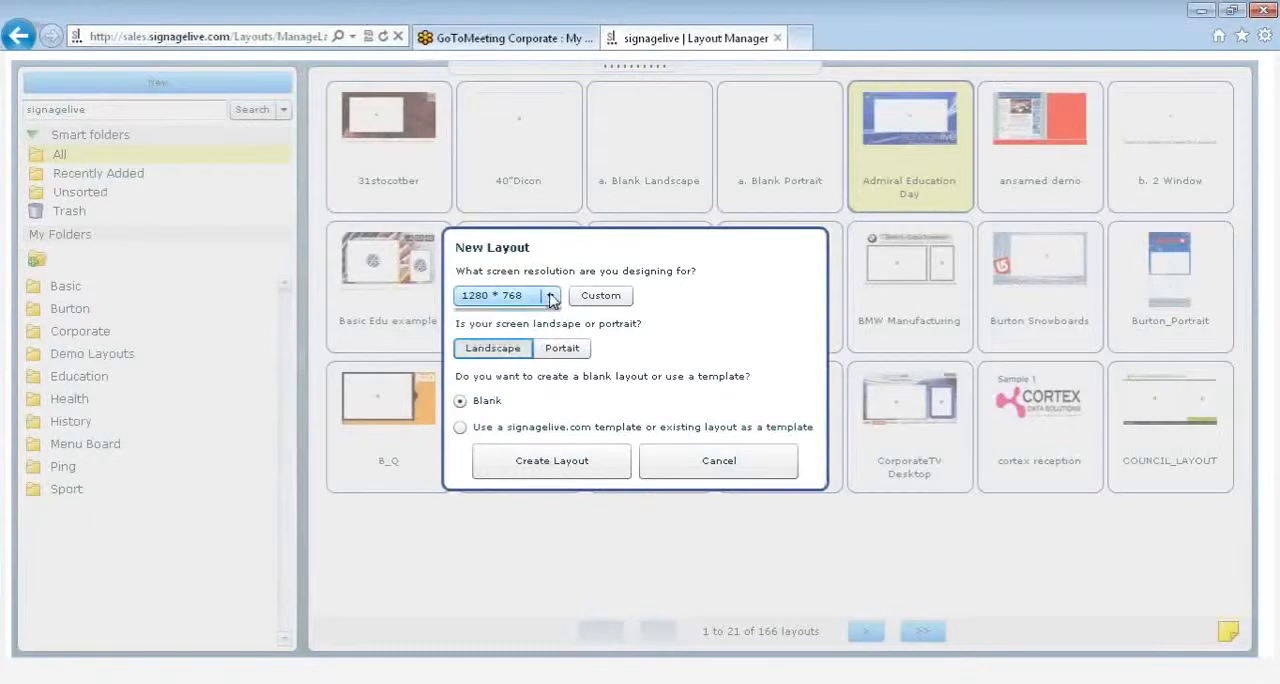
# Step: Create a blank landscape layout with a resolution of 1280 * 768
pyautogui.moveTo(555, 402); pyautogui.dragTo(554, 345)
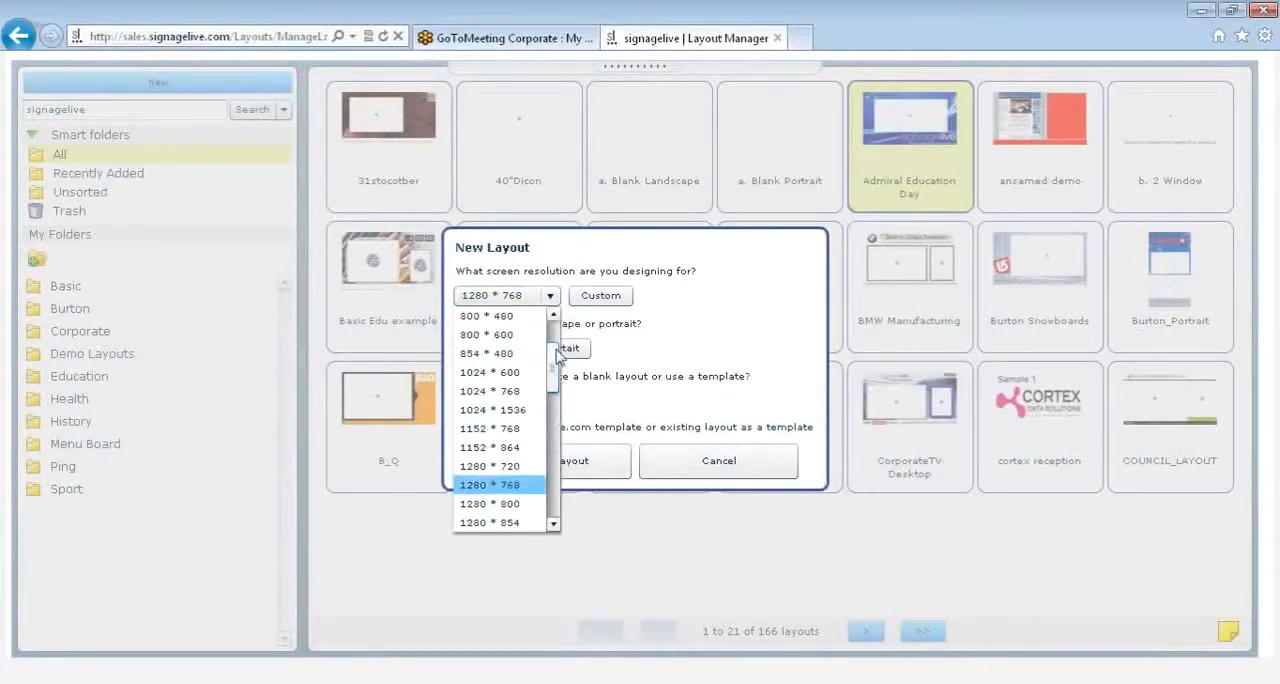
pyautogui.click(536, 292)
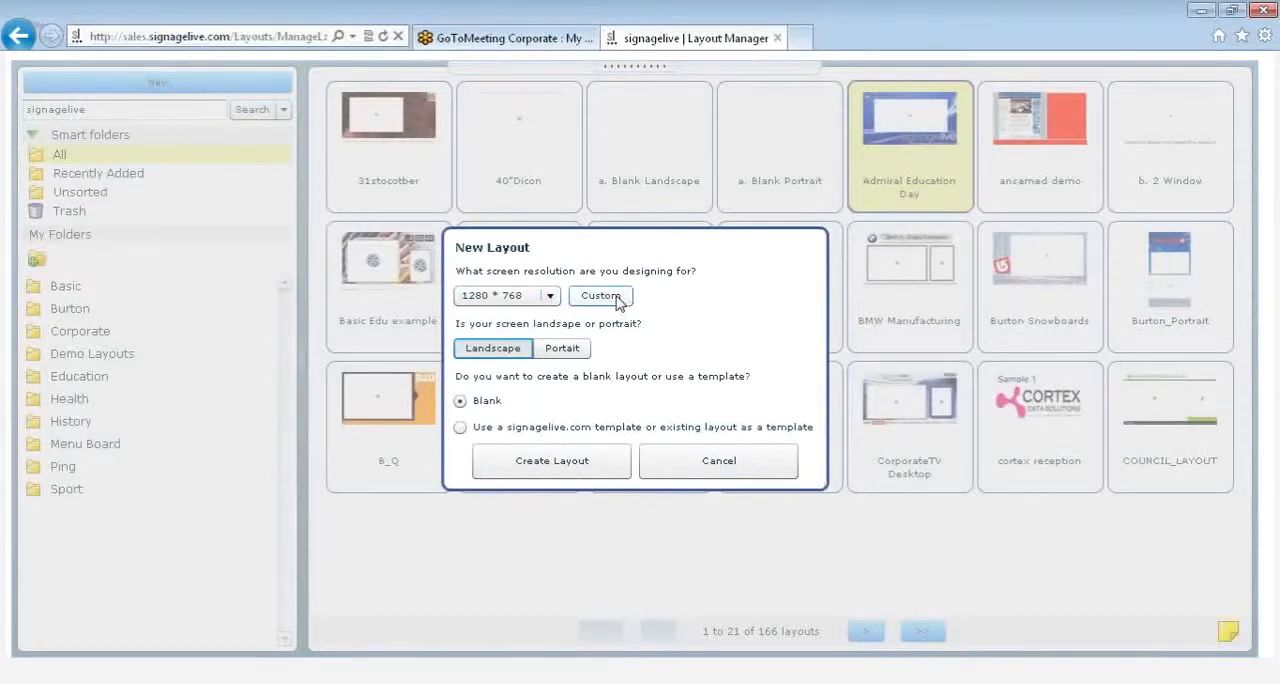
pyautogui.click(601, 296)
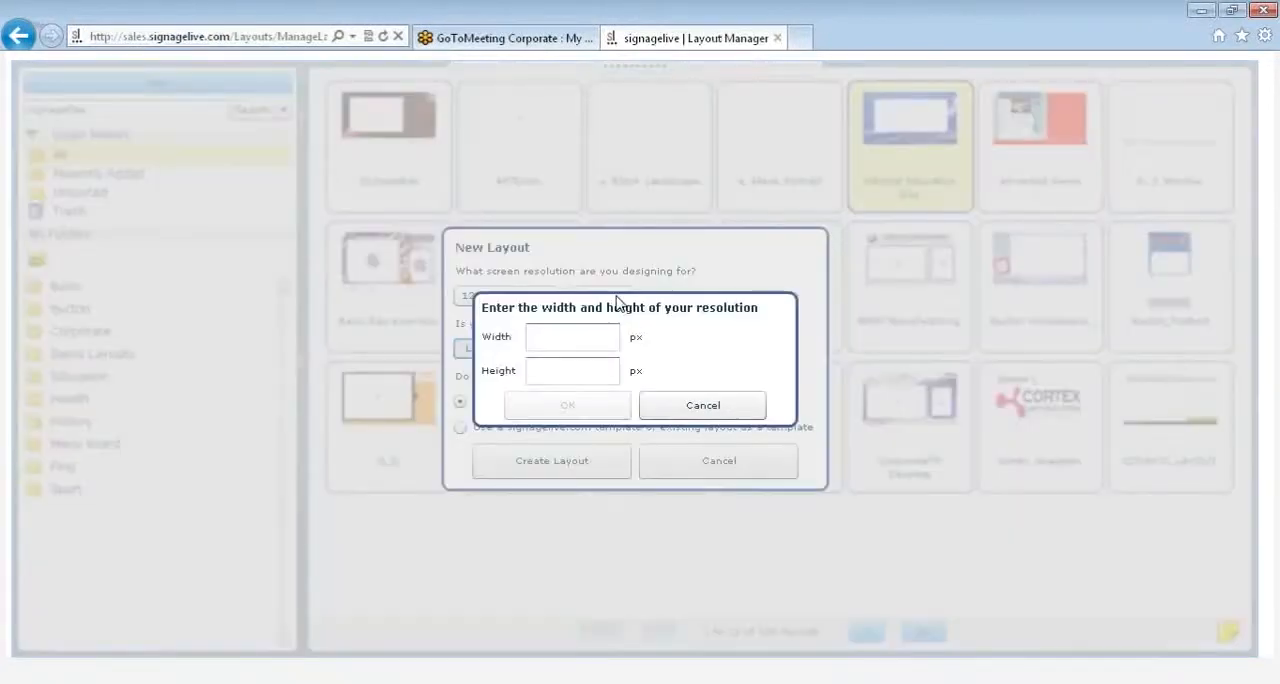
pyautogui.click(676, 408)
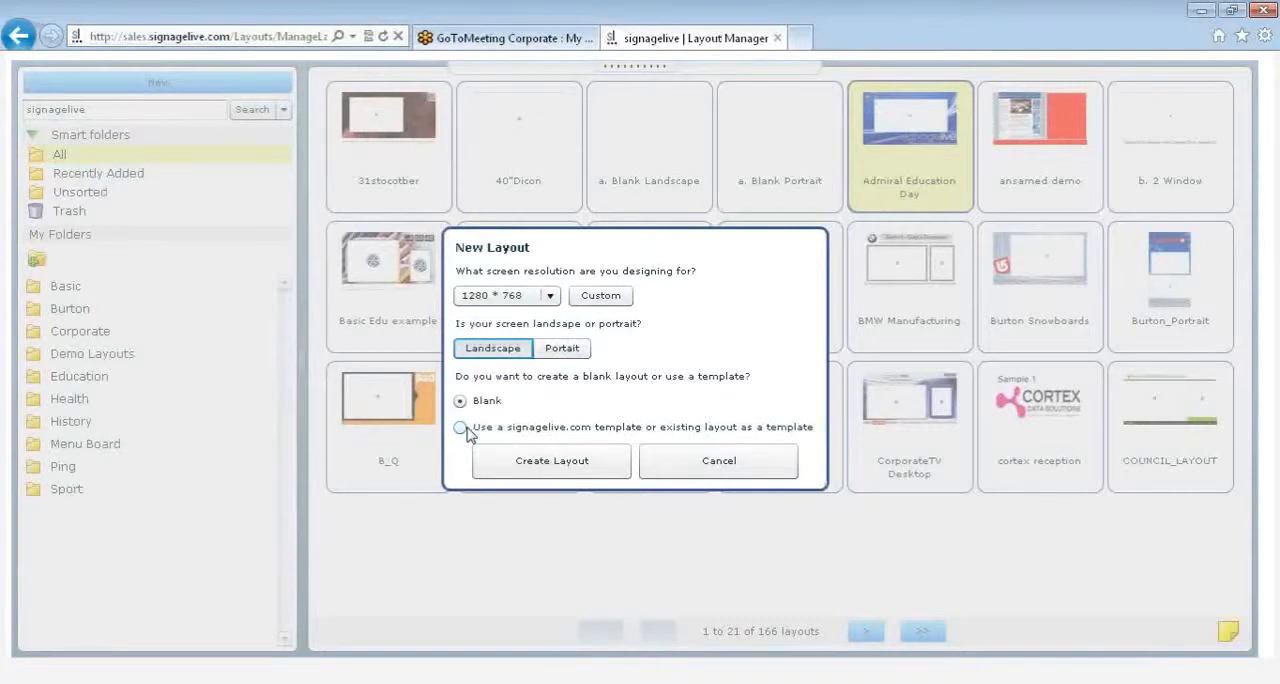
pyautogui.click(533, 465)
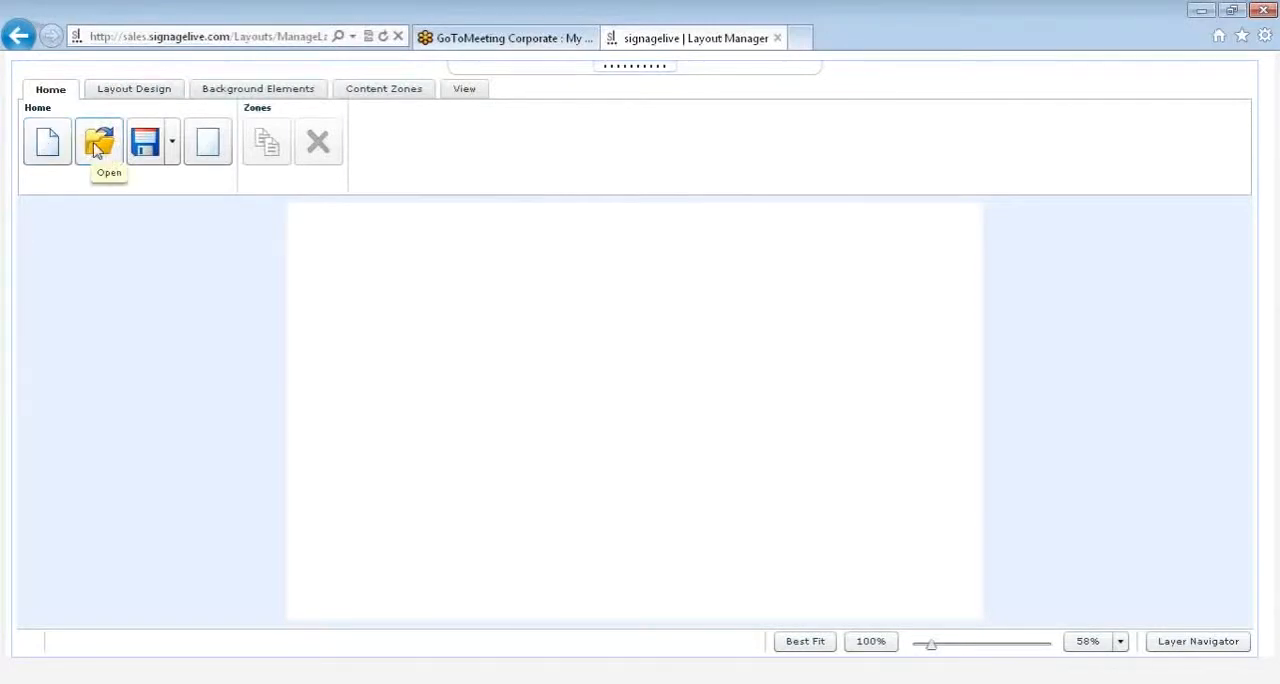
pyautogui.click(173, 143)
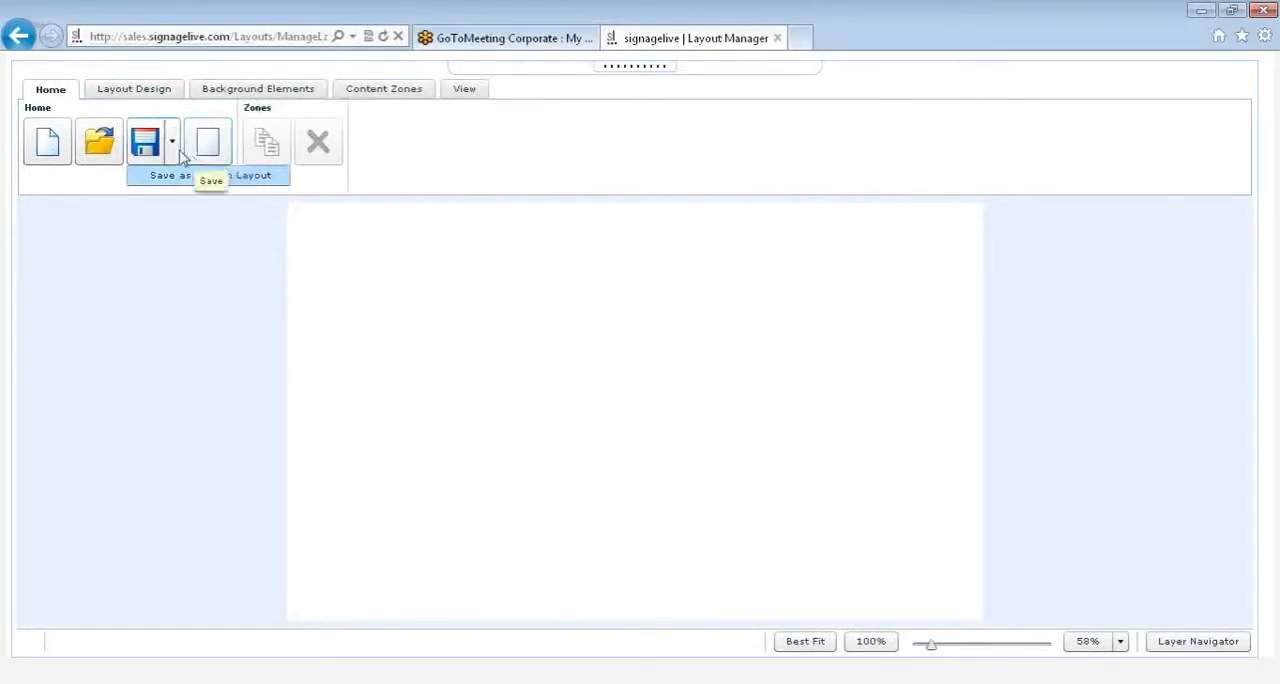
pyautogui.click(176, 151)
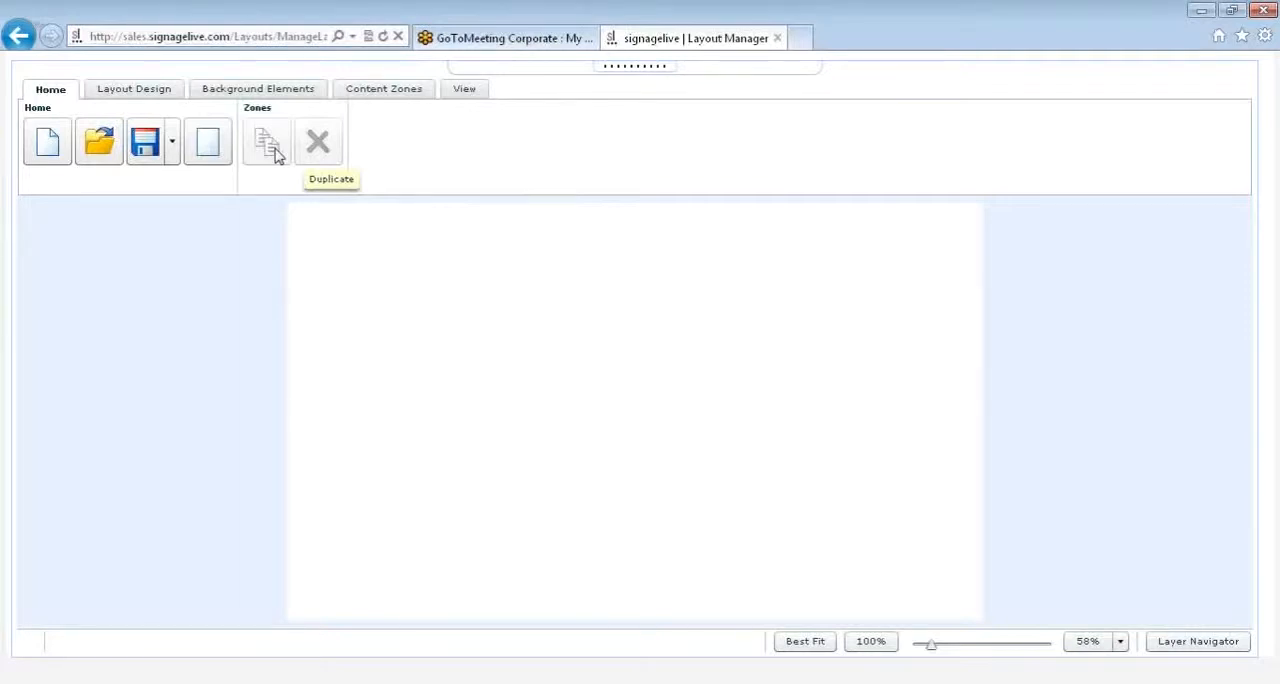
# Step: Set the layout's global font to Arial Narrow
pyautogui.click(160, 96)
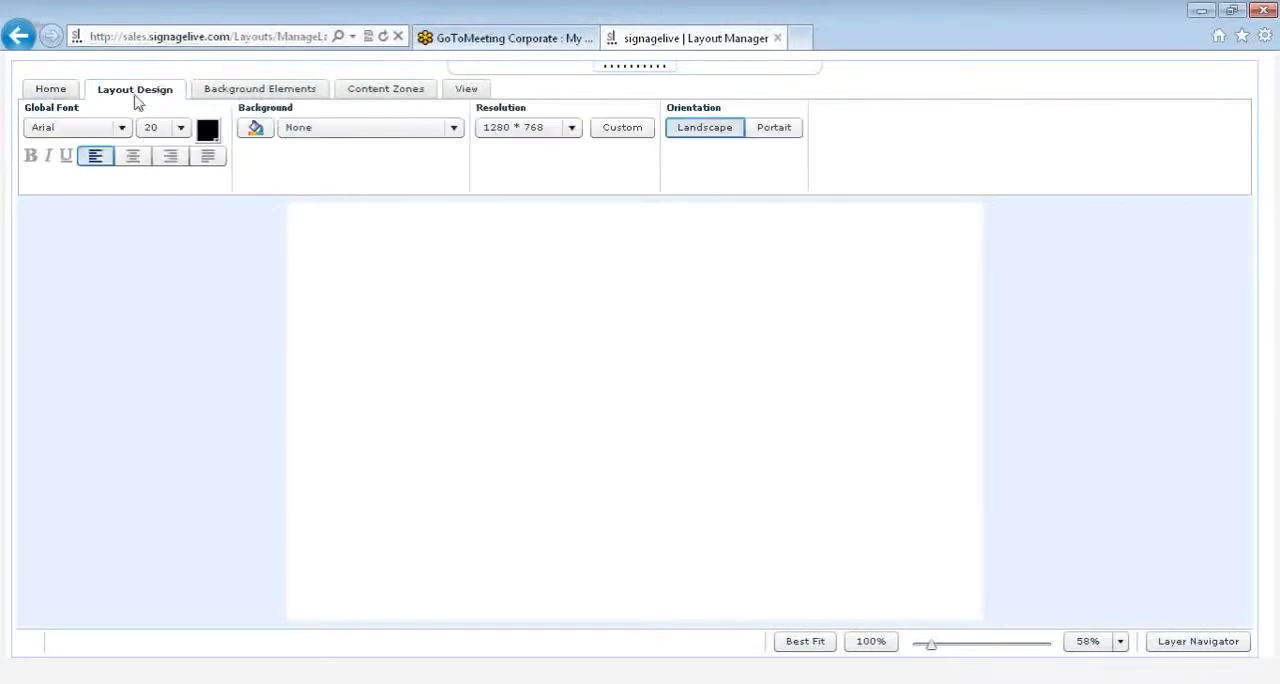
pyautogui.click(122, 129)
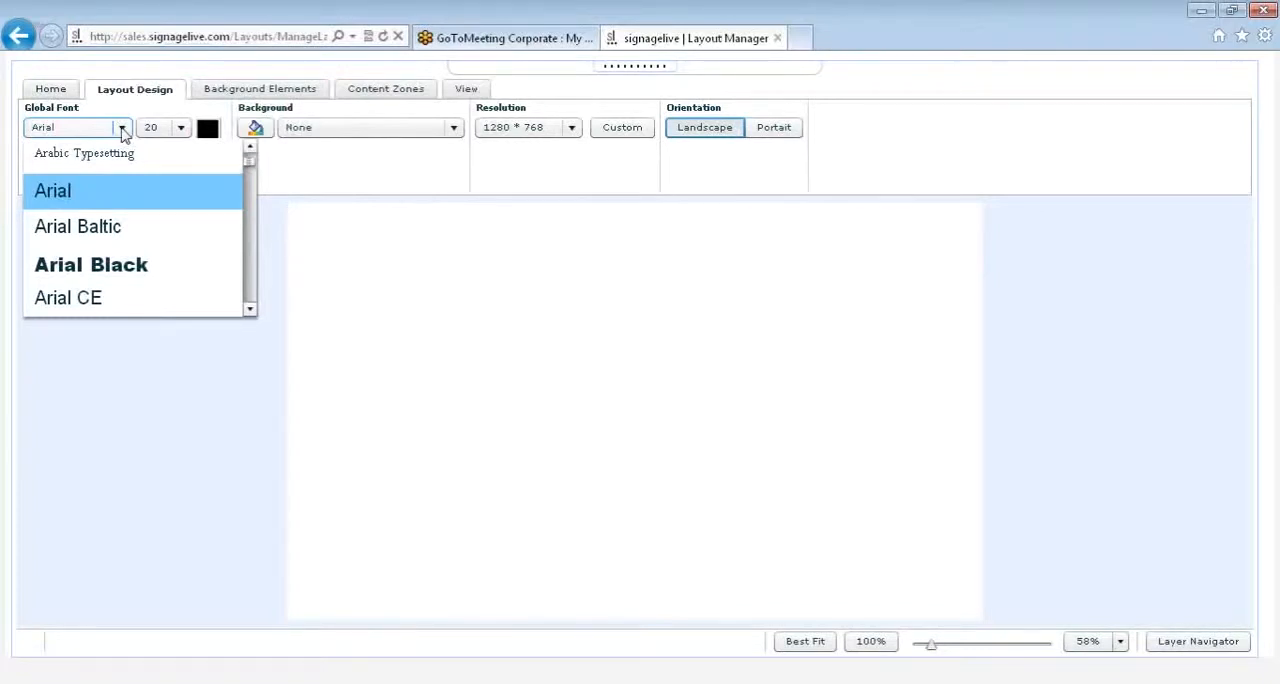
pyautogui.click(122, 130)
pyautogui.click(122, 130)
pyautogui.scroll(-10, 252, 182)
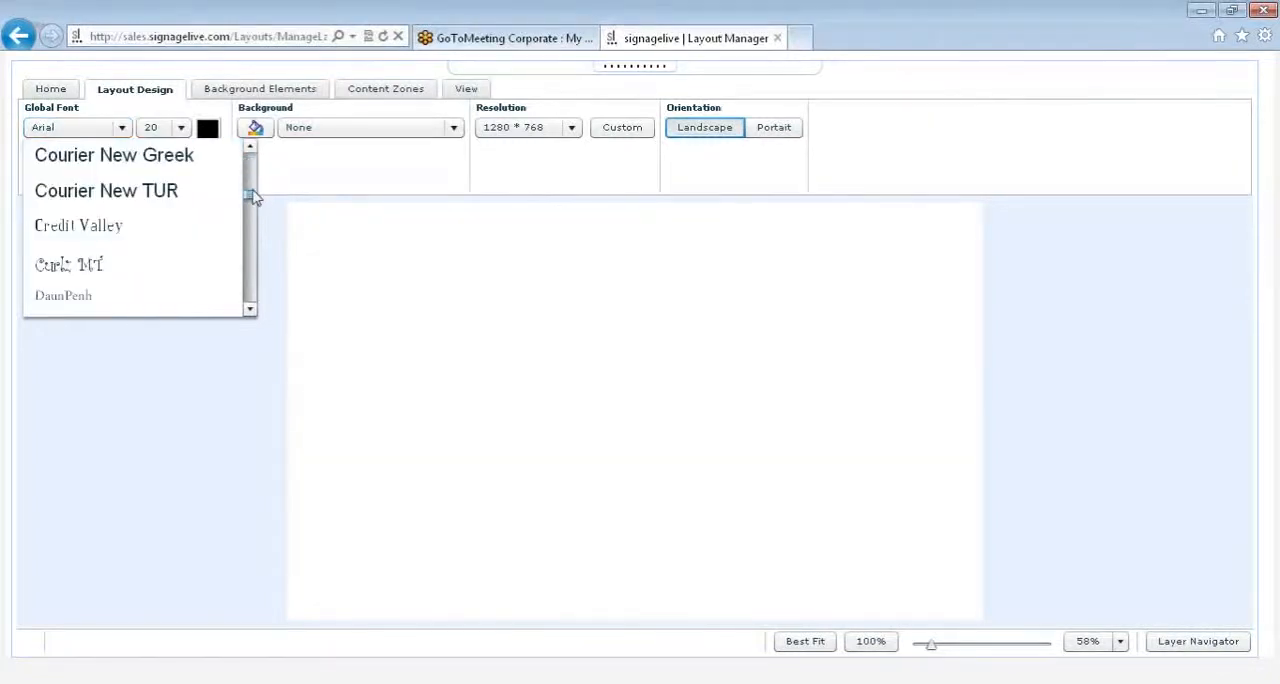
pyautogui.scroll(4, 253, 196)
pyautogui.scroll(3, 253, 193)
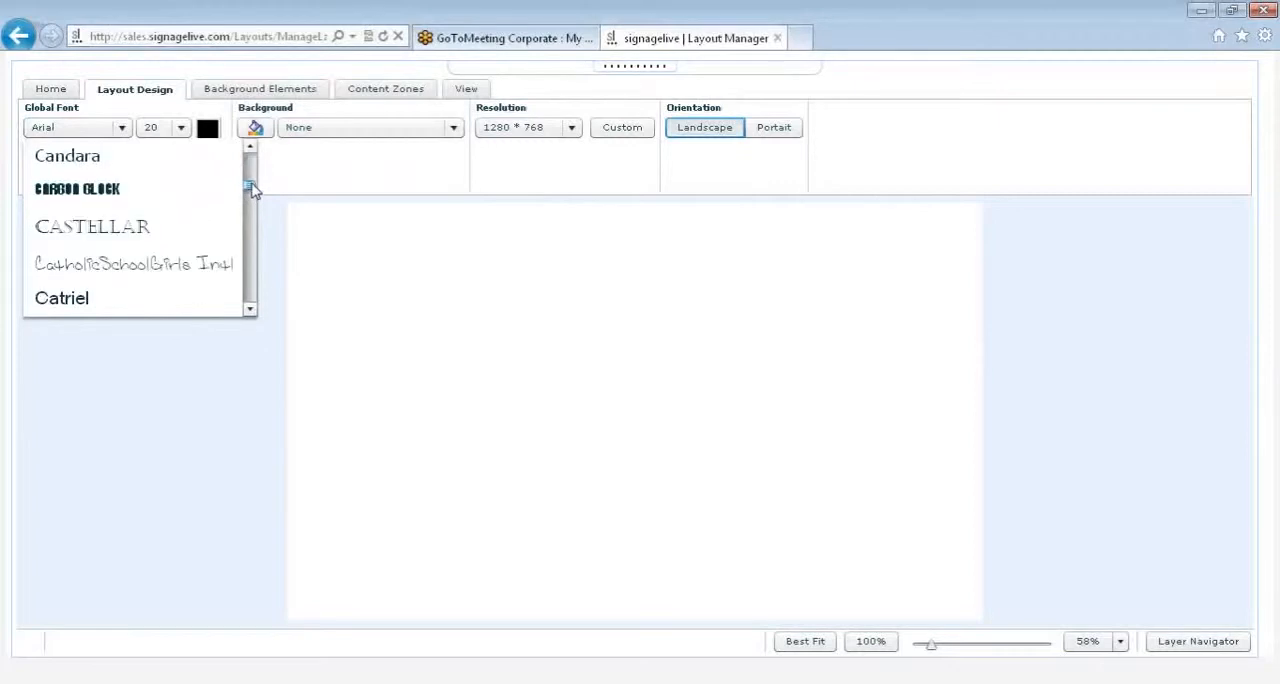
pyautogui.moveTo(253, 190); pyautogui.dragTo(250, 170)
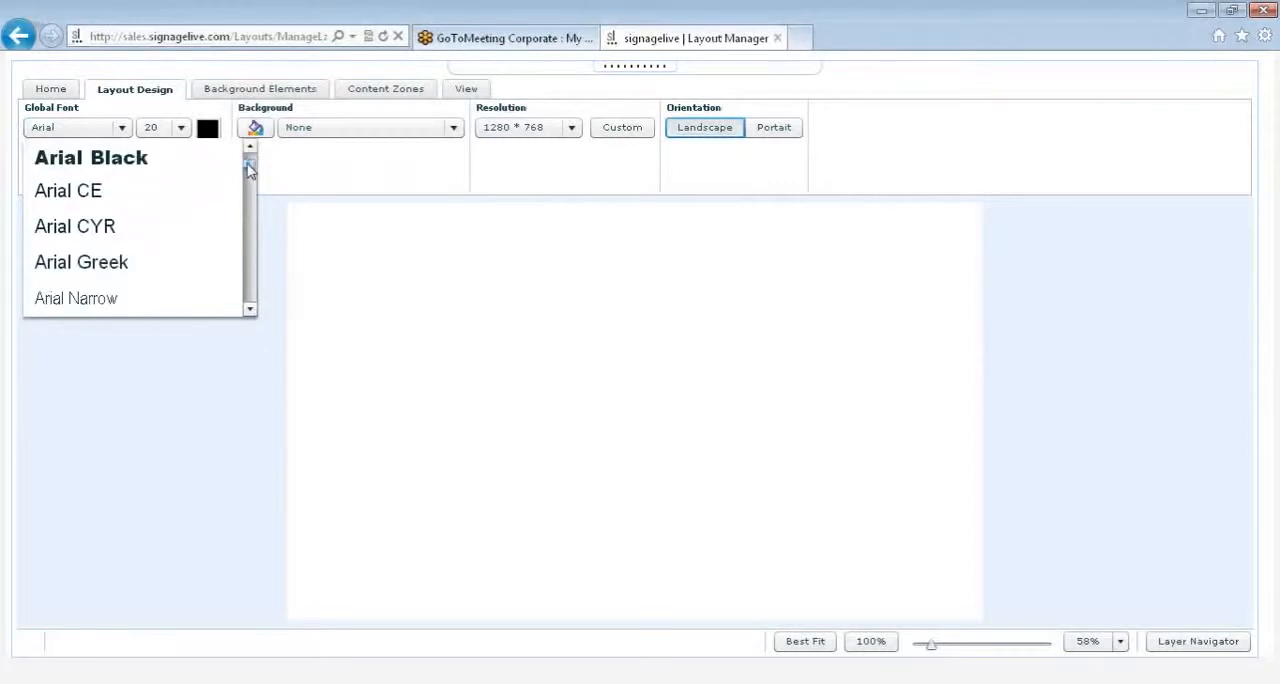
pyautogui.scroll(-1, 120, 194)
pyautogui.click(142, 222)
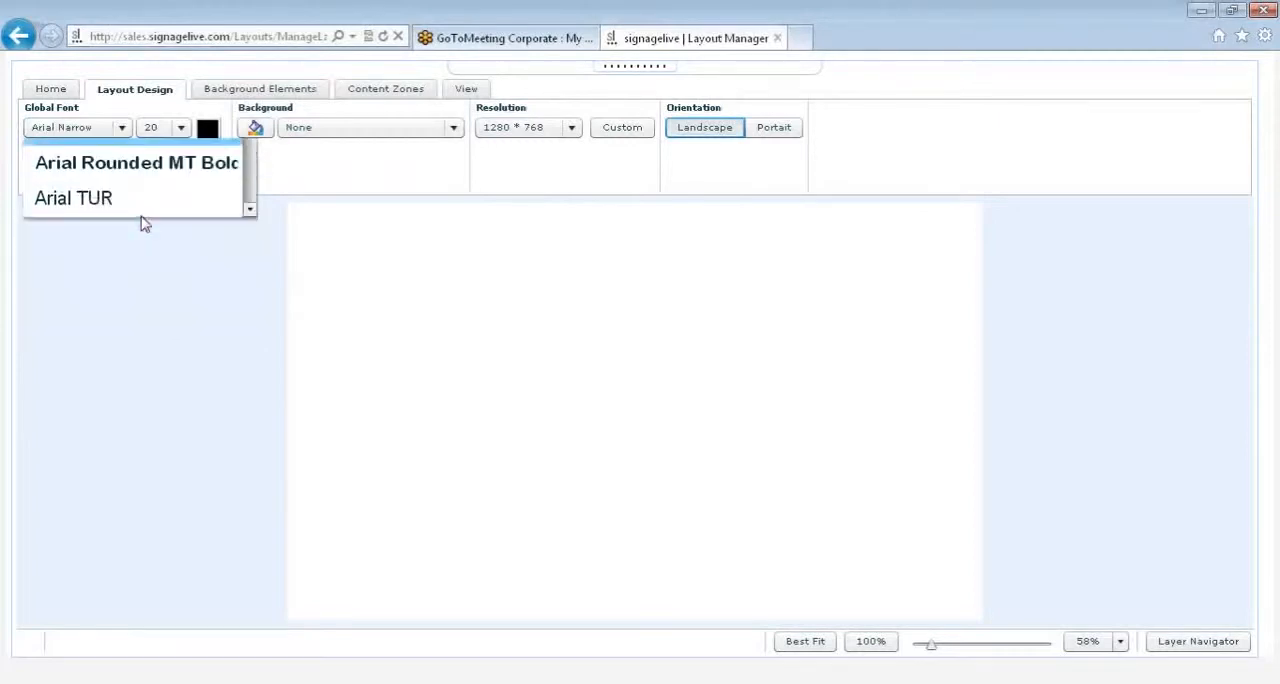
# Step: Set the layout's global font size to 24
pyautogui.click(190, 132)
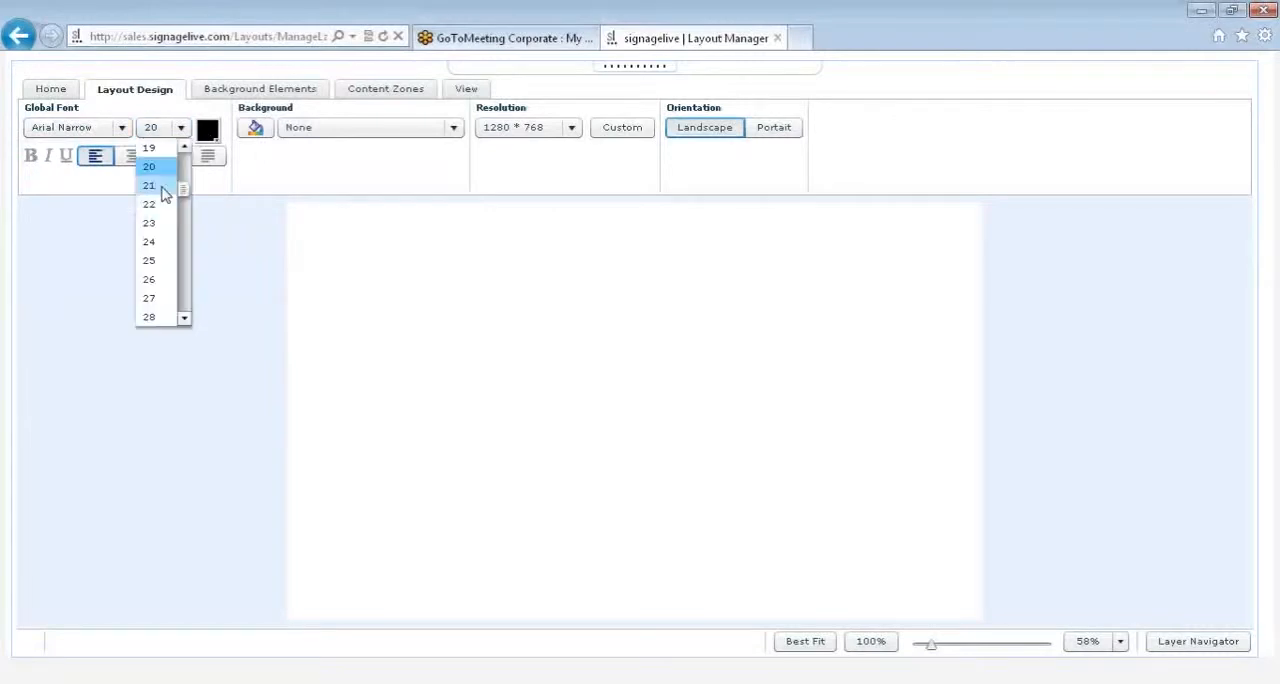
pyautogui.click(157, 240)
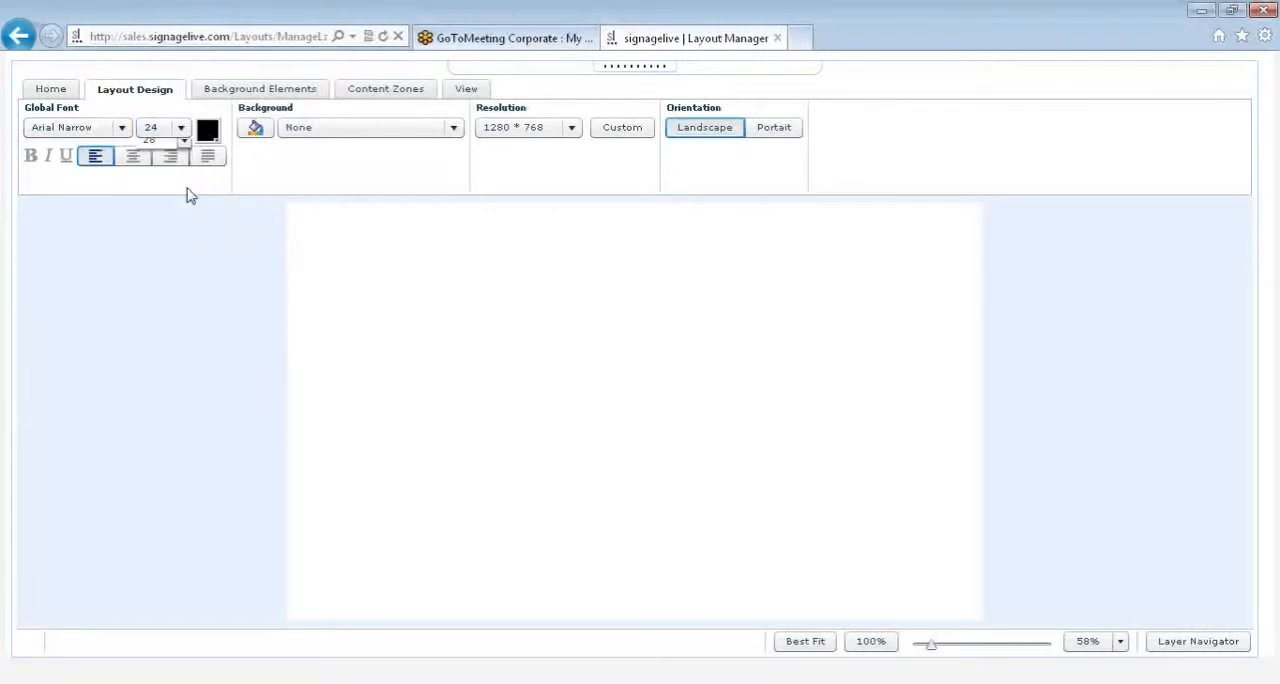
pyautogui.click(207, 130)
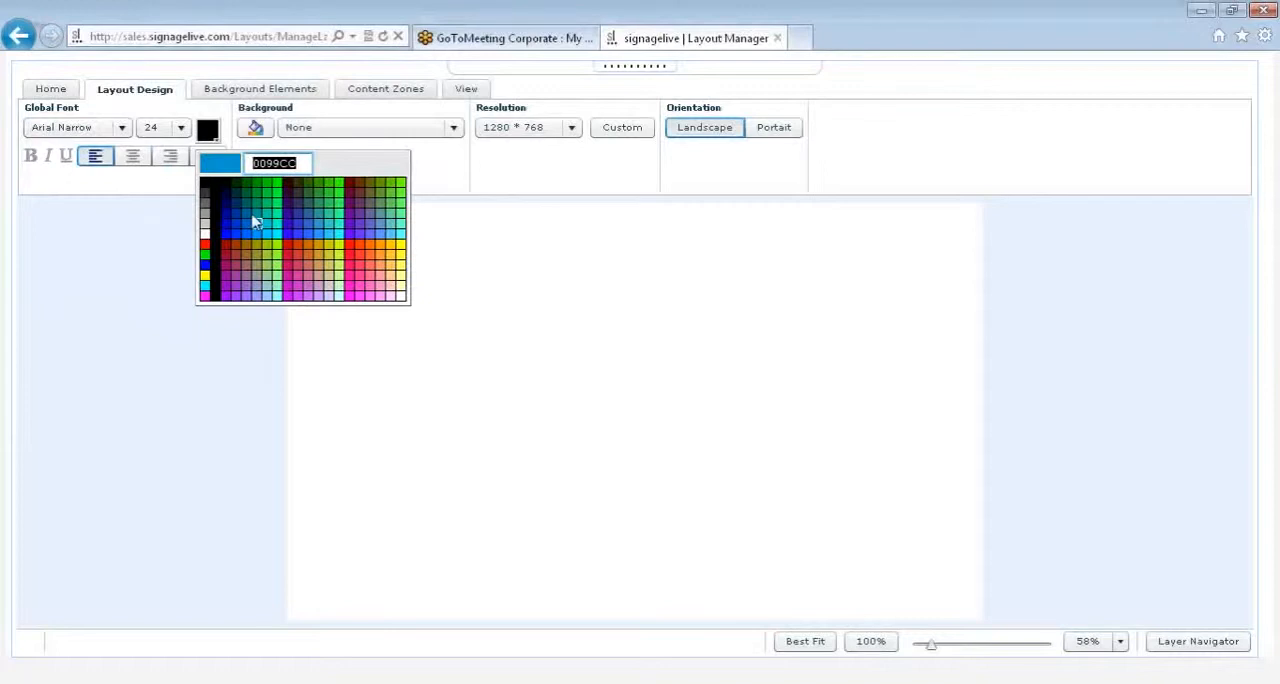
pyautogui.click(212, 135)
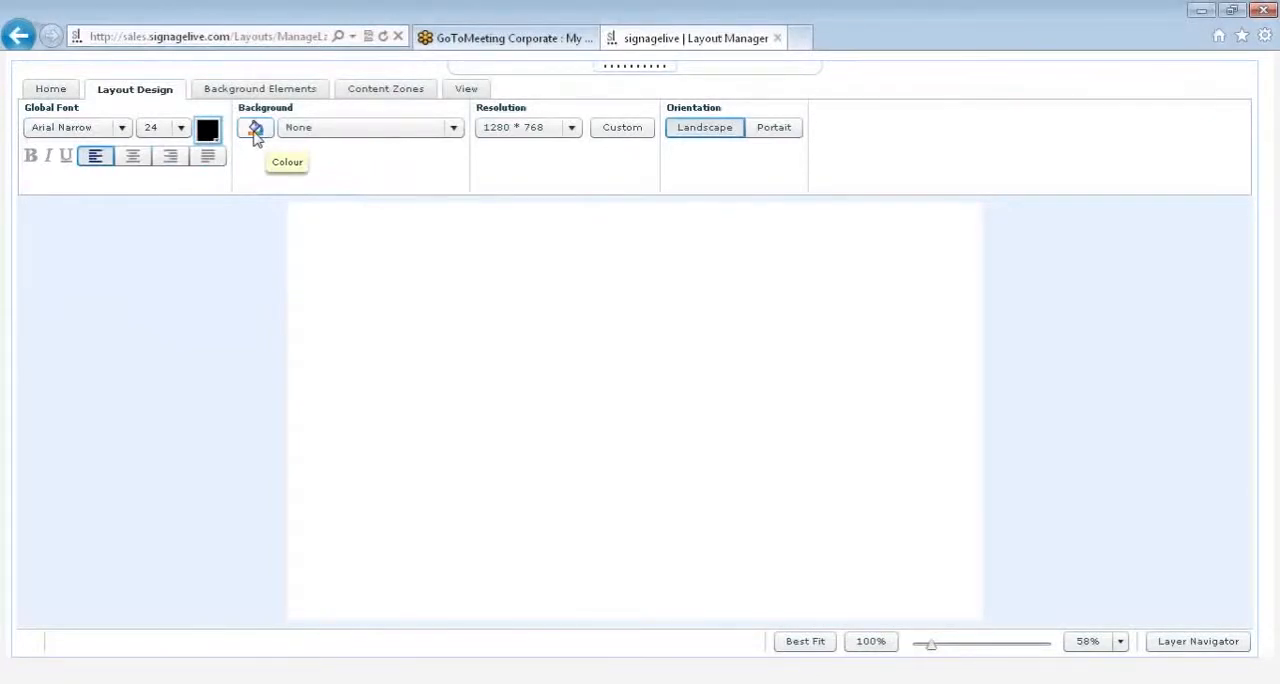
# Step: Fill the layout background with a two-colour vertical gradient, using dark blue as colour 1 and grey as colour 2, running from grey to blue
pyautogui.click(256, 131)
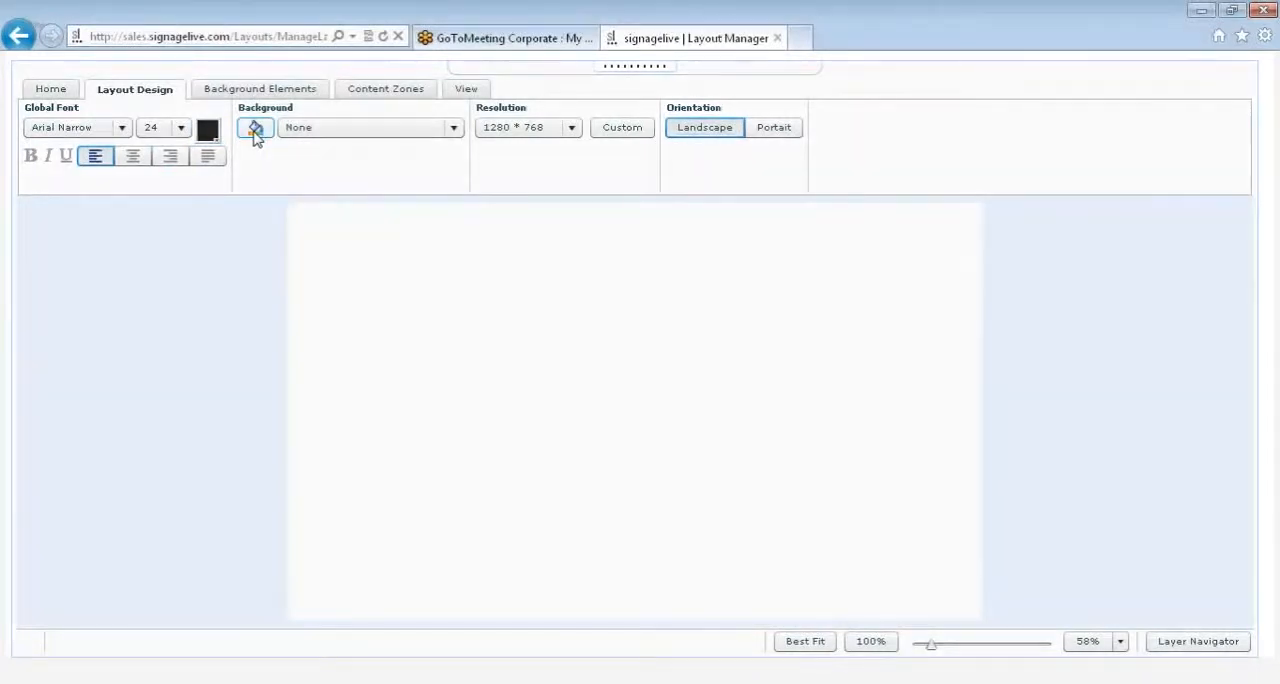
pyautogui.click(720, 247)
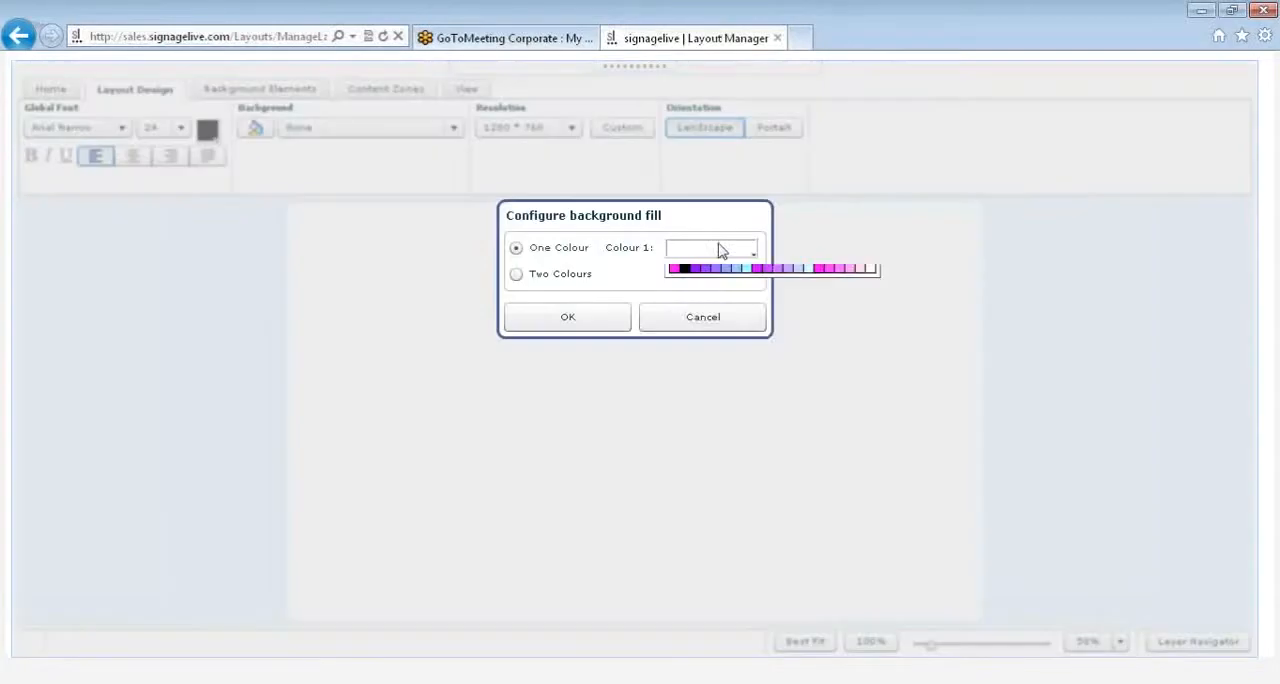
pyautogui.click(694, 321)
pyautogui.click(517, 276)
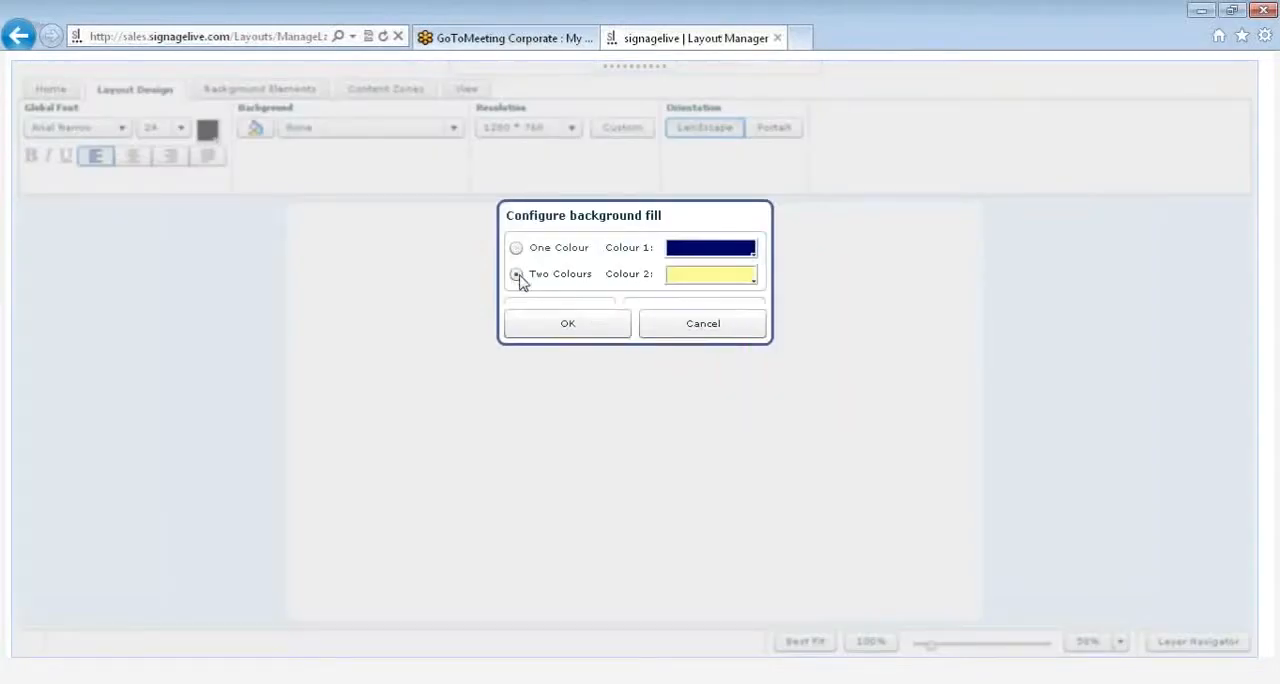
pyautogui.click(685, 285)
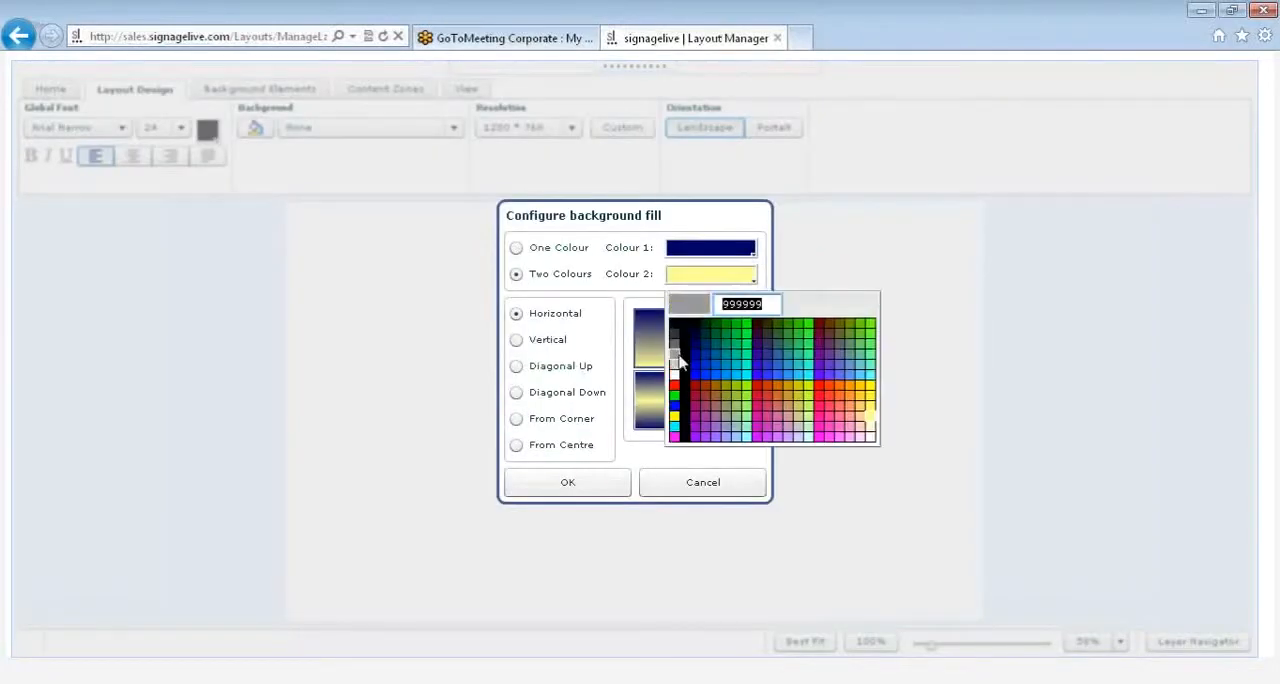
pyautogui.click(677, 350)
pyautogui.click(517, 341)
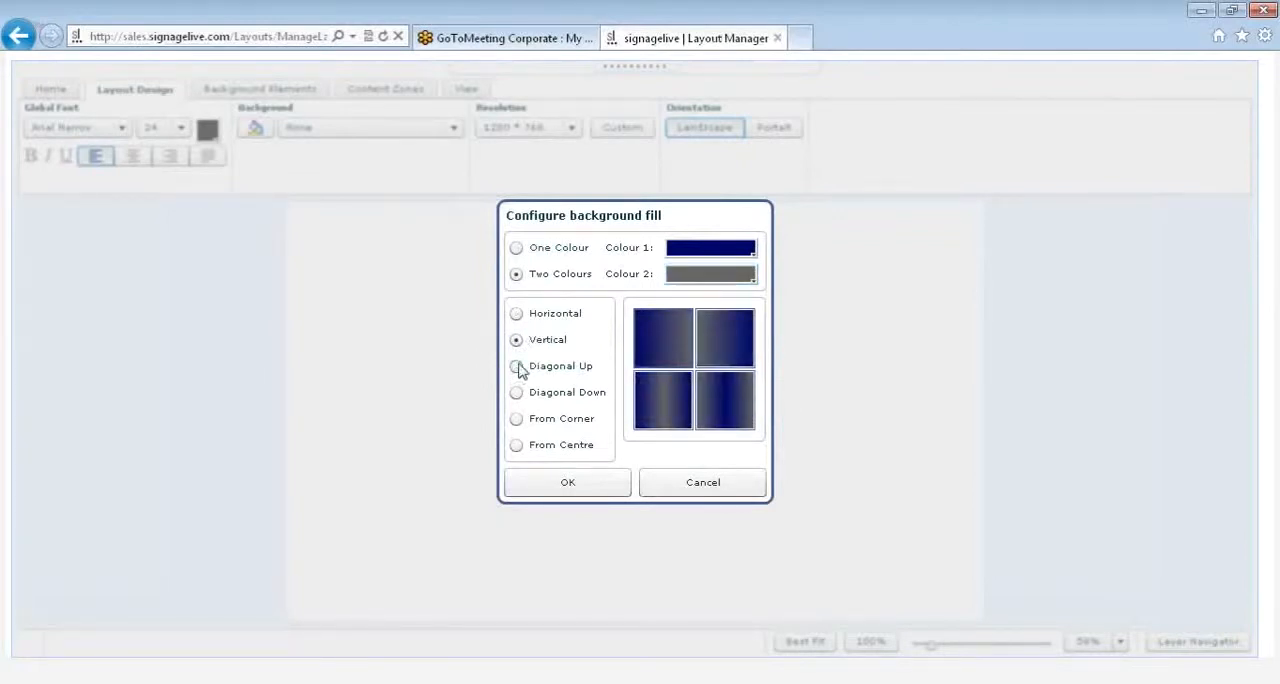
pyautogui.click(567, 482)
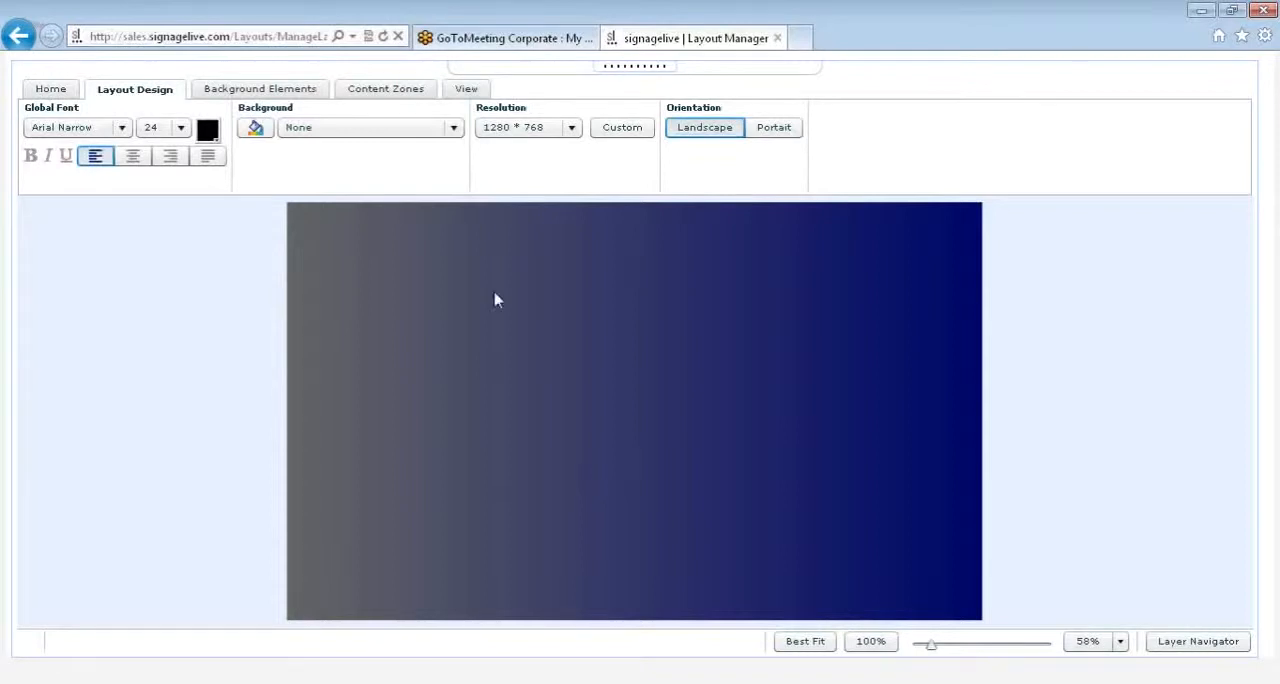
pyautogui.click(441, 136)
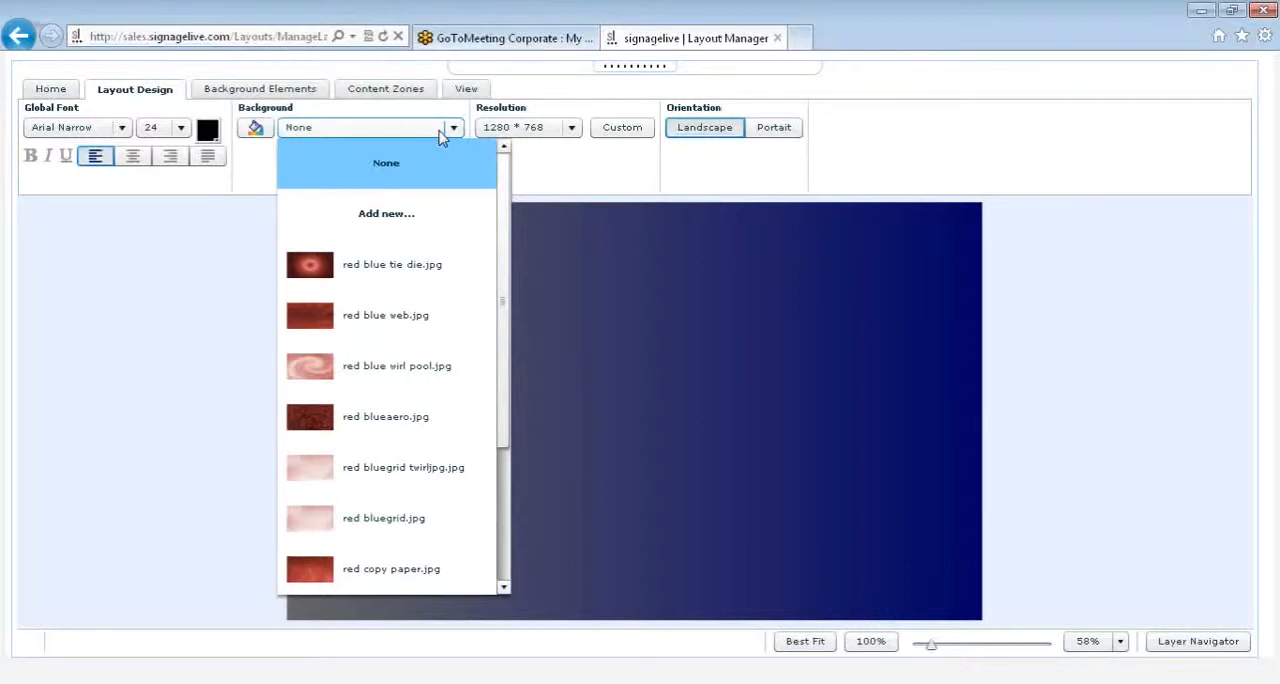
pyautogui.click(439, 210)
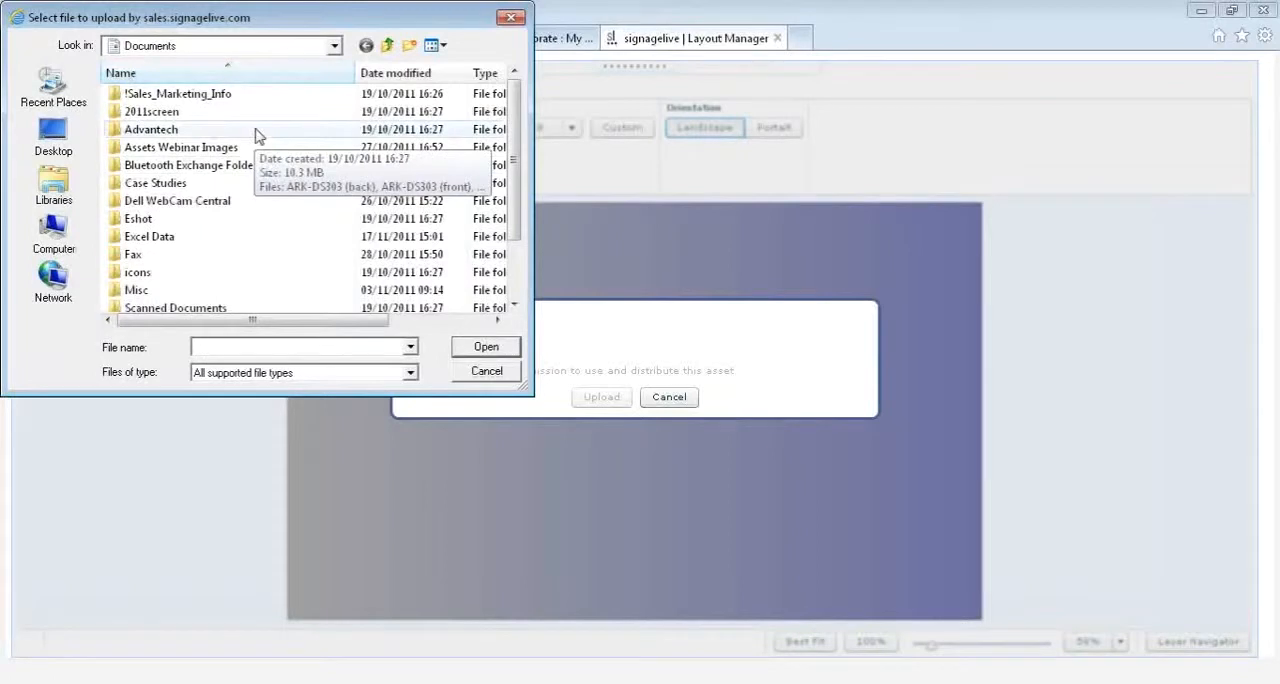
pyautogui.click(508, 372)
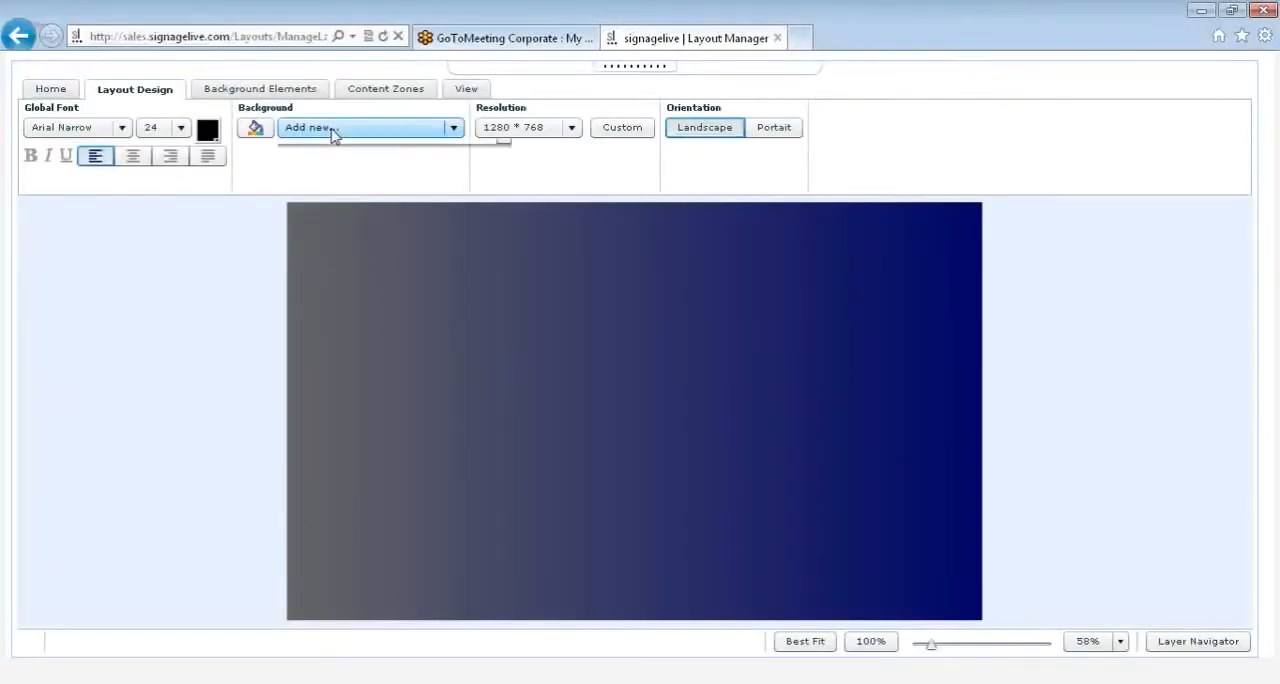
# Step: Search the full background image library for "signagelive" and set signagelive blue bevel.jpg as the layout's background
pyautogui.click(335, 130)
pyautogui.moveTo(505, 293); pyautogui.dragTo(506, 440)
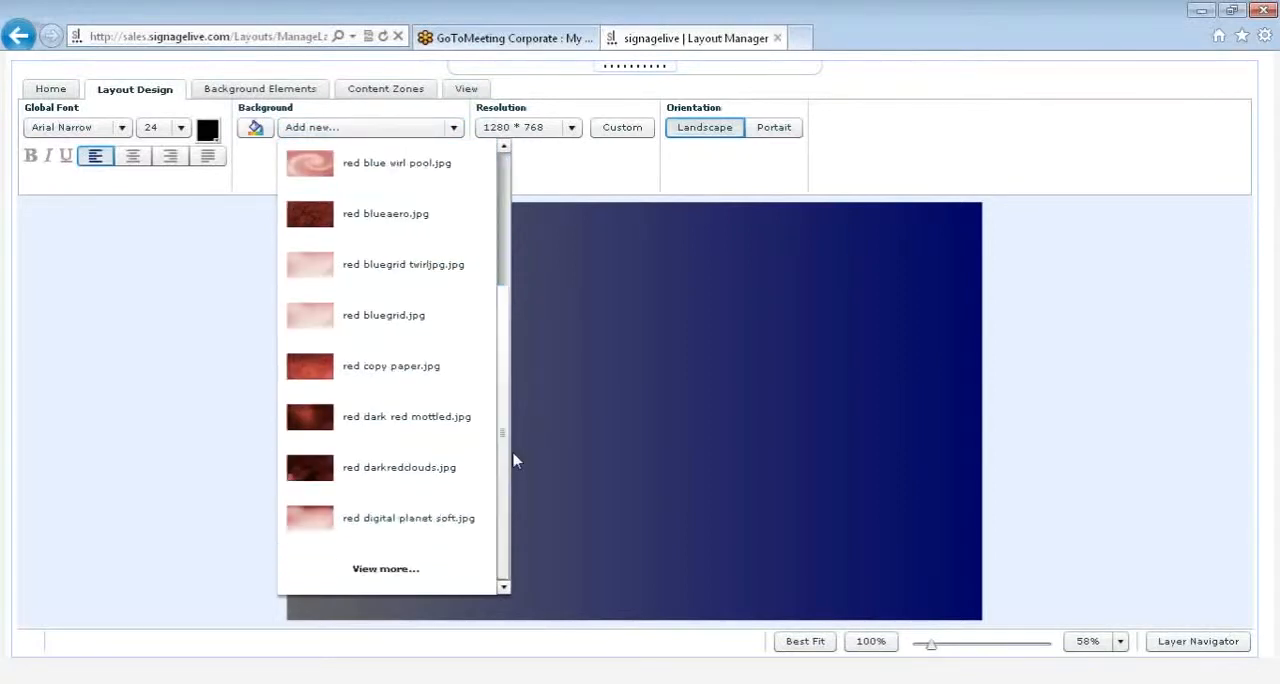
pyautogui.click(407, 566)
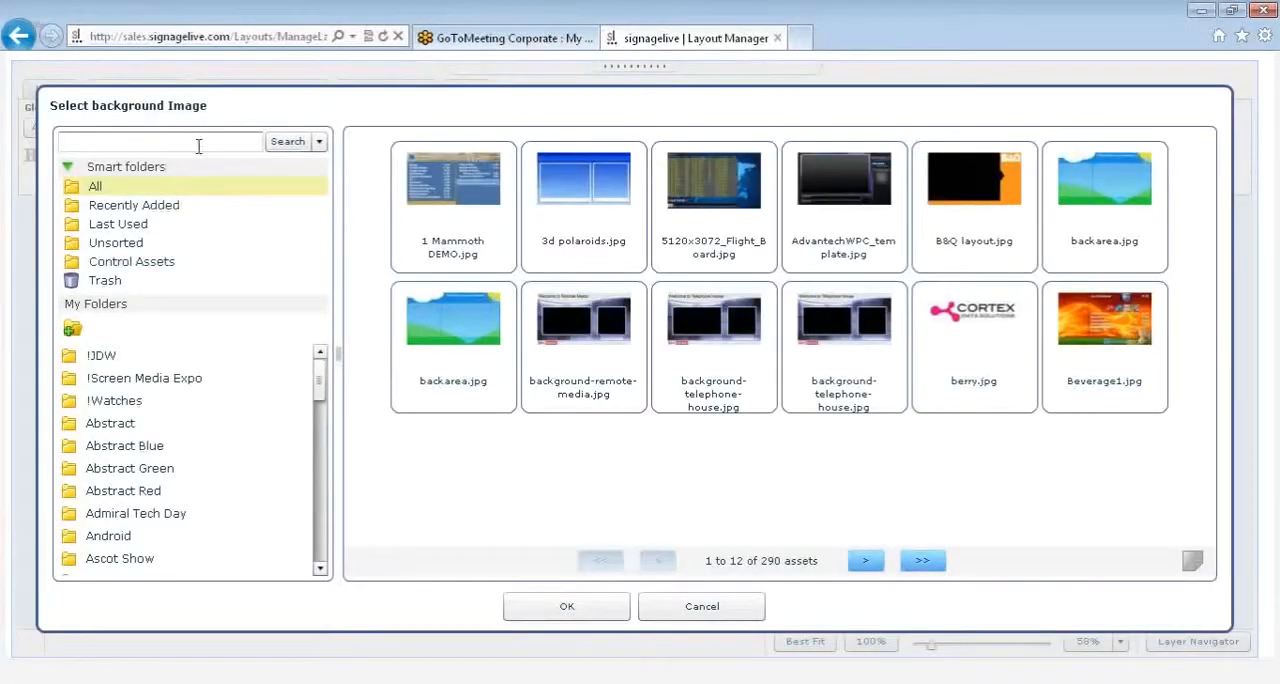
pyautogui.click(202, 141)
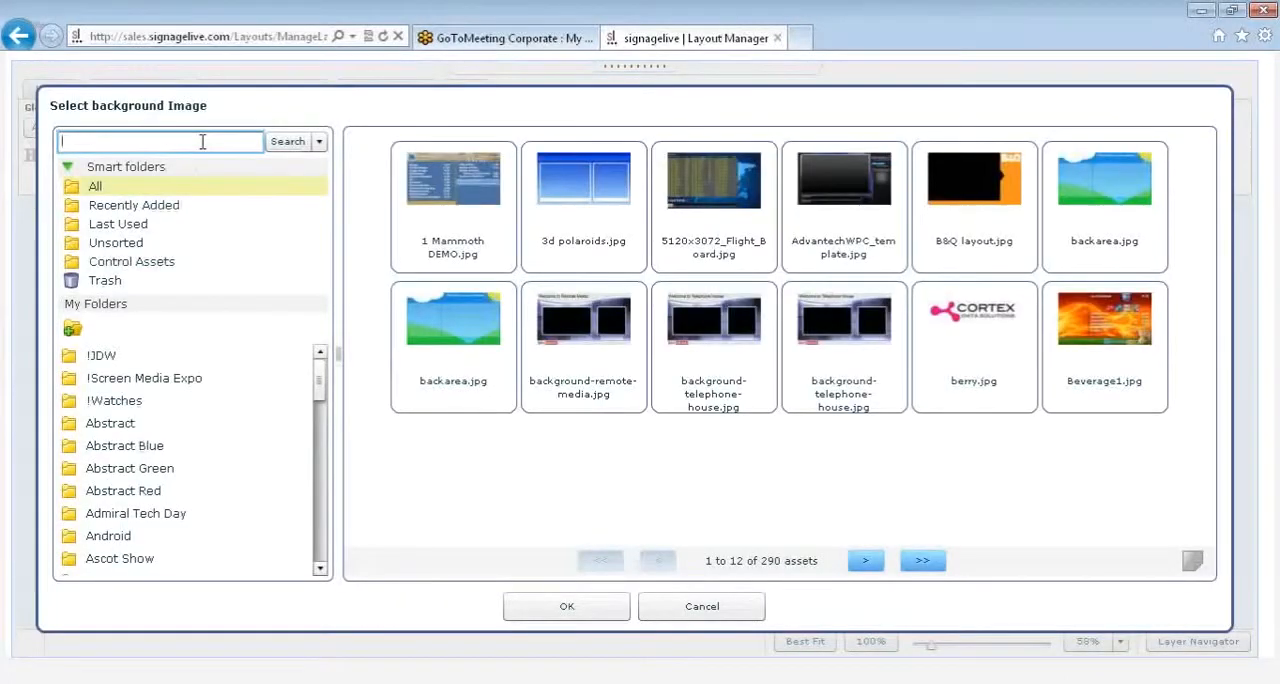
pyautogui.write('signagelive')
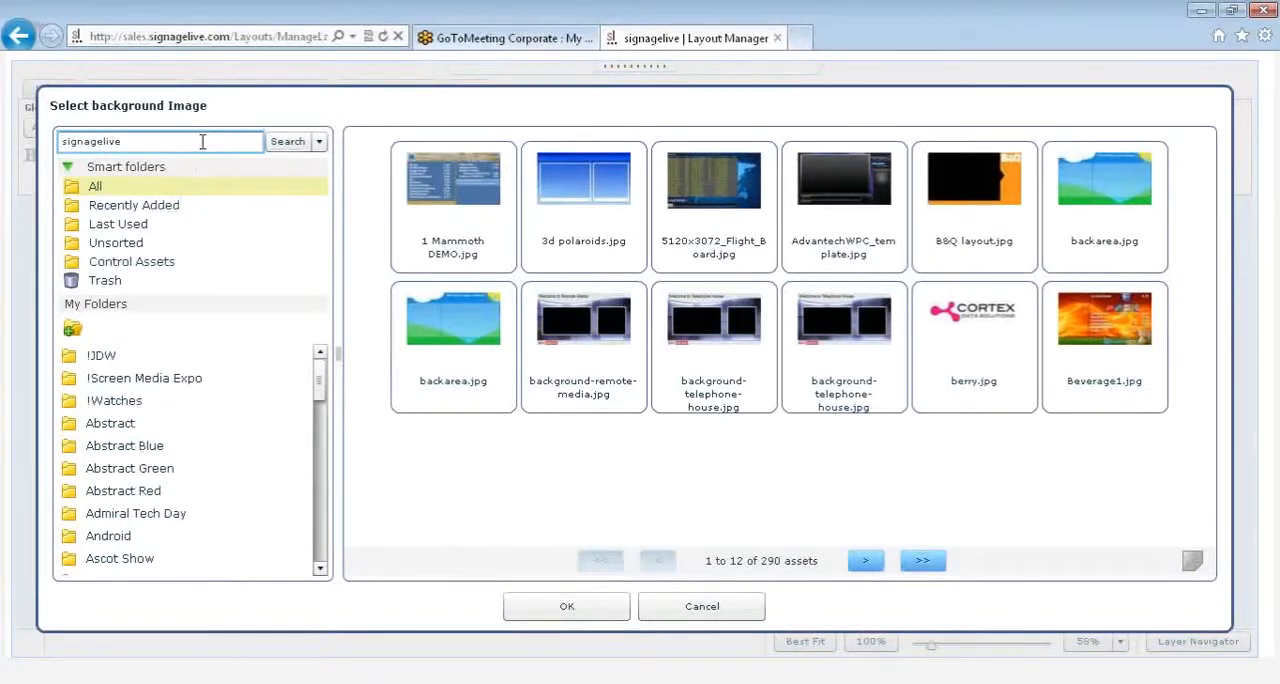
pyautogui.press('Return')
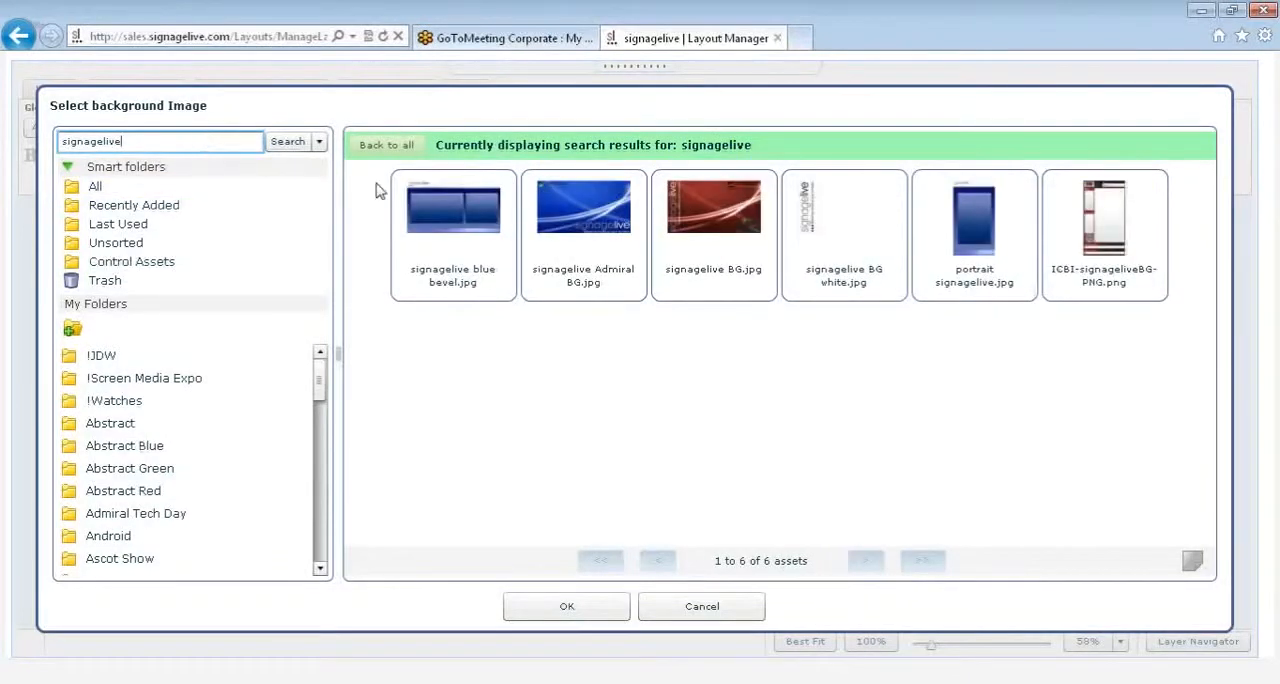
pyautogui.click(418, 214)
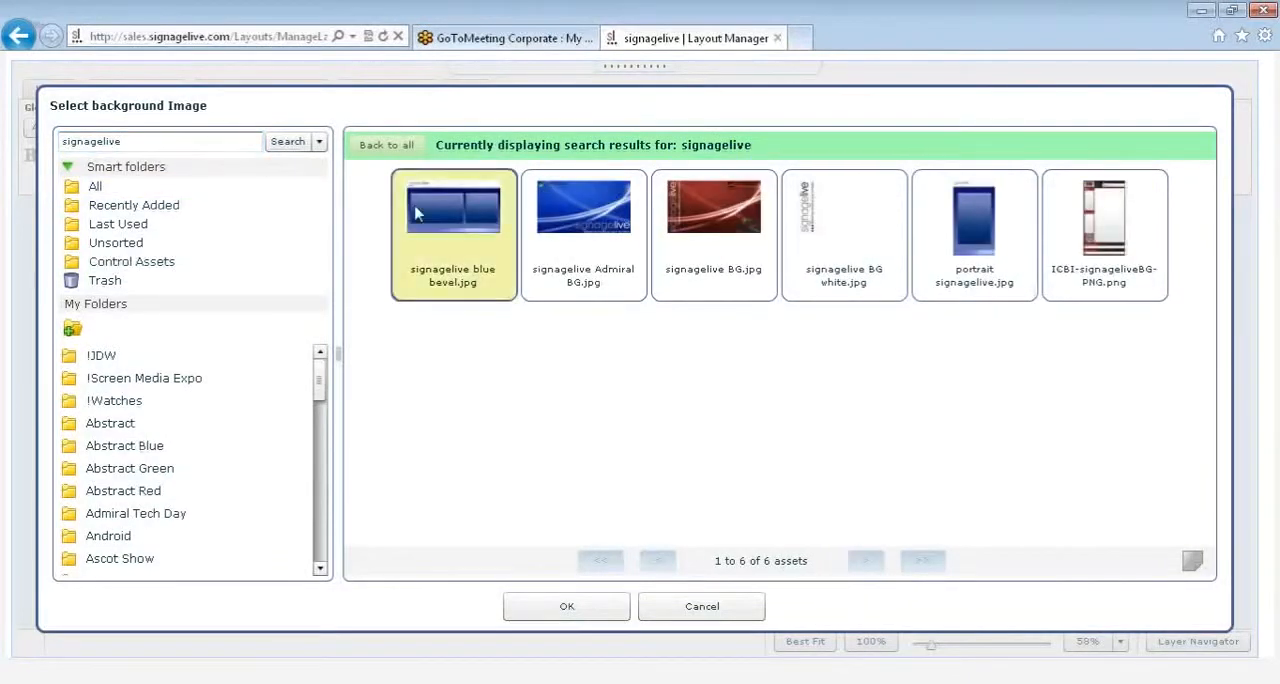
pyautogui.click(553, 610)
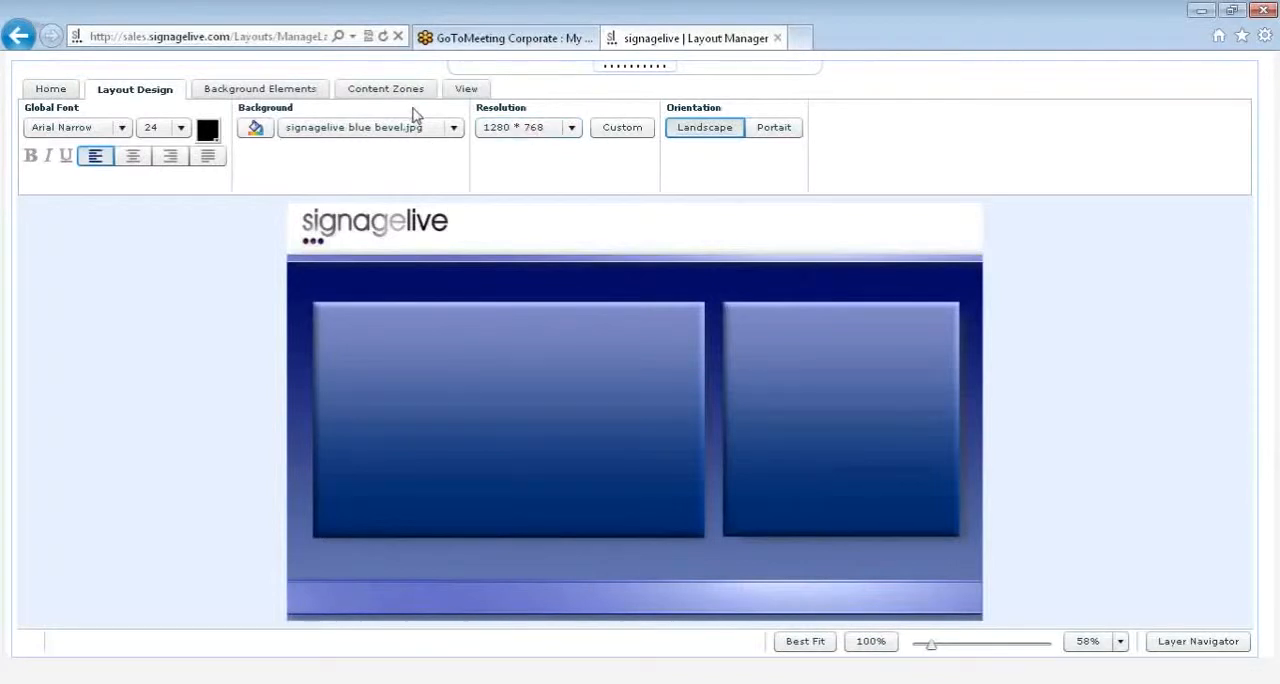
pyautogui.click(569, 128)
pyautogui.moveTo(577, 230)
pyautogui.mouseDown()
pyautogui.moveTo(577, 266)
pyautogui.moveTo(575, 210)
pyautogui.mouseUp()
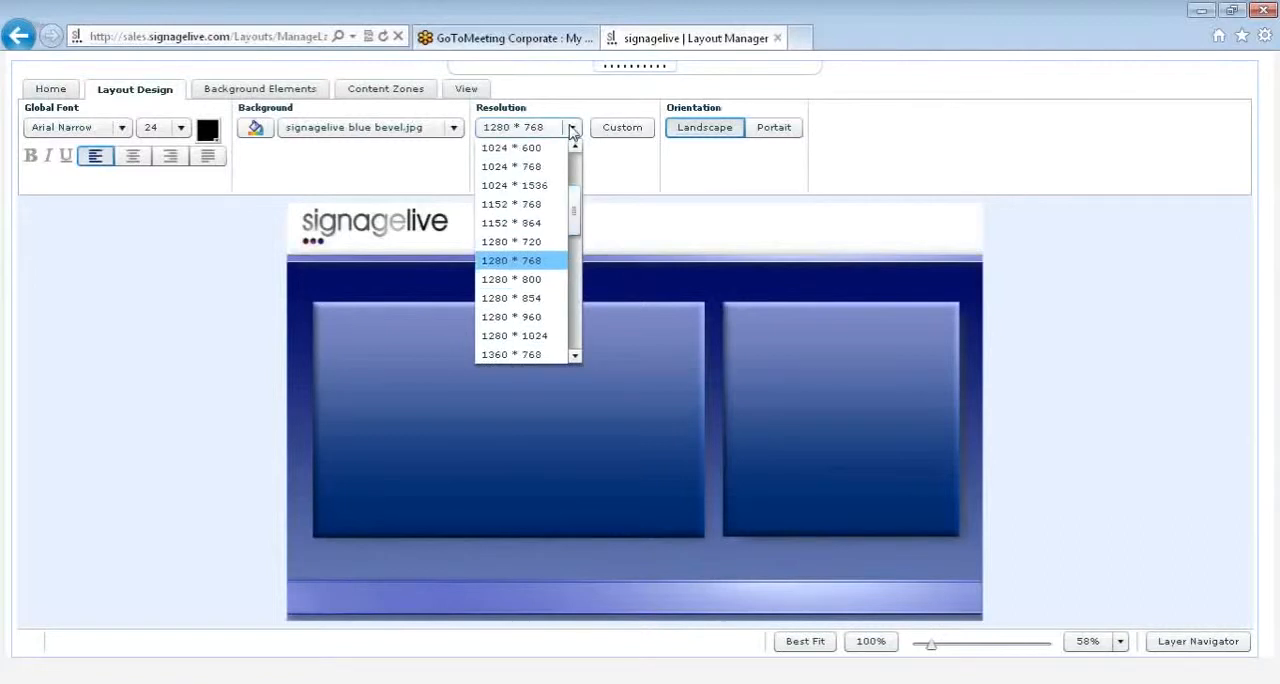
pyautogui.click(572, 131)
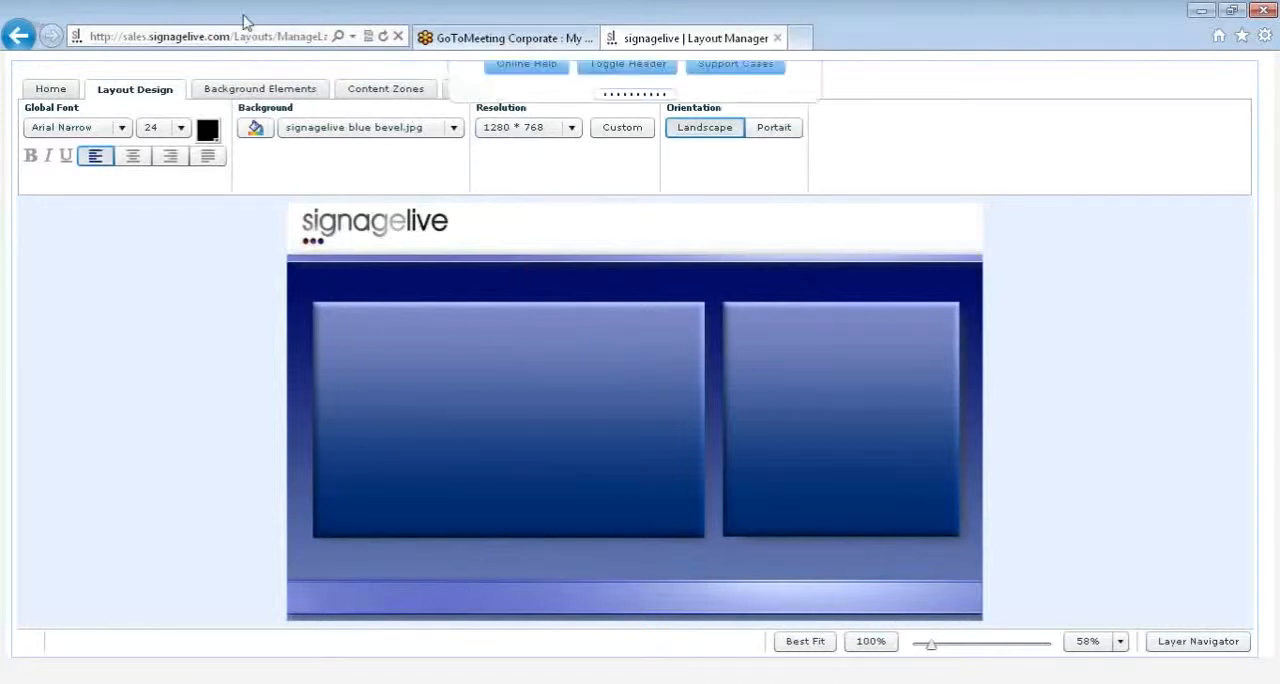
# Step: Add a rectangle background element over the large panel and size it to about 695 by 414
pyautogui.click(250, 90)
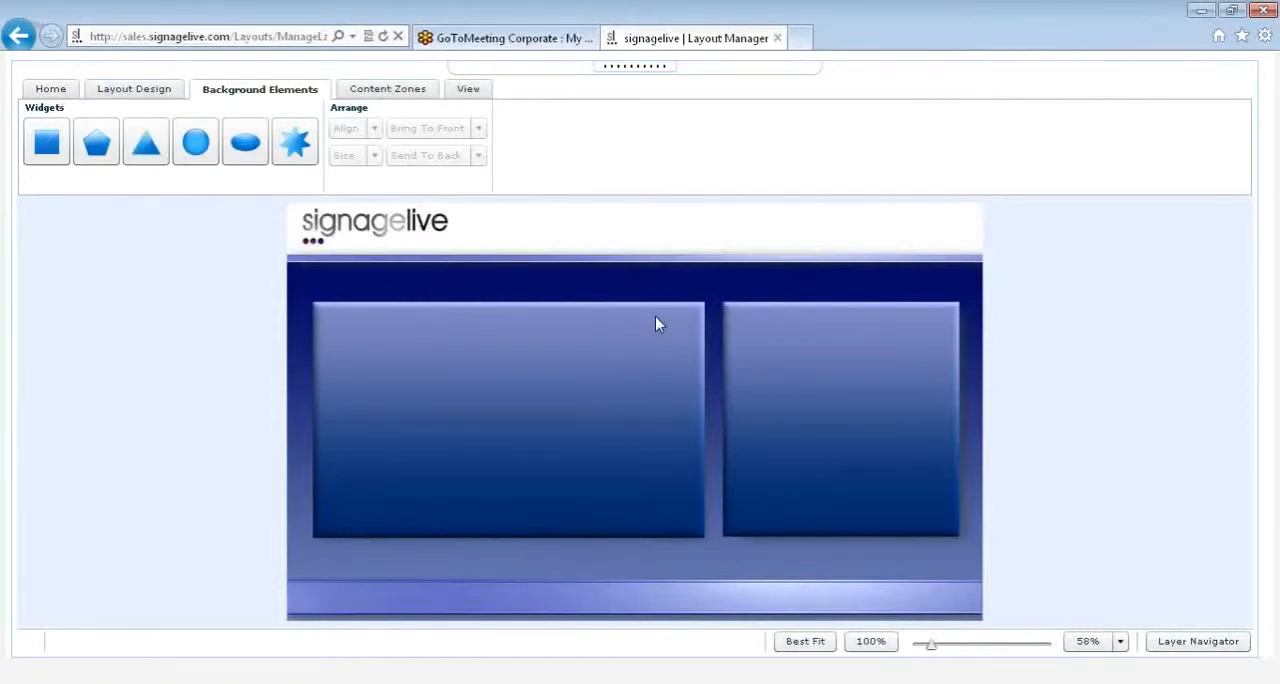
pyautogui.moveTo(47, 148); pyautogui.dragTo(698, 310)
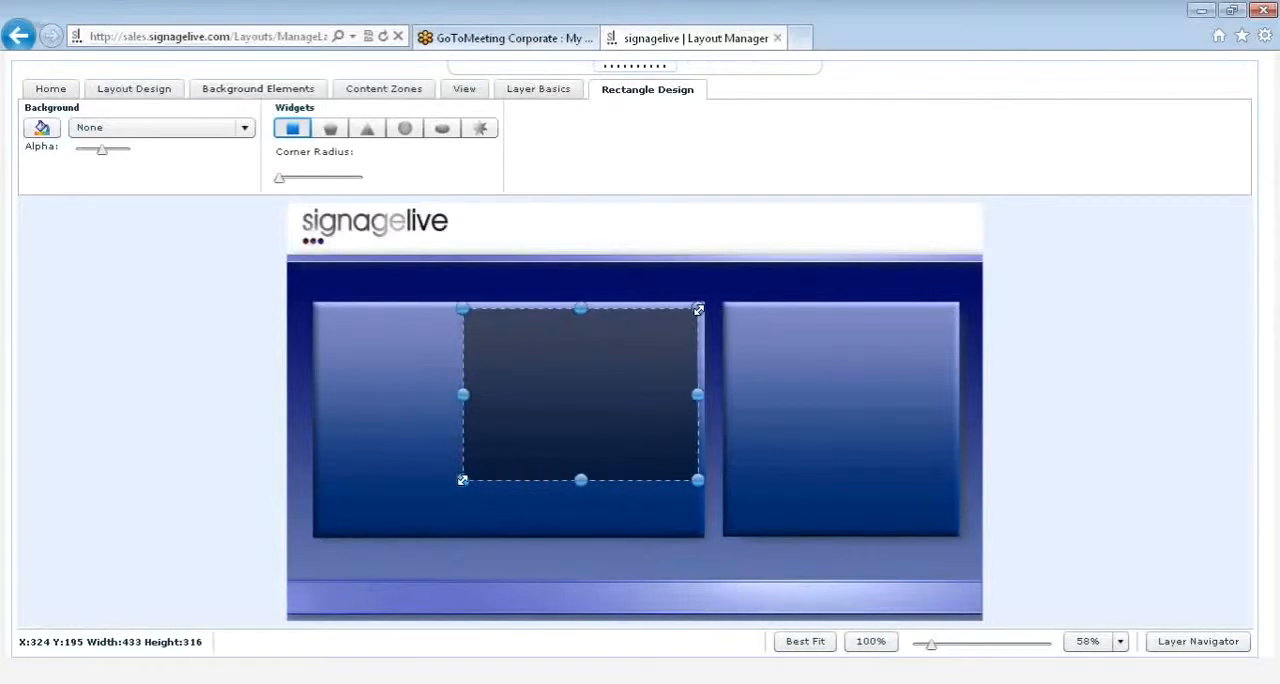
pyautogui.moveTo(462, 480); pyautogui.dragTo(320, 533)
# Step: Fill the rectangle with a two-colour horizontal gradient from black to white
pyautogui.click(42, 127)
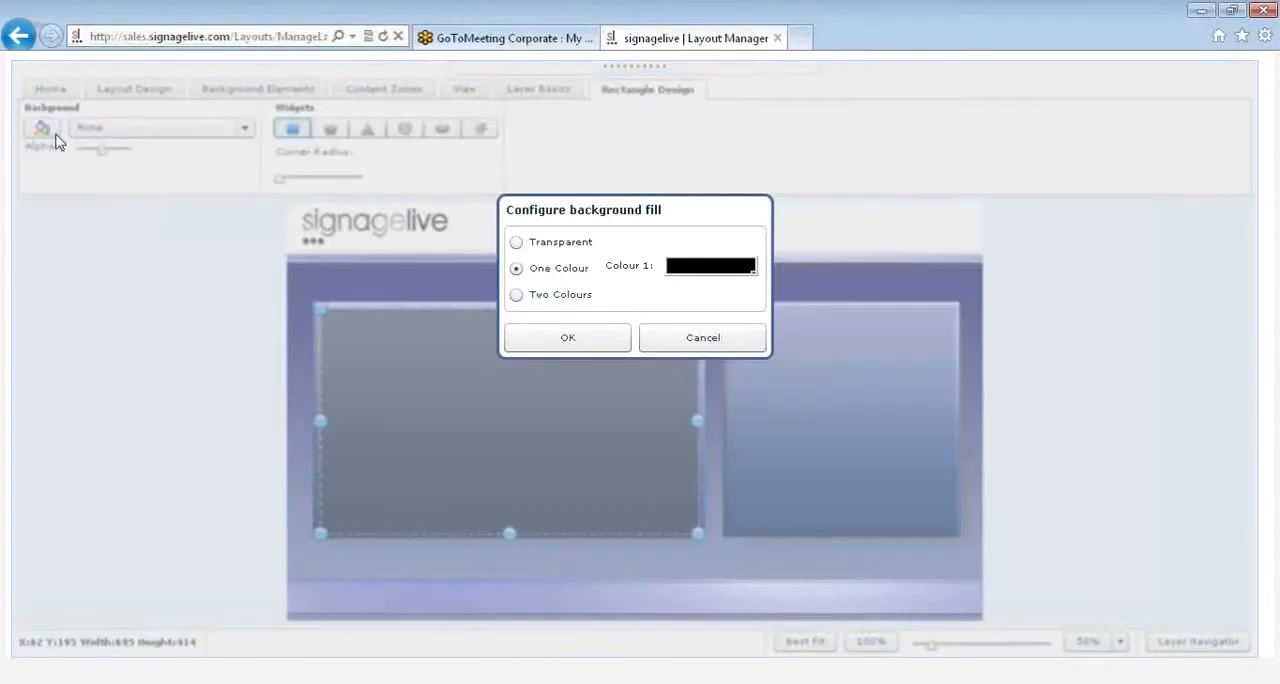
pyautogui.click(516, 296)
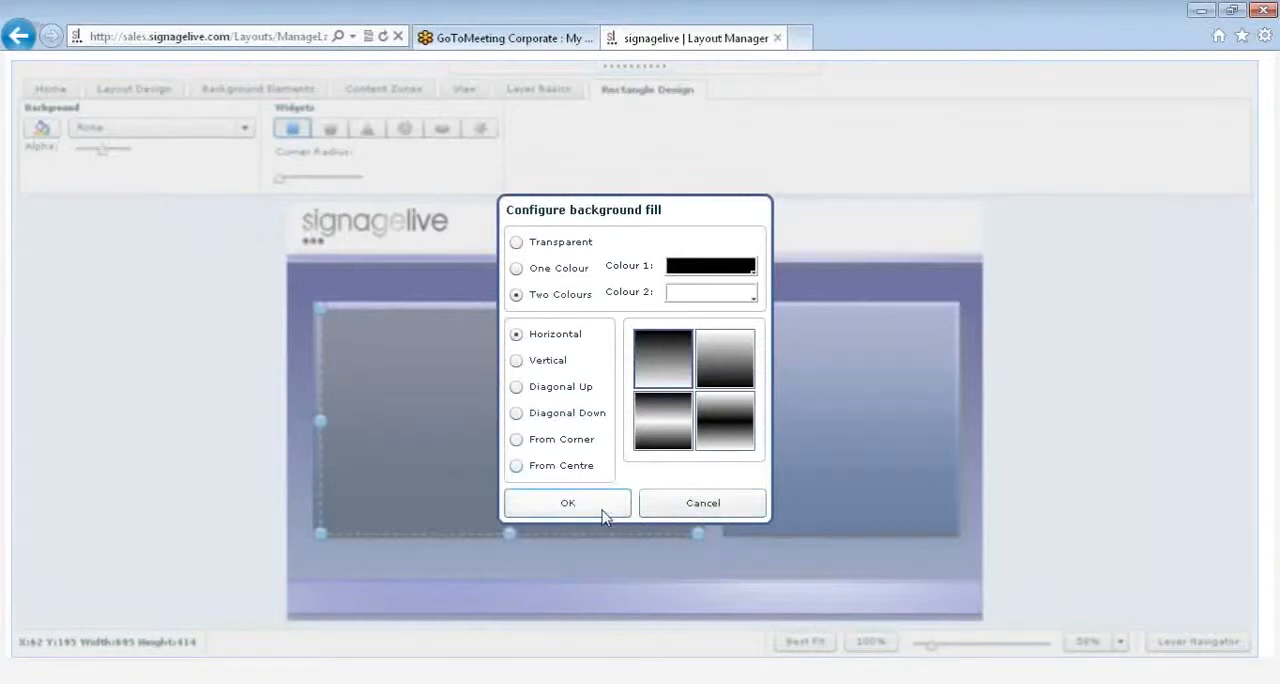
pyautogui.click(567, 503)
# Step: Lower the rectangle's alpha slightly, round its corners and trim its width to about 693
pyautogui.moveTo(103, 160)
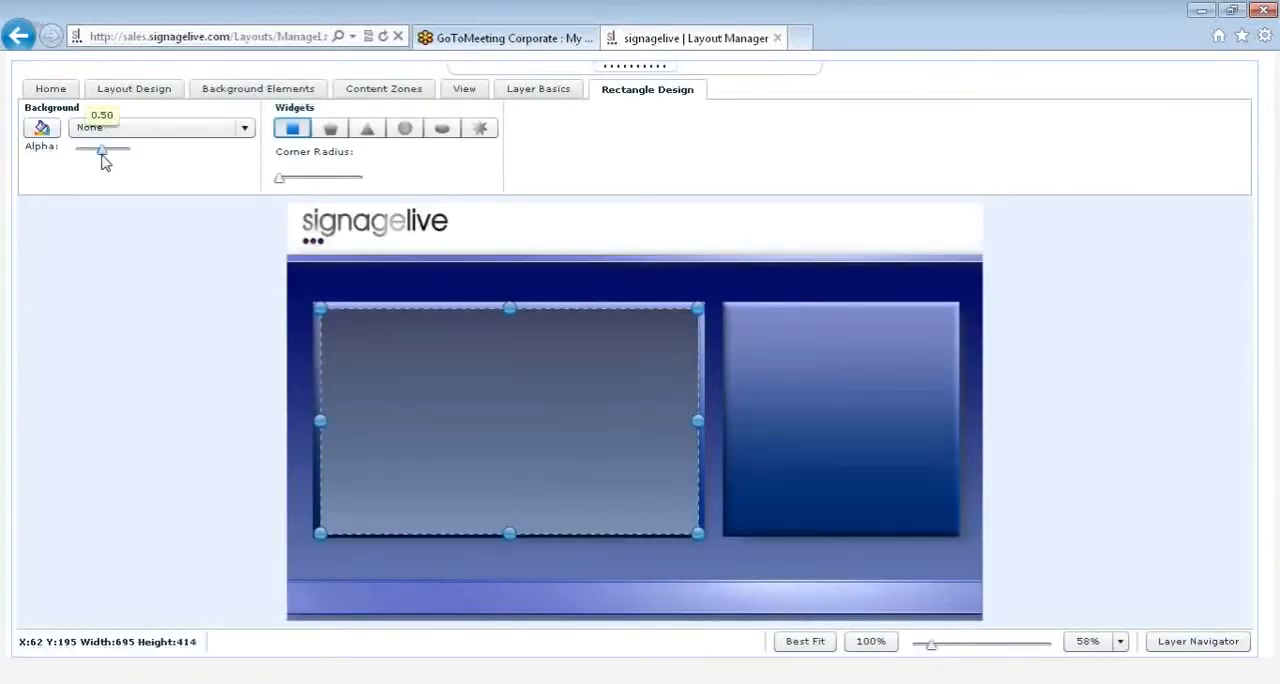
pyautogui.moveTo(102, 156); pyautogui.dragTo(97, 154)
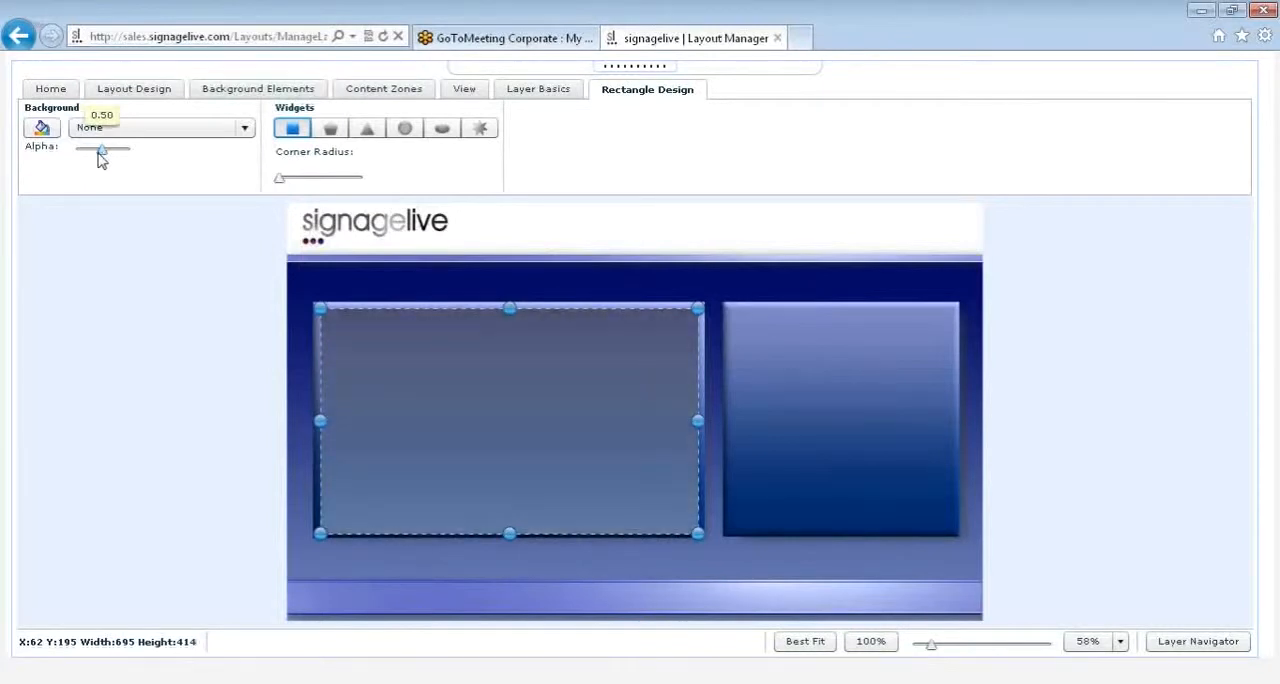
pyautogui.moveTo(282, 179)
pyautogui.moveTo(281, 179); pyautogui.dragTo(306, 184)
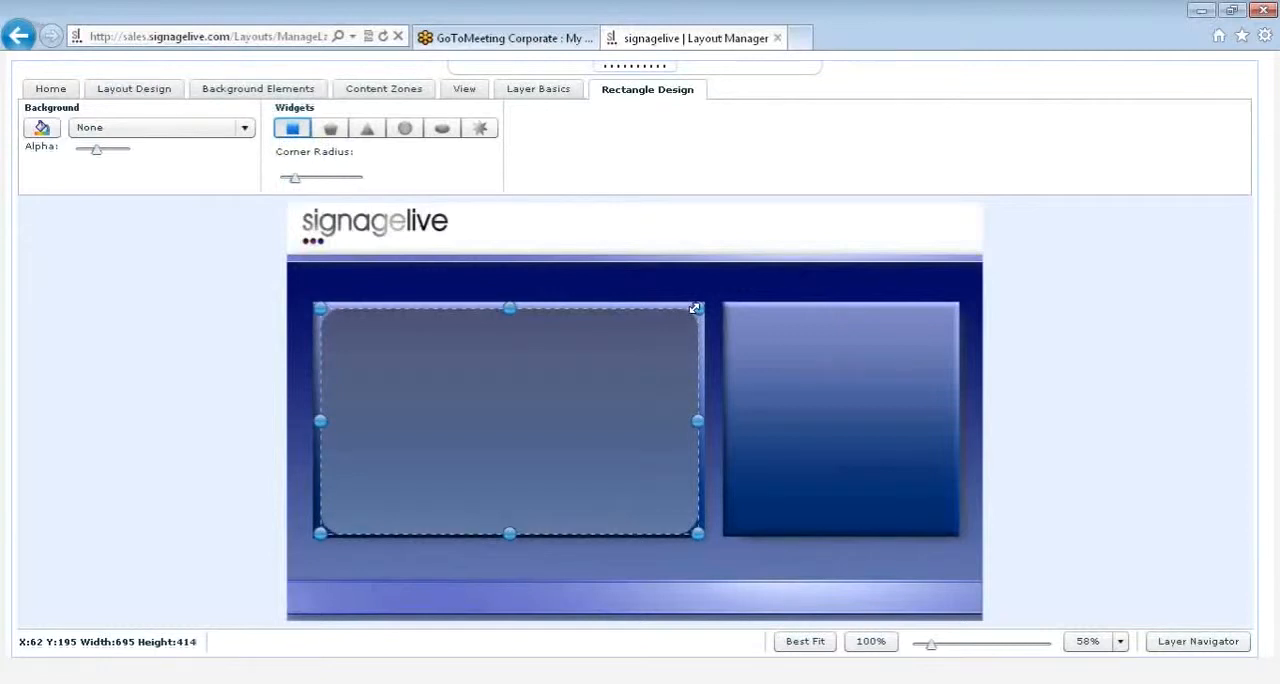
pyautogui.moveTo(695, 308); pyautogui.dragTo(695, 306)
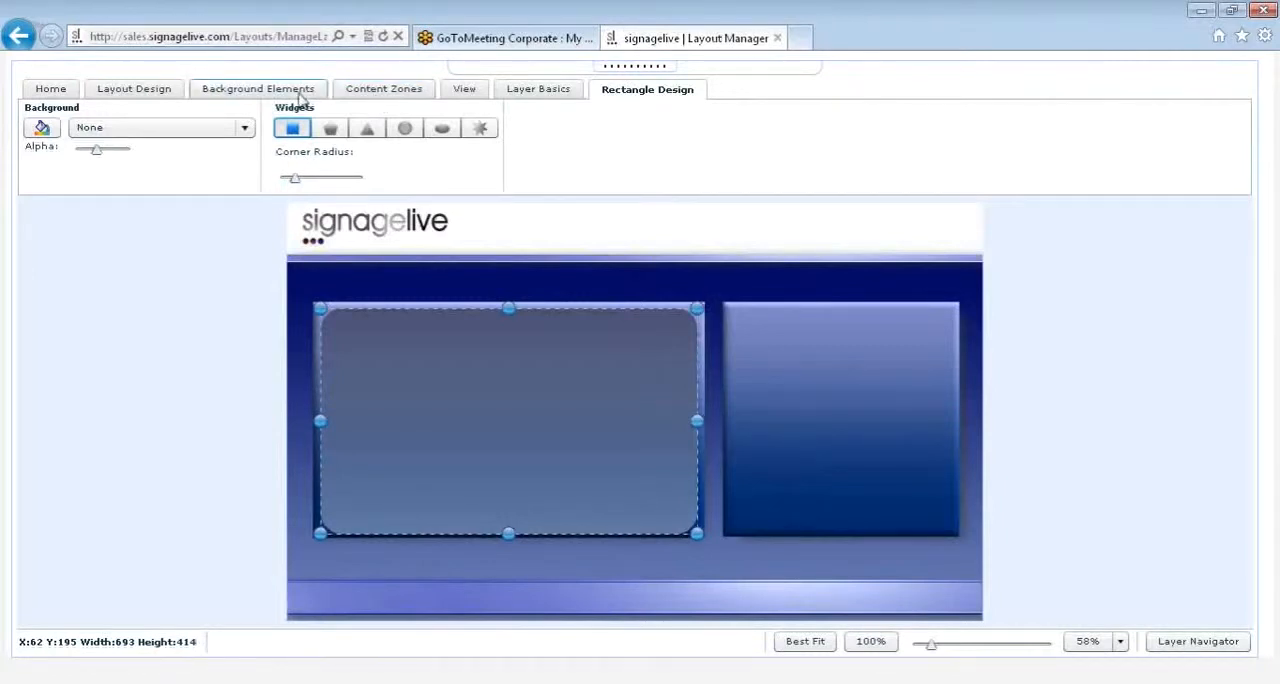
# Step: Delete the rounded rectangle from the large panel
pyautogui.click(300, 98)
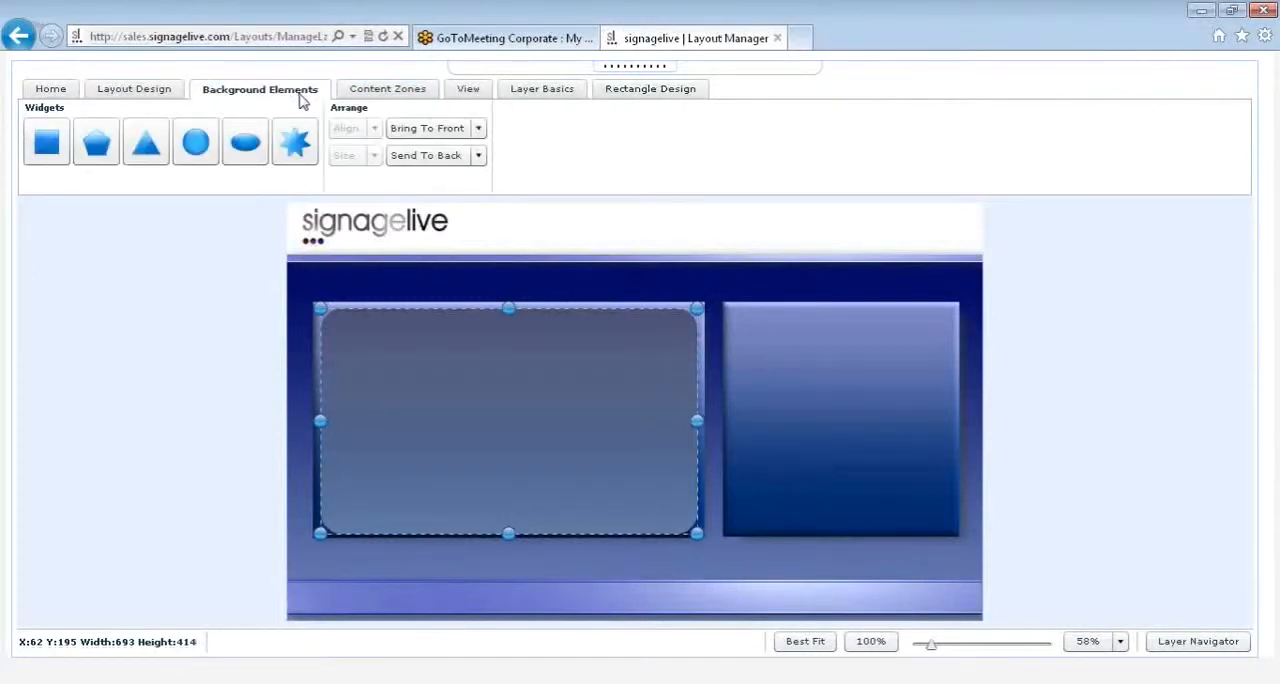
pyautogui.click(396, 345)
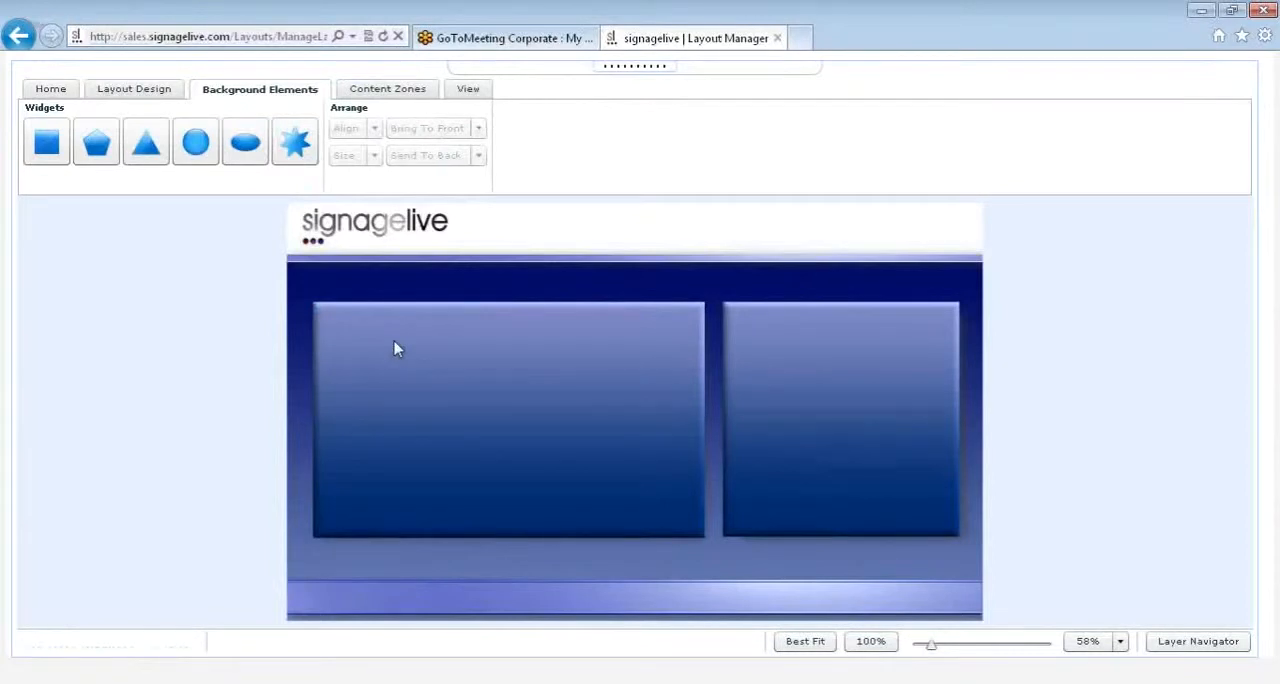
# Step: Add a schedulable content zone inside the large panel, about 593 by 332 at X 132, Y 247
pyautogui.click(386, 96)
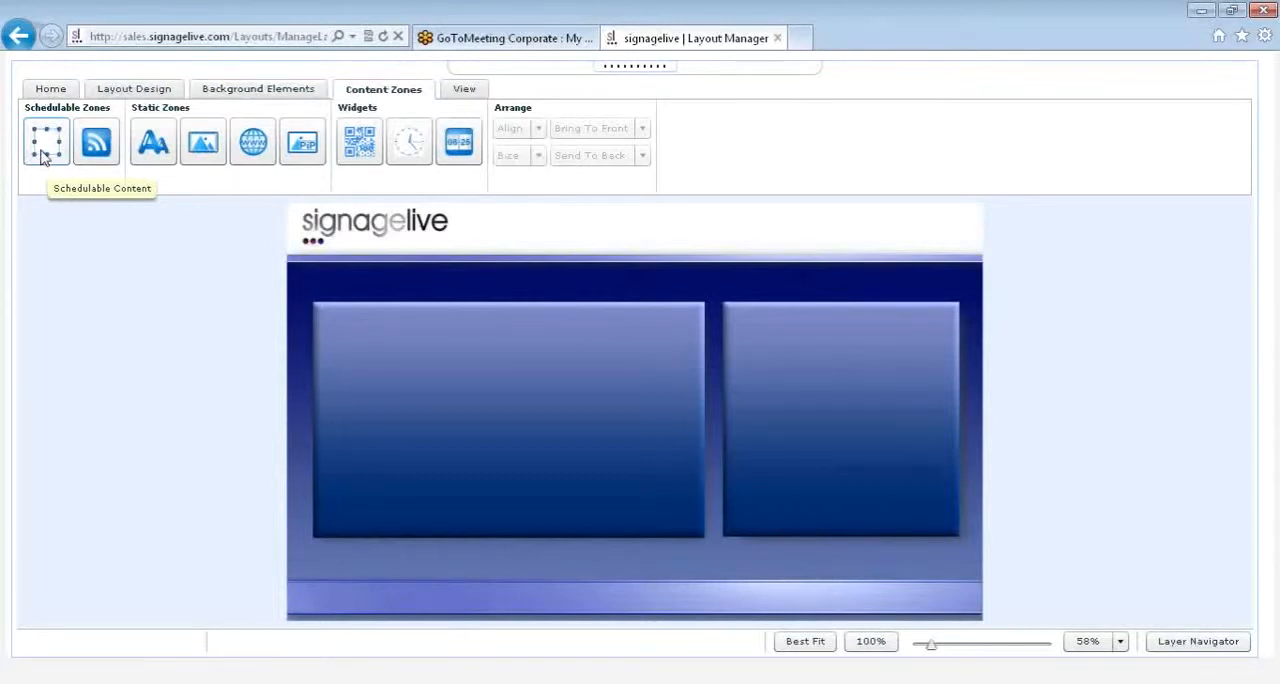
pyautogui.moveTo(42, 155); pyautogui.dragTo(357, 354)
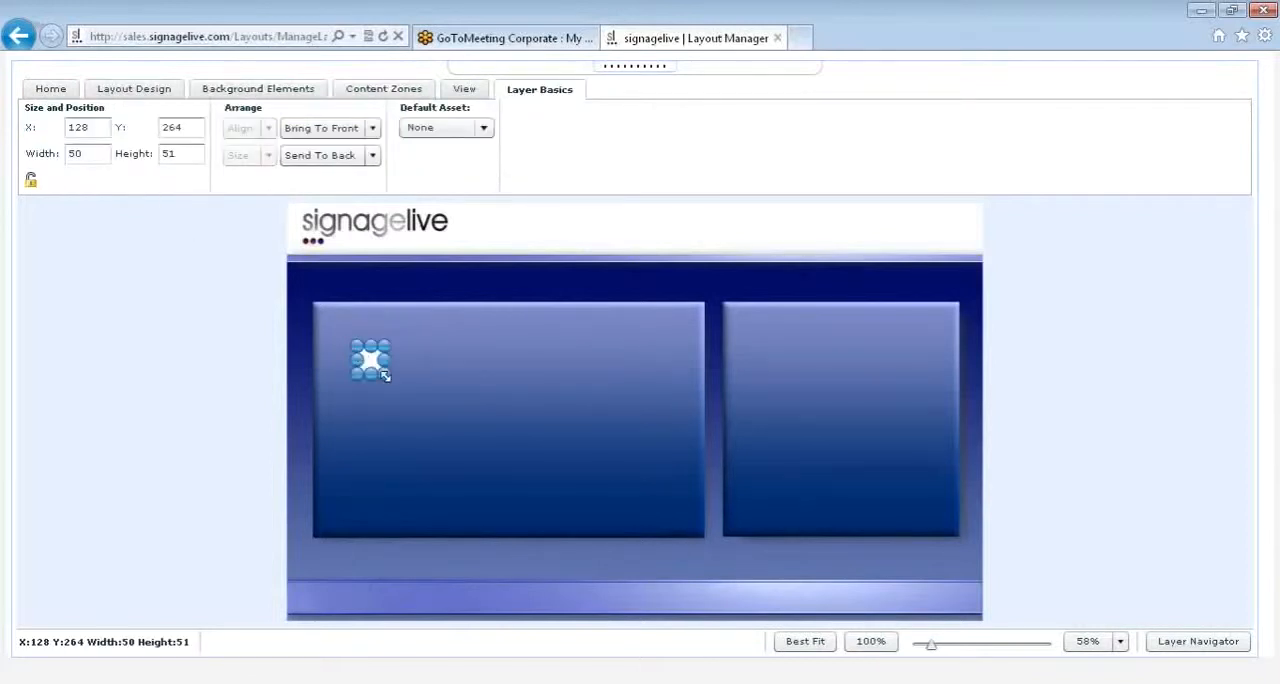
pyautogui.moveTo(385, 375); pyautogui.dragTo(655, 515)
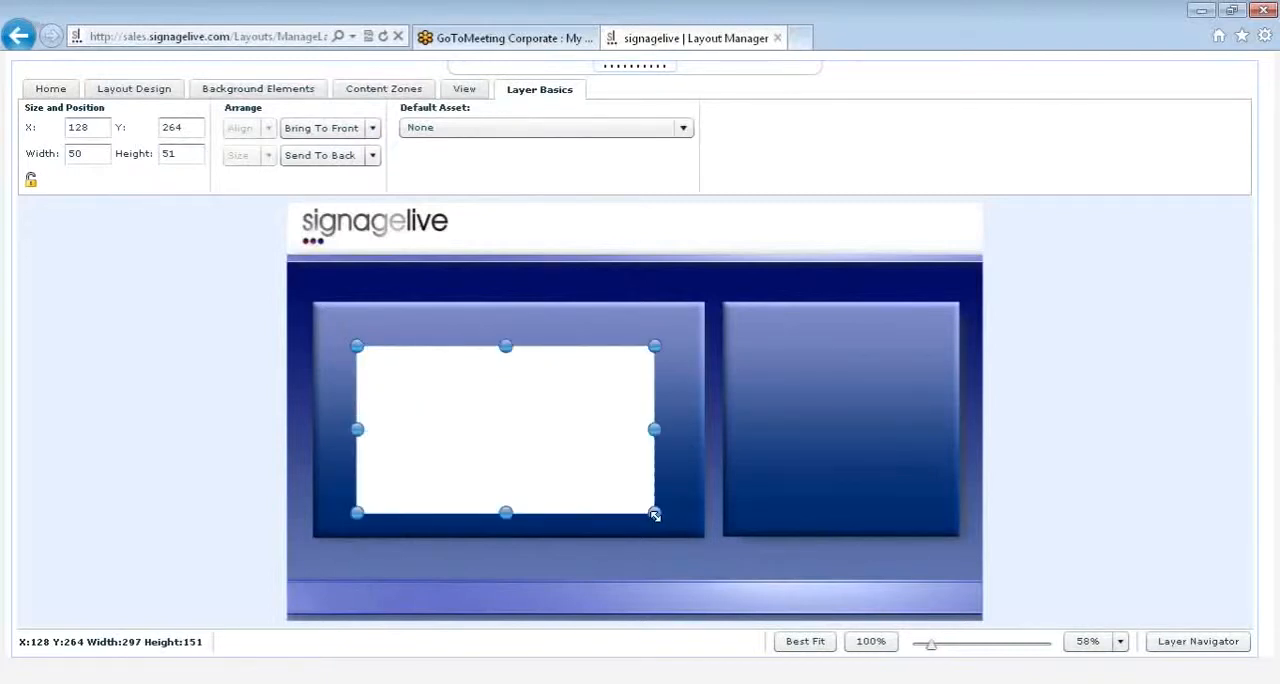
pyautogui.moveTo(655, 515)
pyautogui.mouseDown()
pyautogui.moveTo(694, 527)
pyautogui.moveTo(658, 512)
pyautogui.mouseUp()
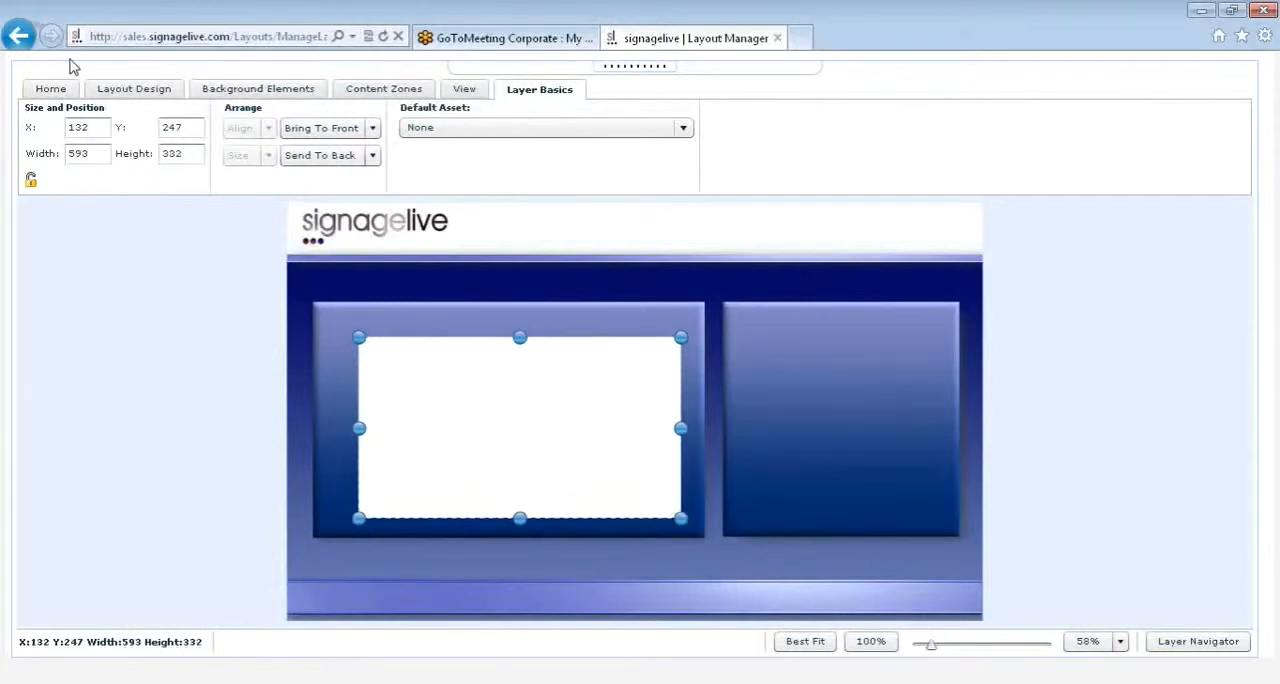
# Step: Set the content zone's width to 710 and height to 410, and move it to about X 47, Y 196 over the large panel
pyautogui.click(90, 127)
pyautogui.click(190, 128)
pyautogui.click(100, 153)
pyautogui.press('BackSpace')
pyautogui.press('BackSpace')
pyautogui.press('BackSpace')
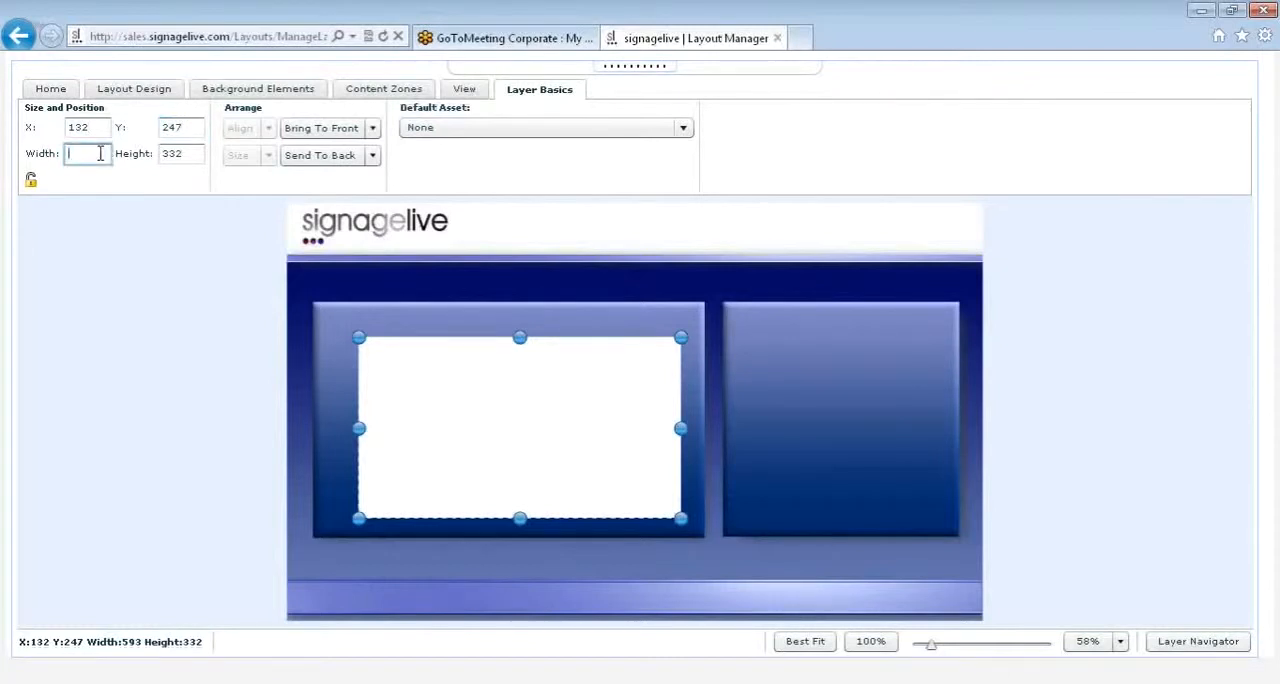
pyautogui.write('710')
pyautogui.click(194, 157)
pyautogui.press('BackSpace')
pyautogui.press('BackSpace')
pyautogui.press('BackSpace')
pyautogui.write('410')
pyautogui.press('Return')
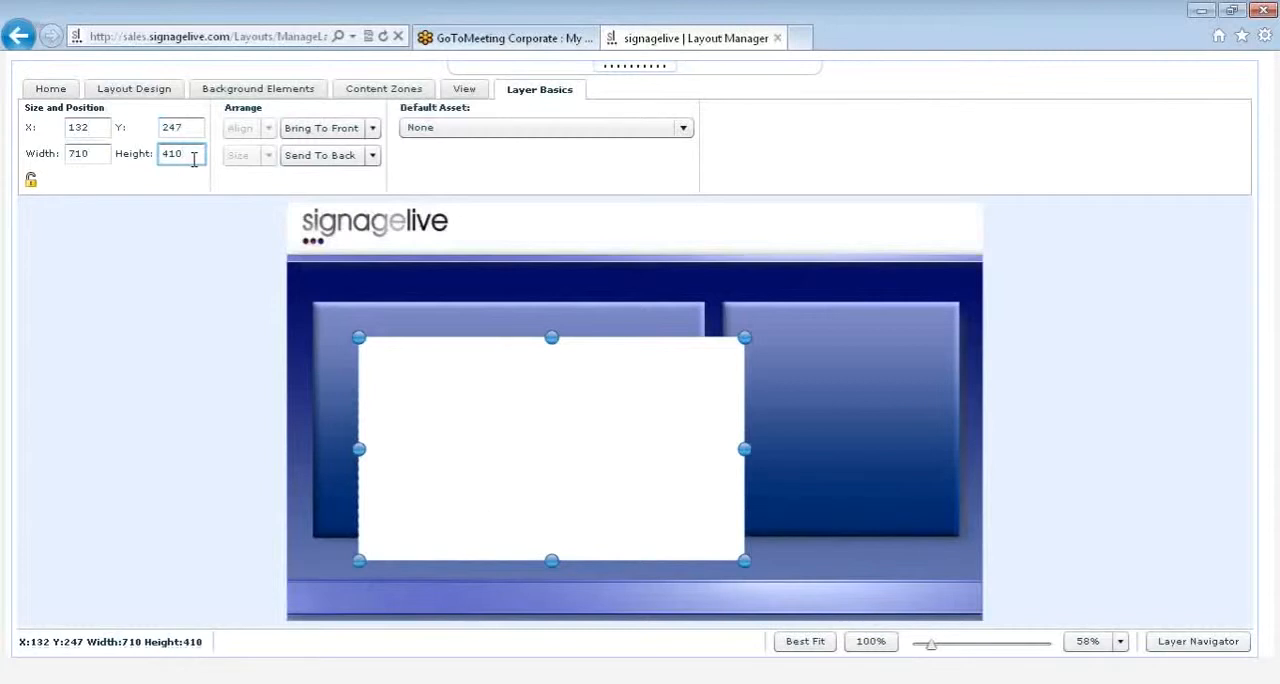
pyautogui.moveTo(506, 372); pyautogui.dragTo(460, 345)
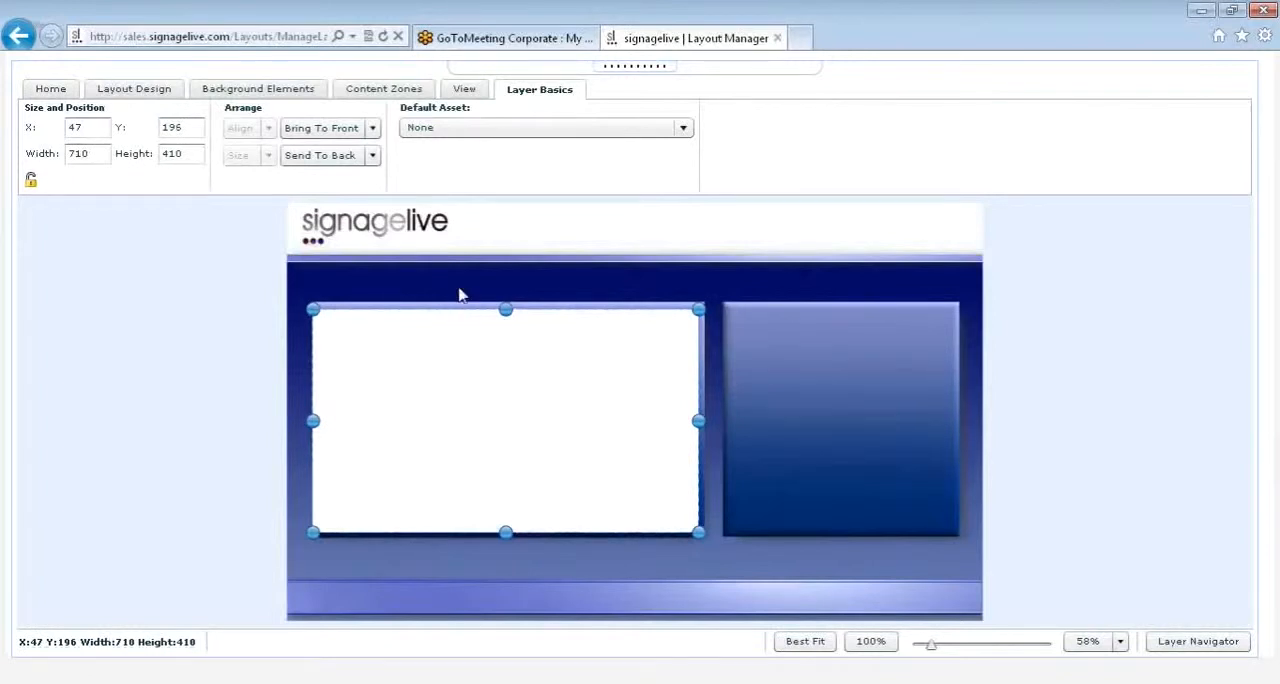
# Step: Set 01_classes.mp4 as the default asset of the schedulable content zone
pyautogui.click(436, 130)
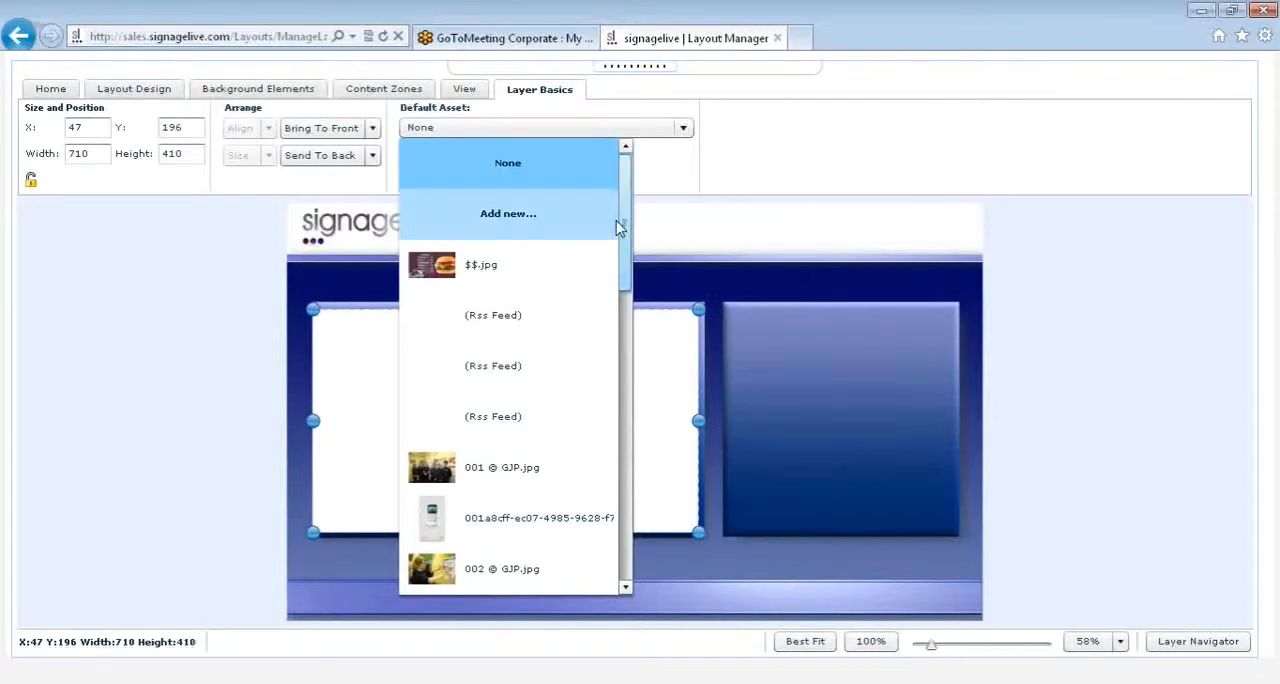
pyautogui.moveTo(618, 228); pyautogui.dragTo(620, 437)
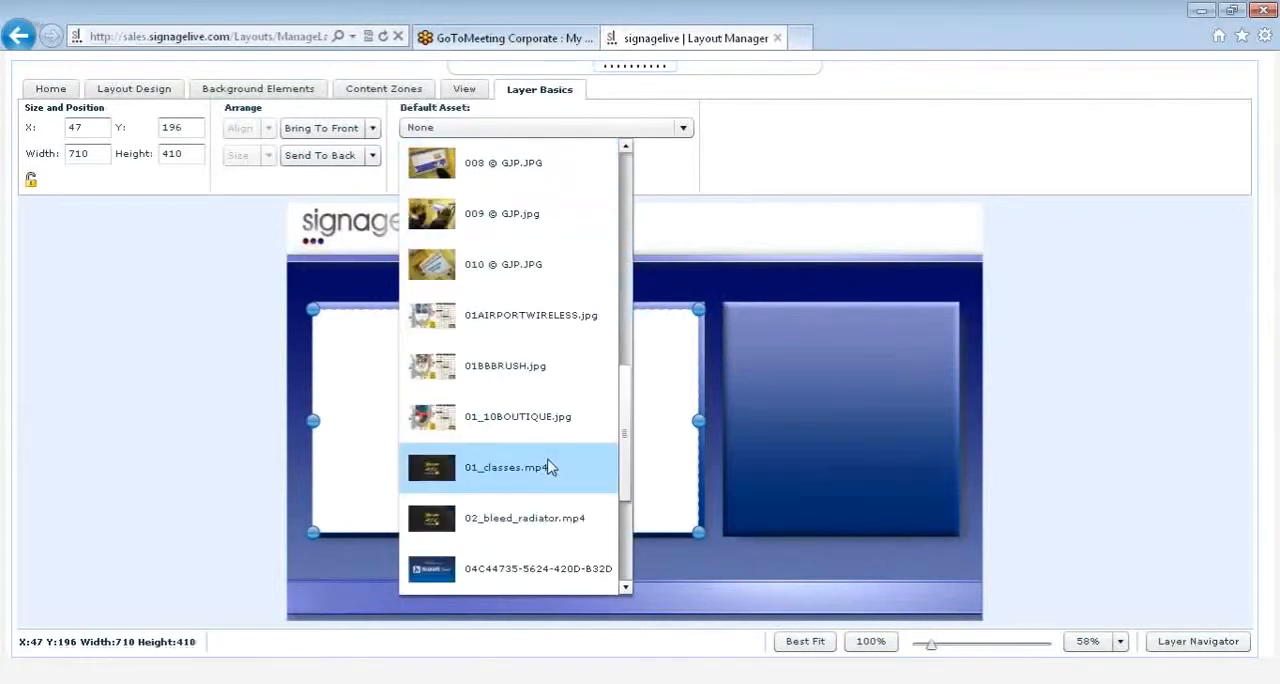
pyautogui.click(548, 467)
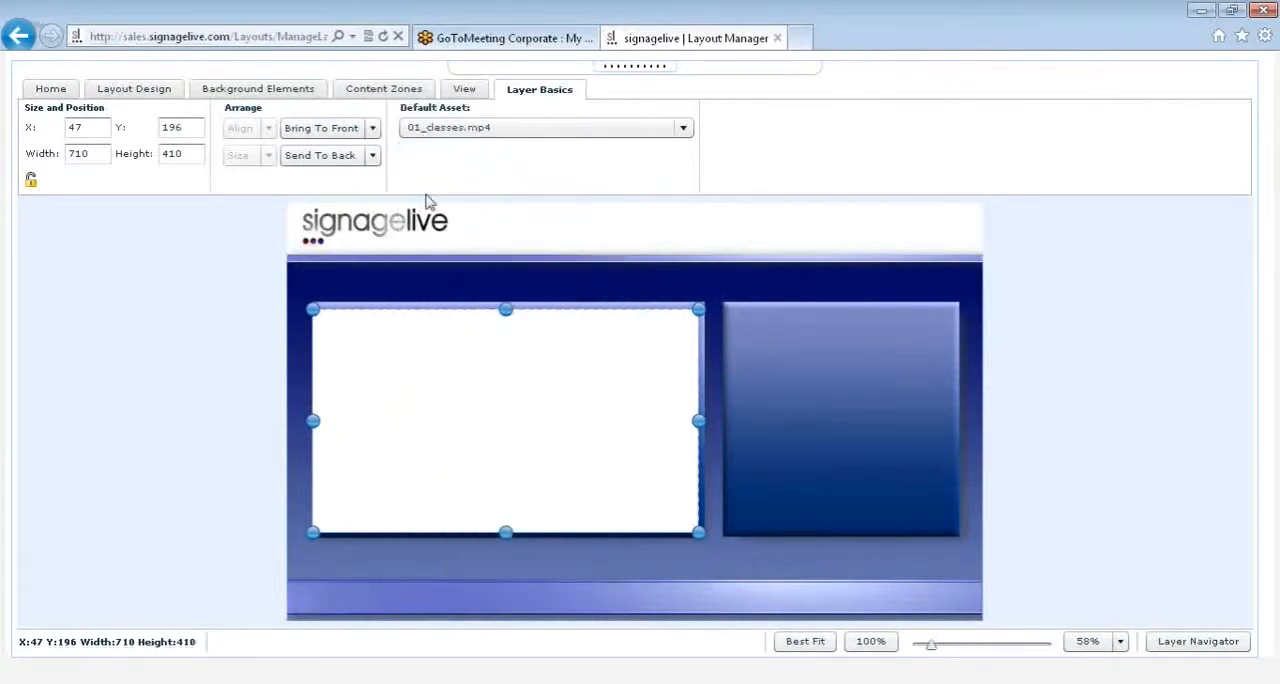
# Step: Add a schedulable RSS zone across the full width of the lower band, about 1278 by 49 at X 0, Y 697
pyautogui.click(384, 92)
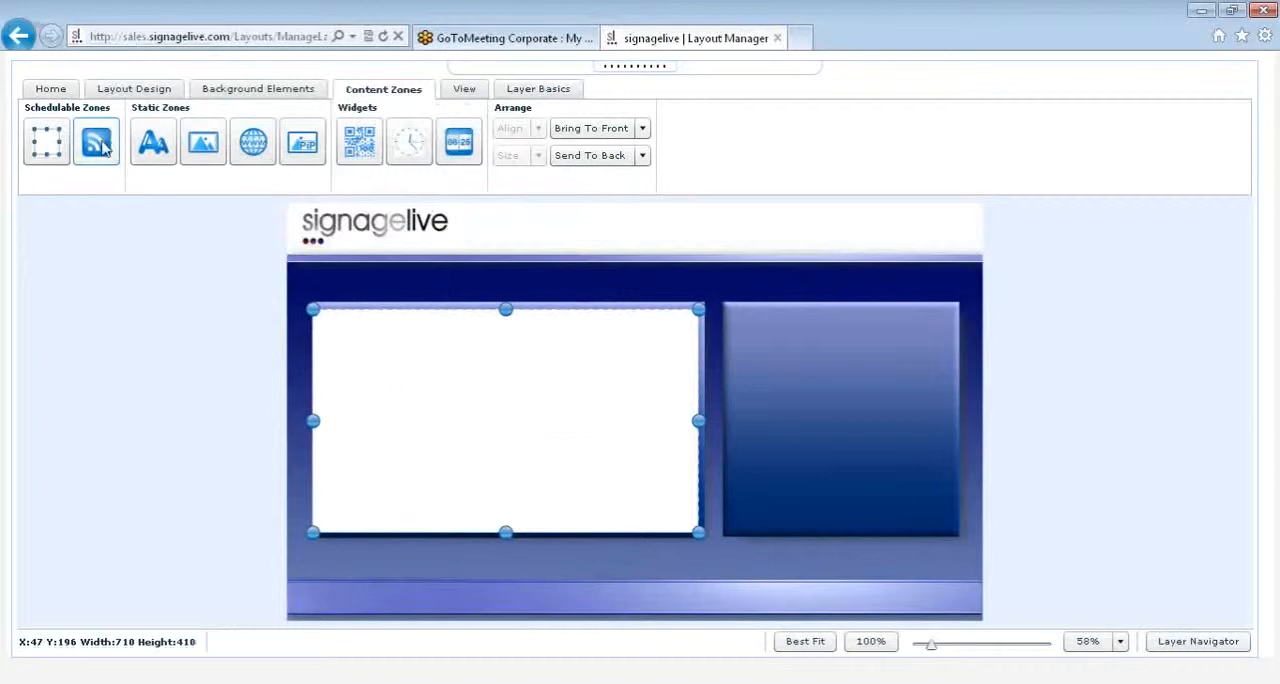
pyautogui.moveTo(104, 146); pyautogui.dragTo(326, 593)
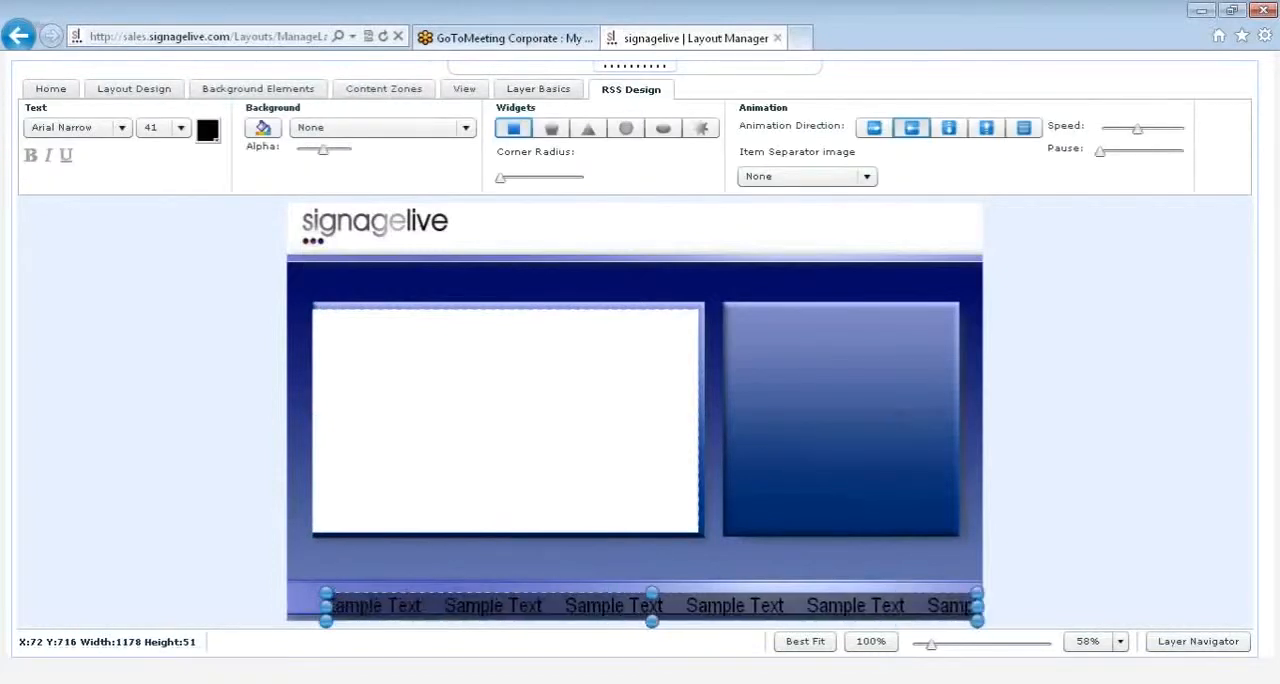
pyautogui.moveTo(527, 604); pyautogui.dragTo(527, 597)
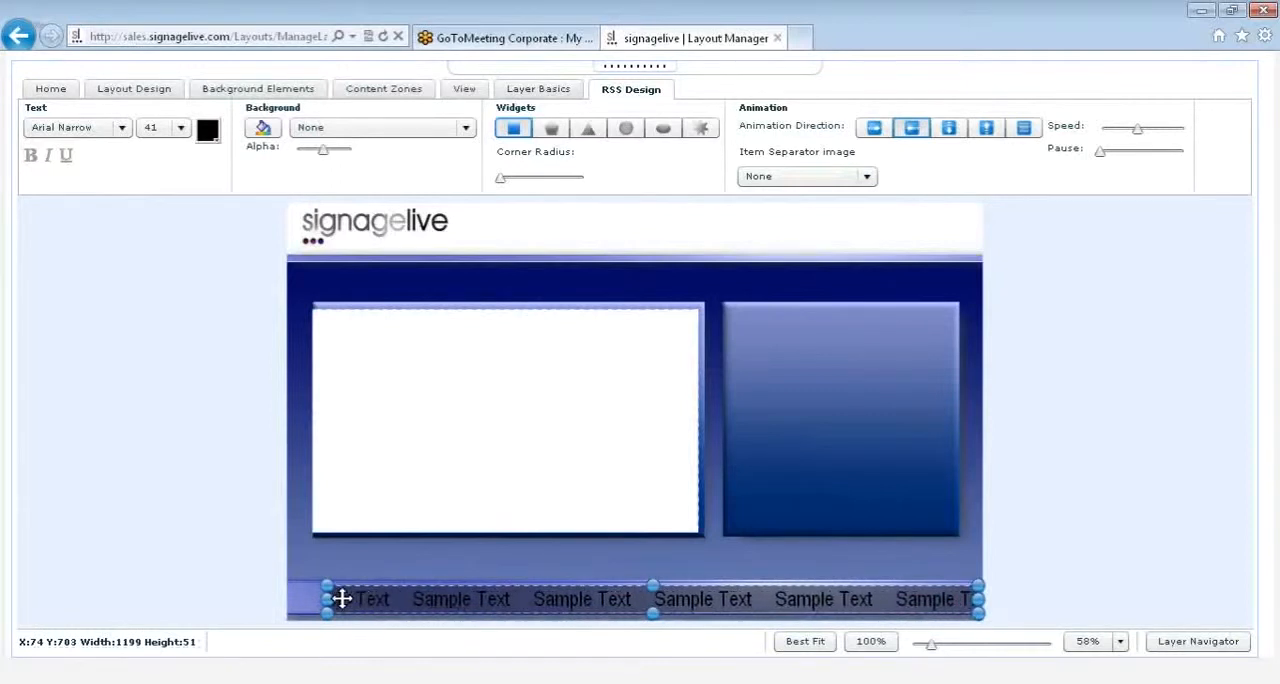
pyautogui.moveTo(327, 598); pyautogui.dragTo(284, 598)
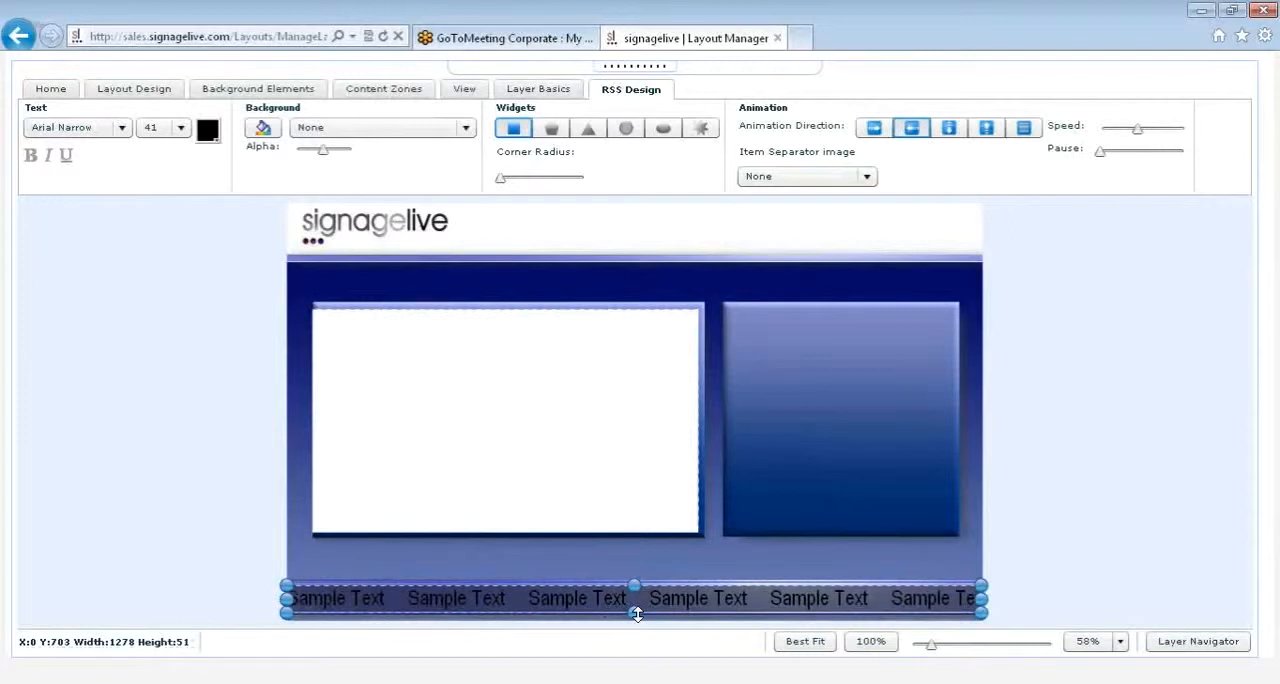
pyautogui.moveTo(629, 601); pyautogui.dragTo(629, 599)
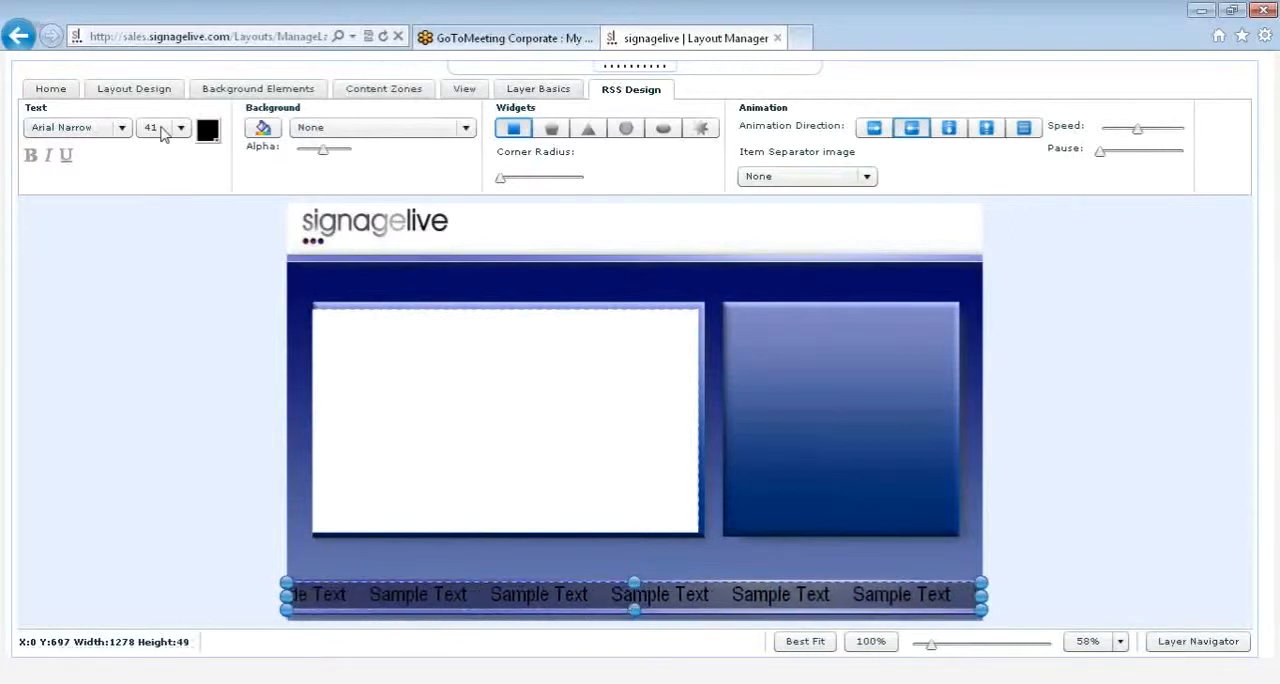
# Step: Set the RSS ticker's font size to 40 and its text colour to grey (999999)
pyautogui.click(123, 128)
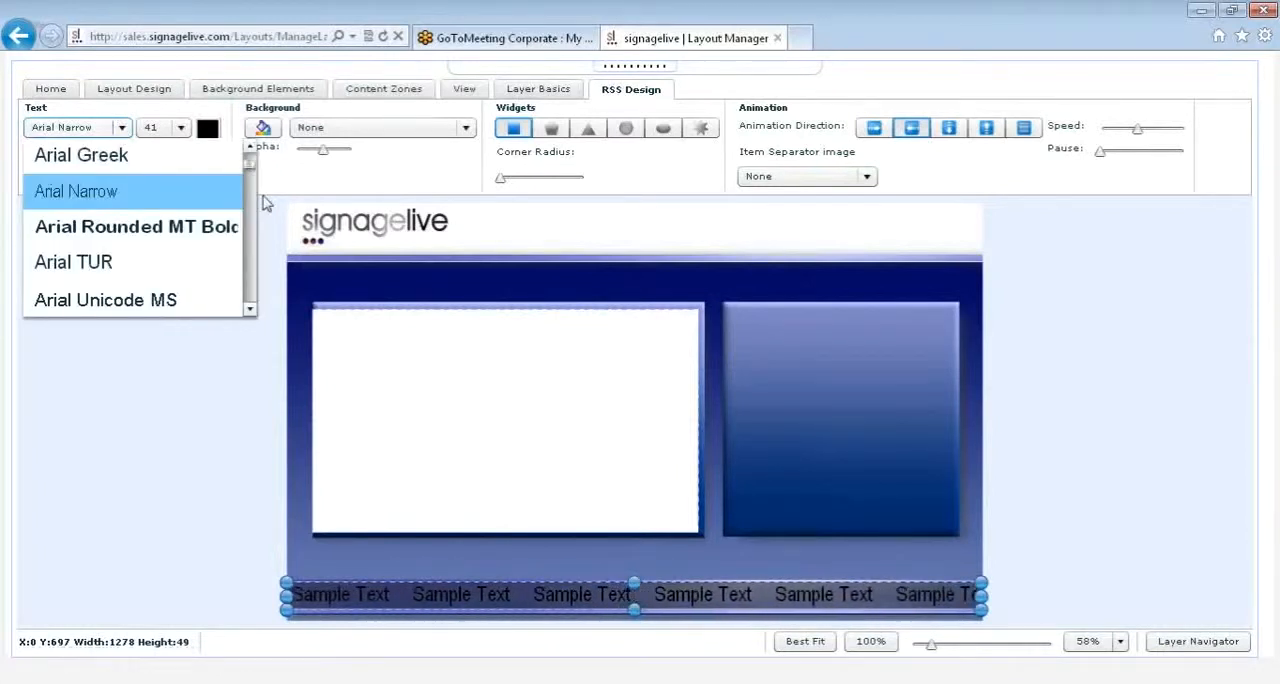
pyautogui.click(181, 128)
pyautogui.scroll(1, 158, 180)
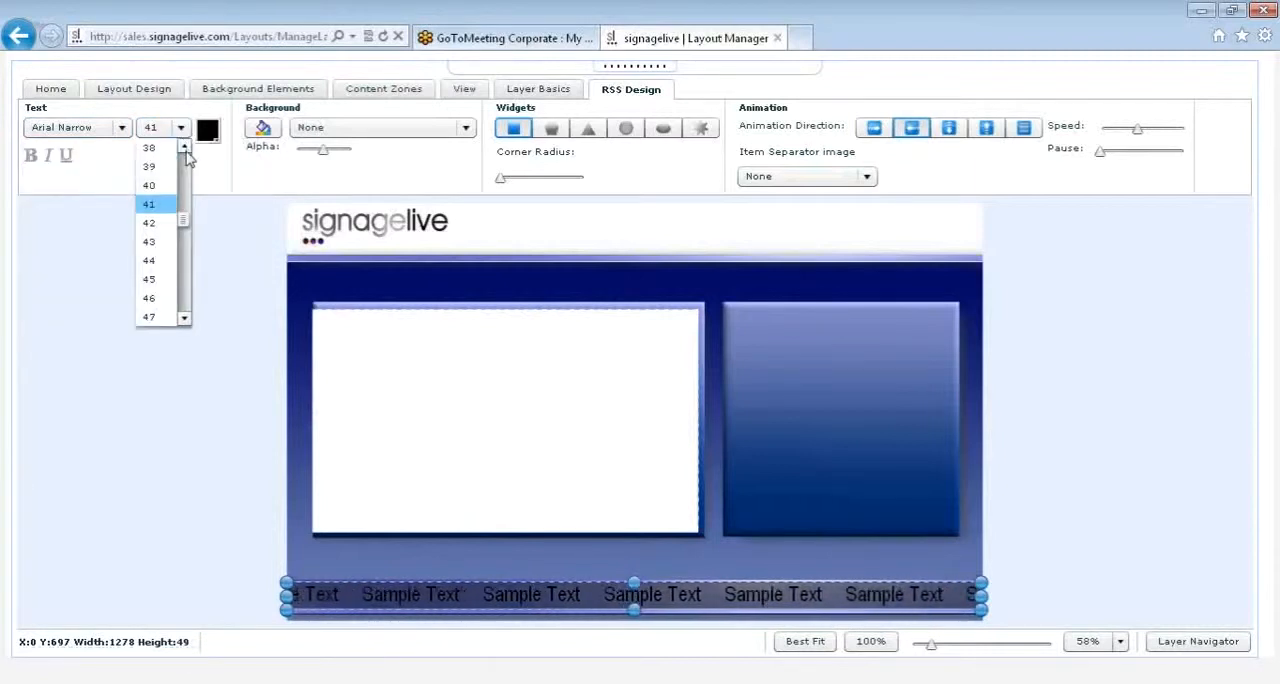
pyautogui.click(160, 185)
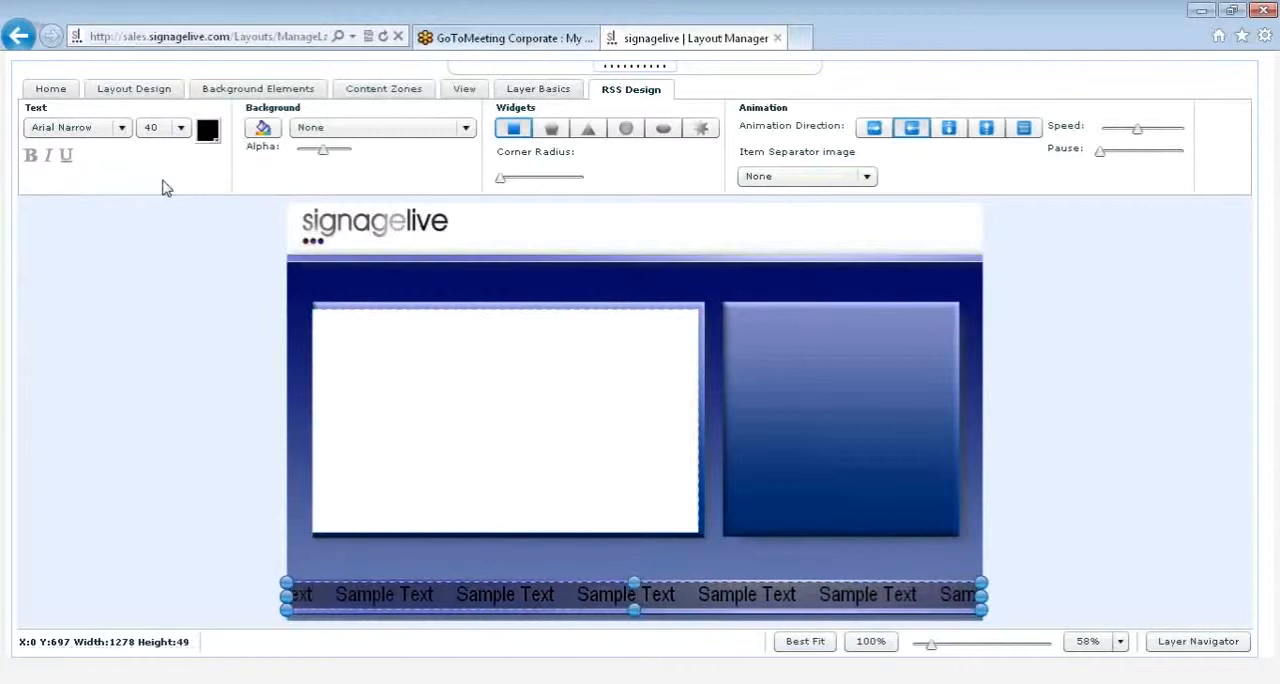
pyautogui.click(208, 132)
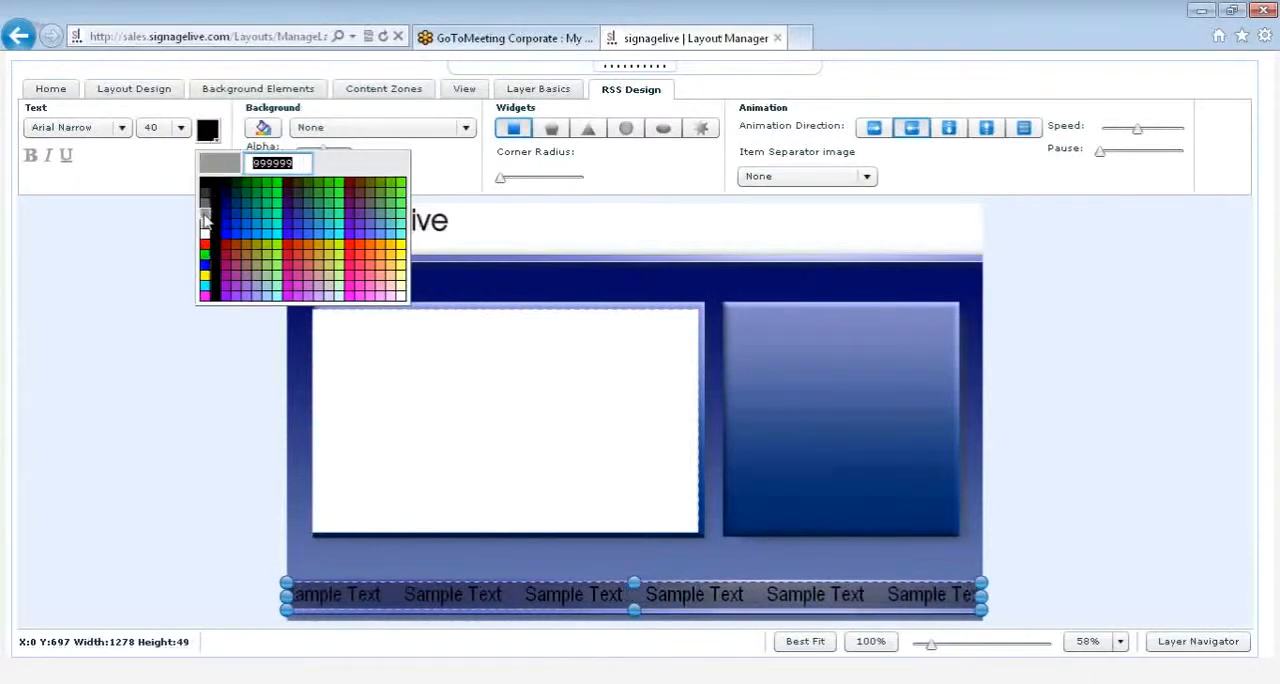
pyautogui.click(205, 219)
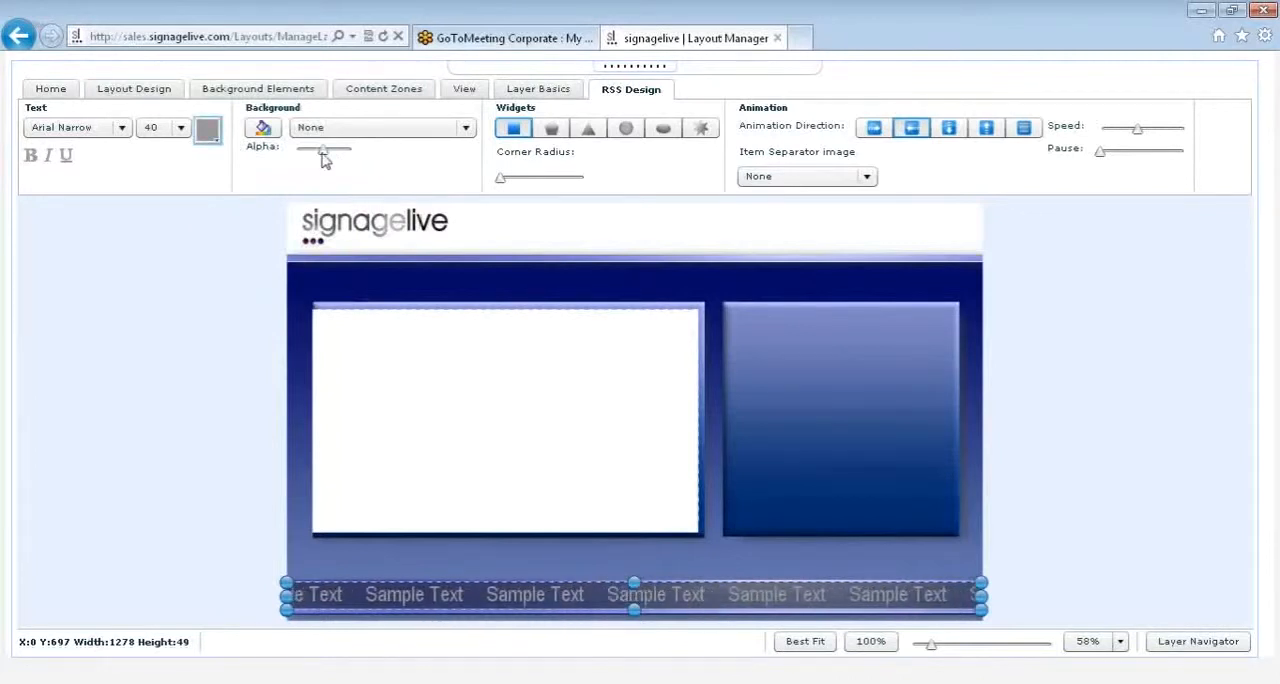
# Step: Lower the RSS ticker's background alpha to its minimum and set its text colour to black
pyautogui.moveTo(322, 156); pyautogui.dragTo(307, 156)
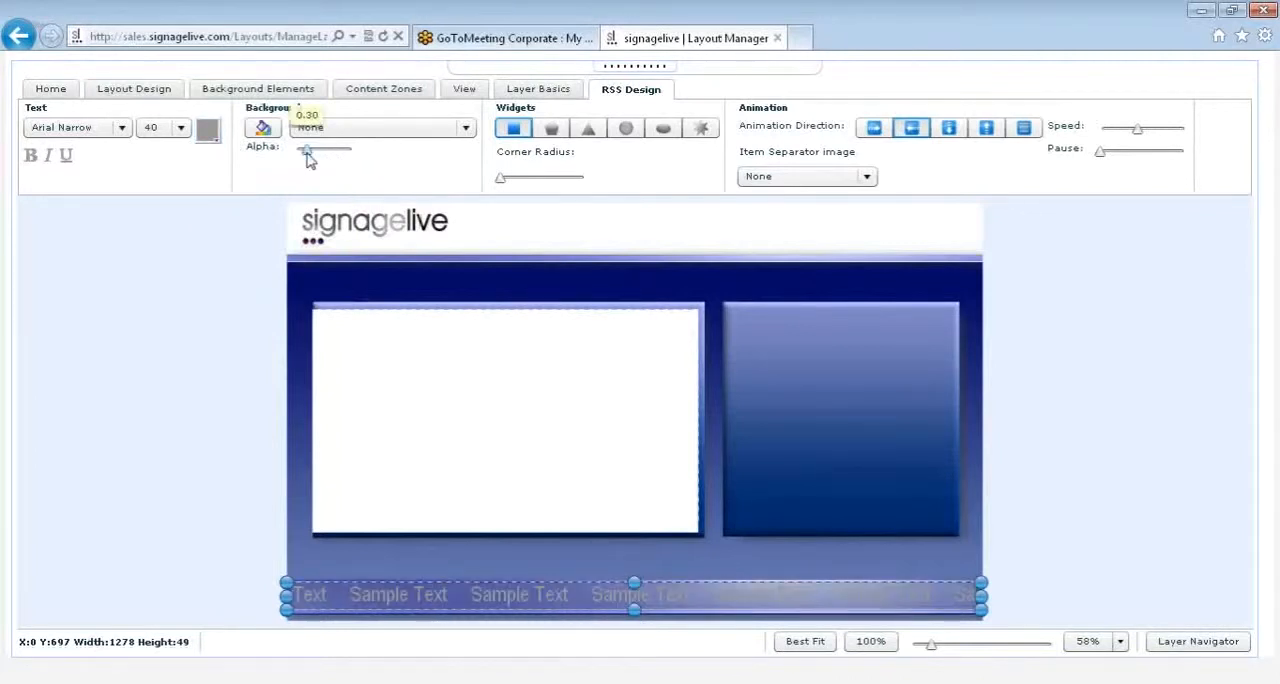
pyautogui.click(207, 131)
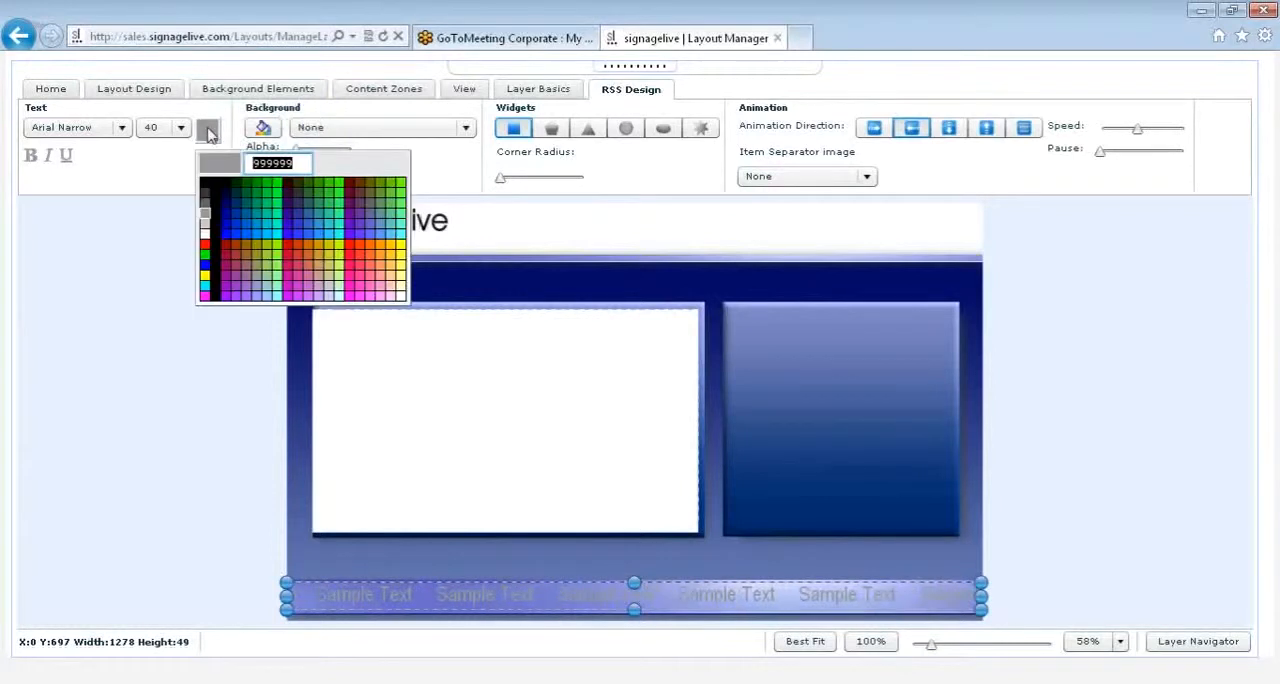
pyautogui.click(206, 188)
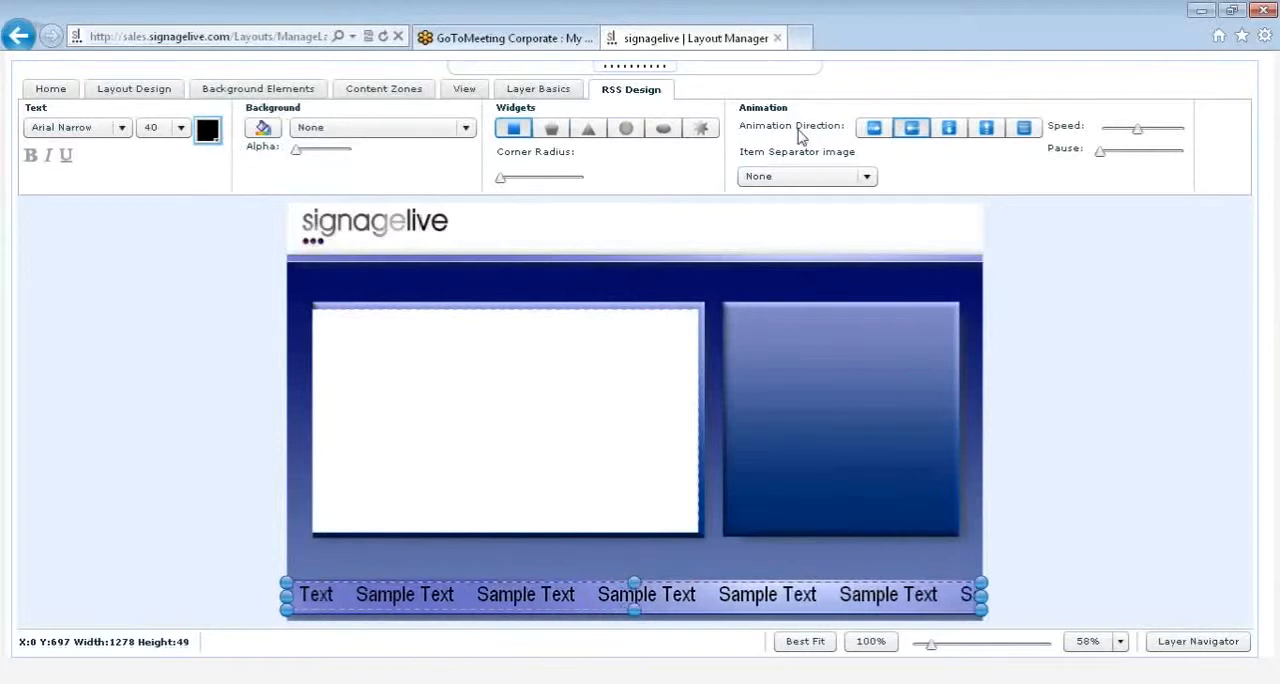
# Step: Try the Left to Right animation direction on the RSS ticker and return it to Right to Left
pyautogui.click(867, 136)
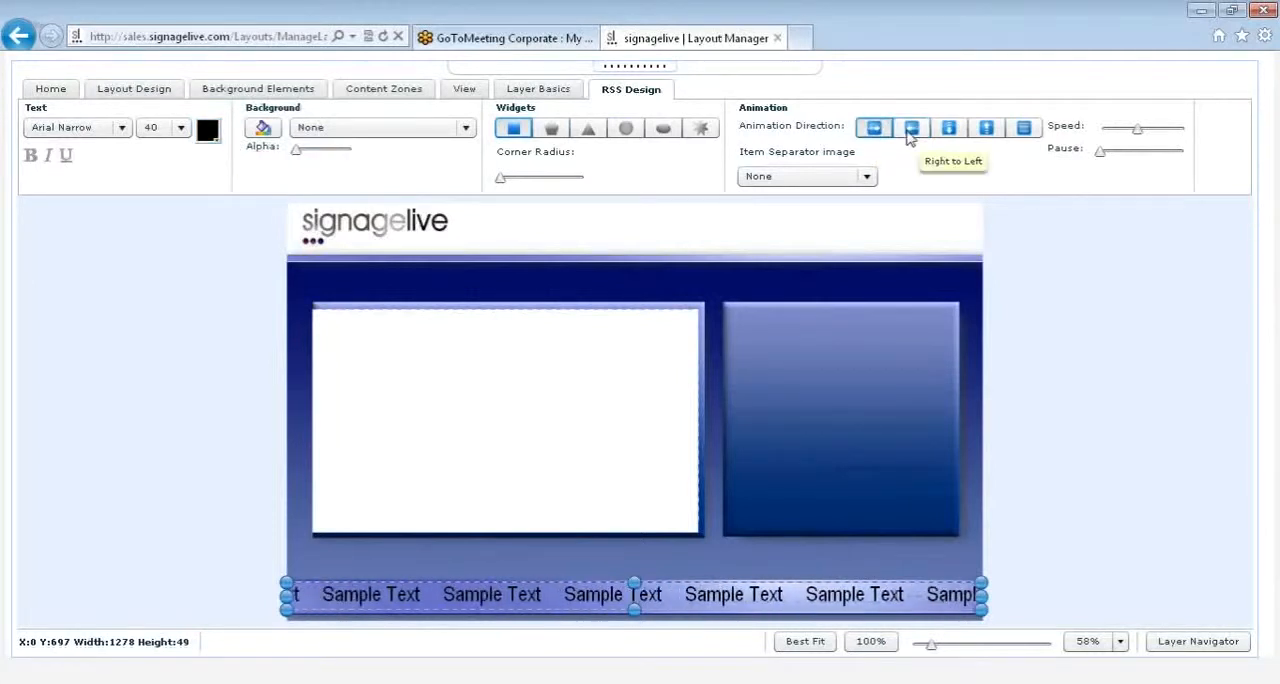
pyautogui.click(909, 136)
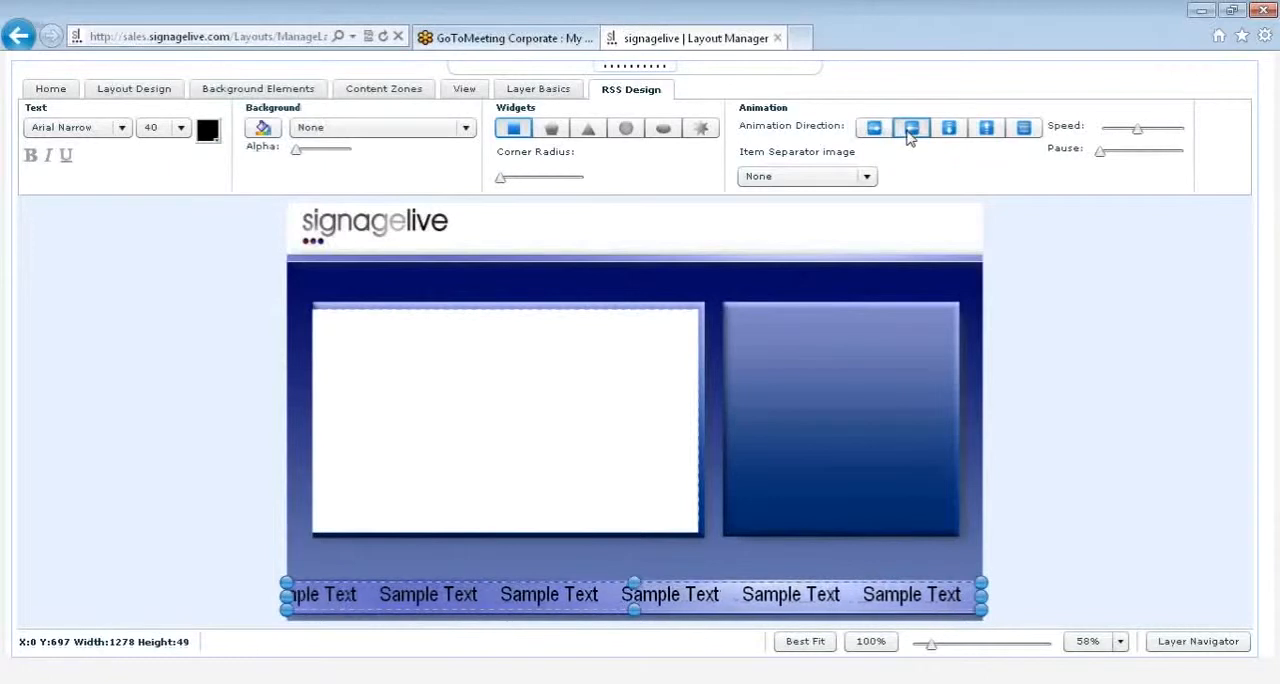
# Step: Try the downward, upward and fade animation directions on the RSS ticker and return it to Right to Left
pyautogui.click(953, 136)
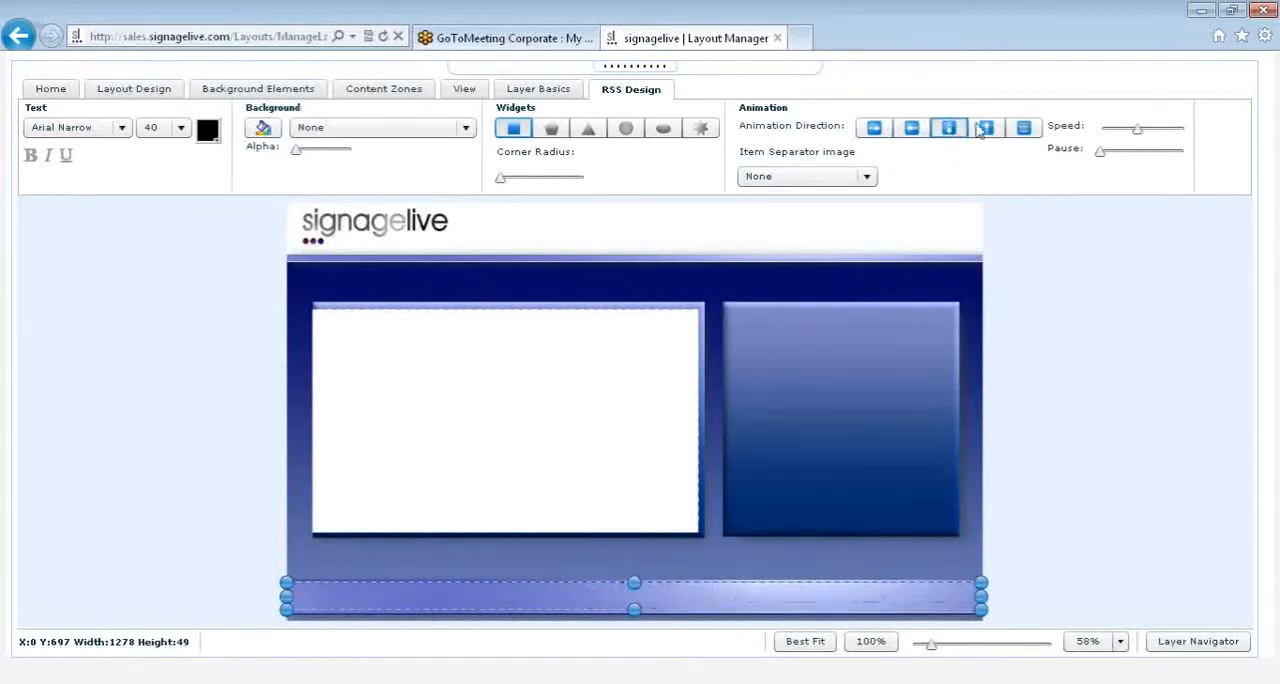
pyautogui.click(988, 131)
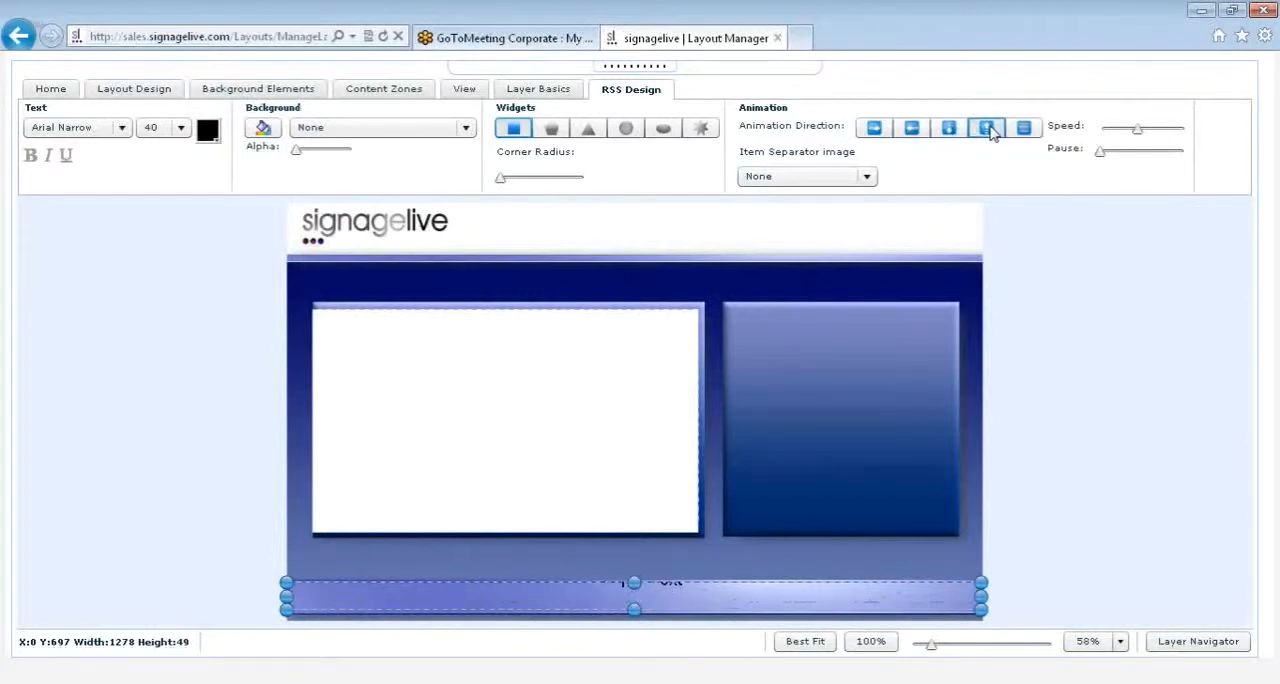
pyautogui.click(1022, 132)
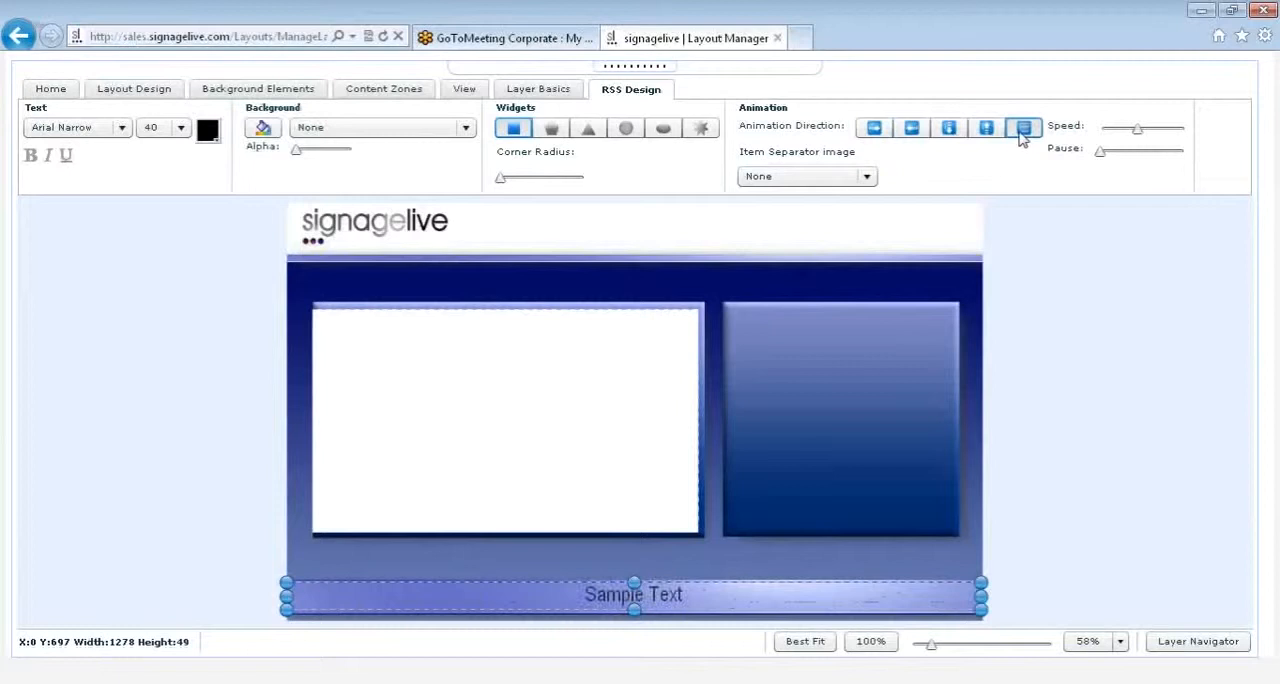
pyautogui.click(911, 130)
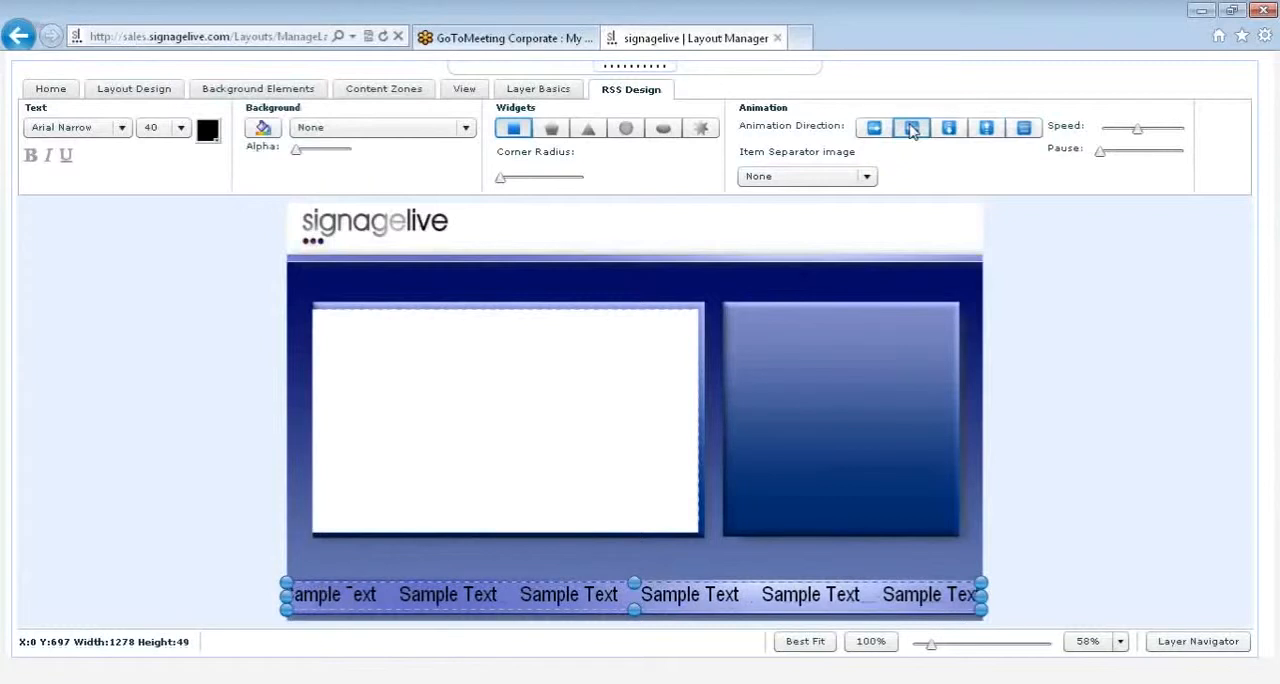
# Step: Set the RSS ticker's item separator image to dots1.gif
pyautogui.click(867, 177)
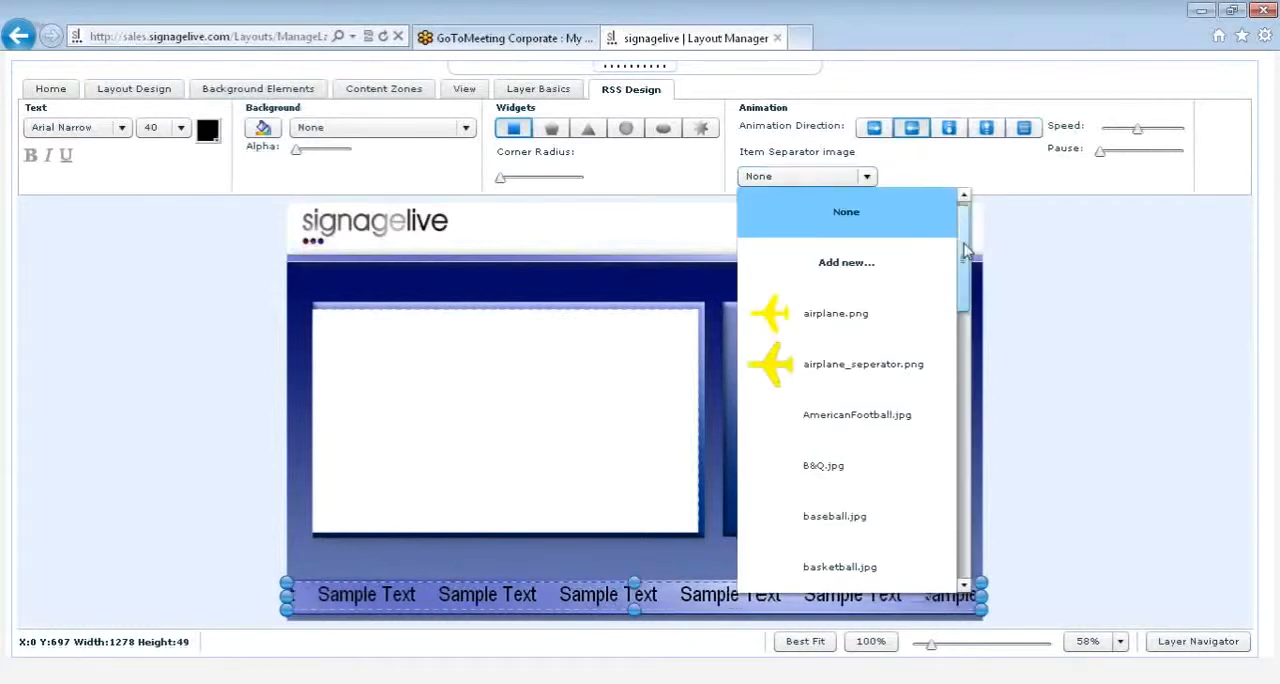
pyautogui.moveTo(966, 252); pyautogui.dragTo(966, 287)
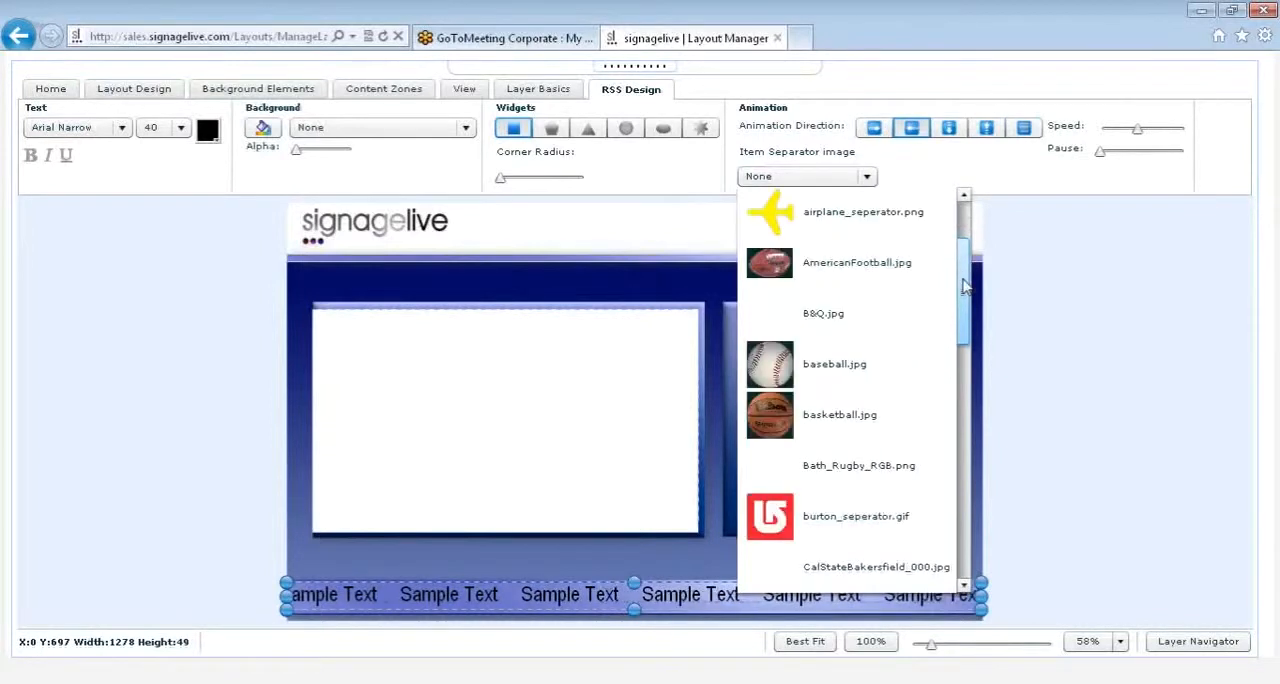
pyautogui.moveTo(966, 287); pyautogui.dragTo(970, 388)
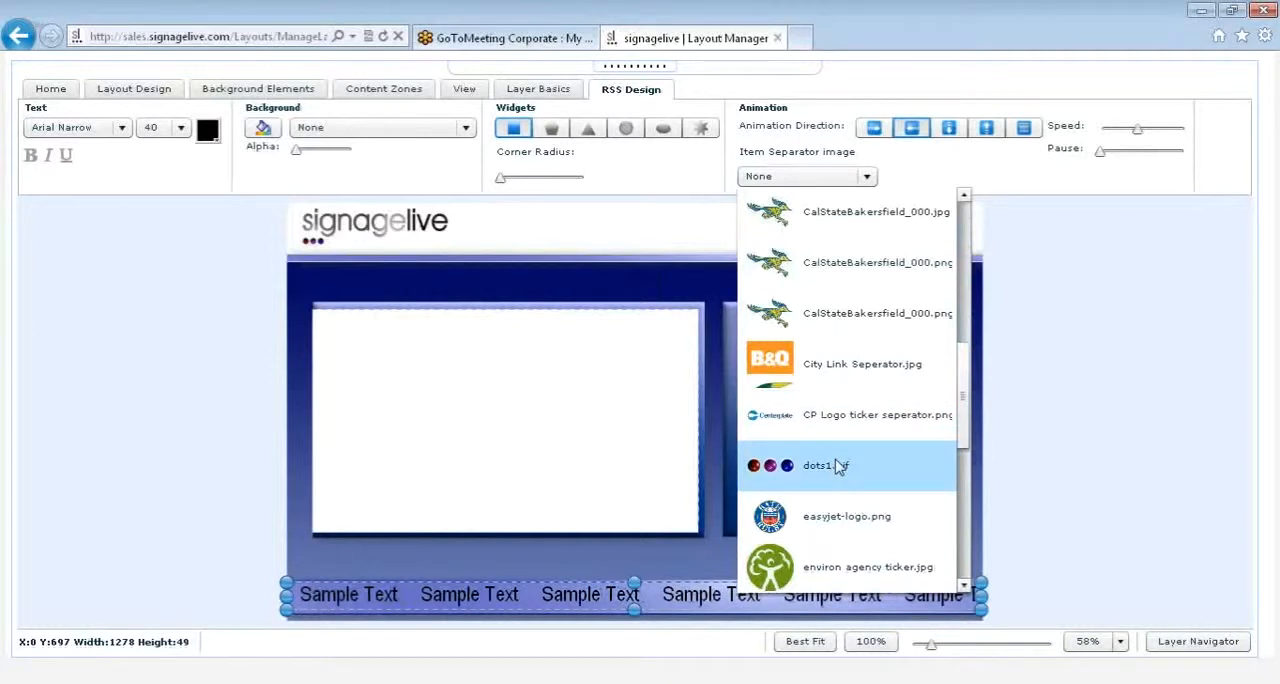
pyautogui.click(838, 467)
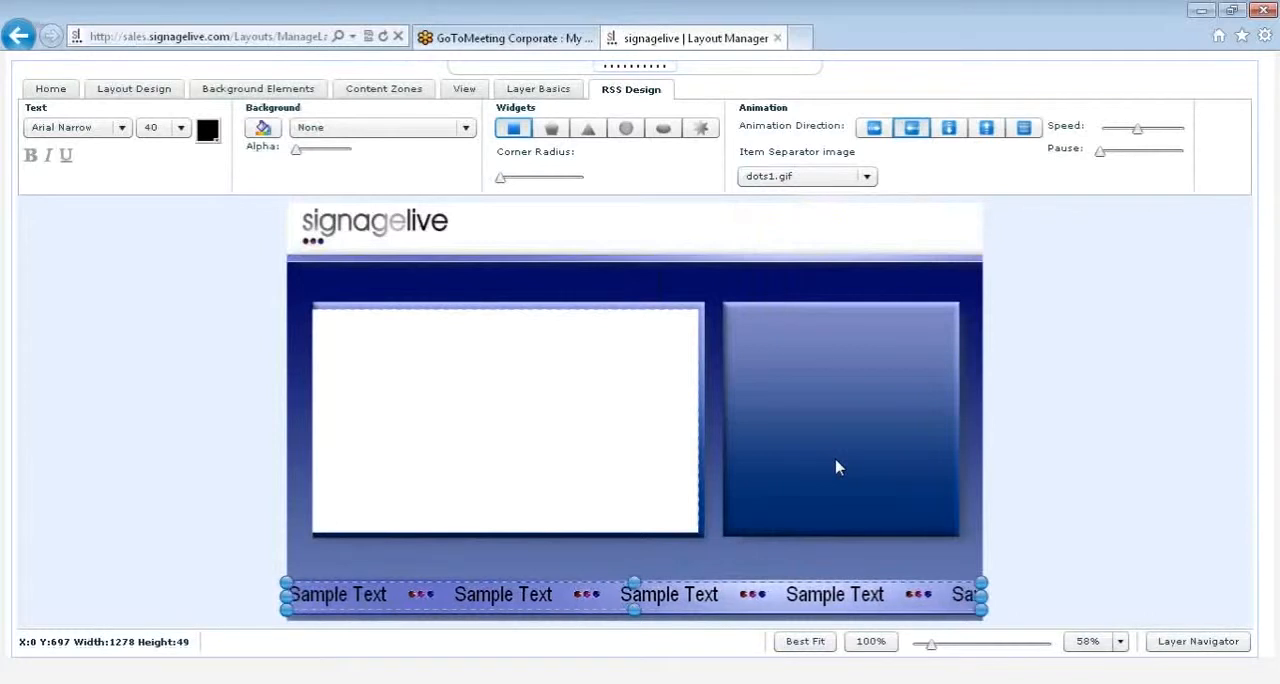
# Step: Start adding a new item separator image and cancel the upload without choosing a file
pyautogui.click(831, 178)
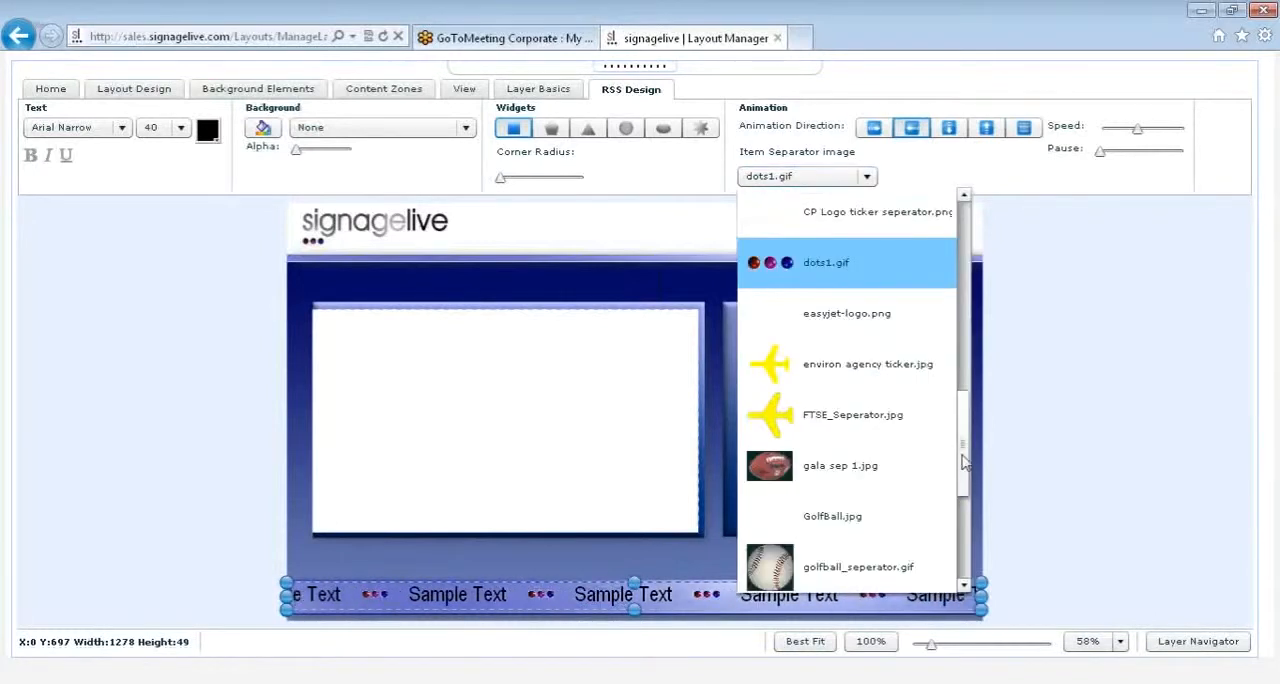
pyautogui.moveTo(963, 460); pyautogui.dragTo(941, 222)
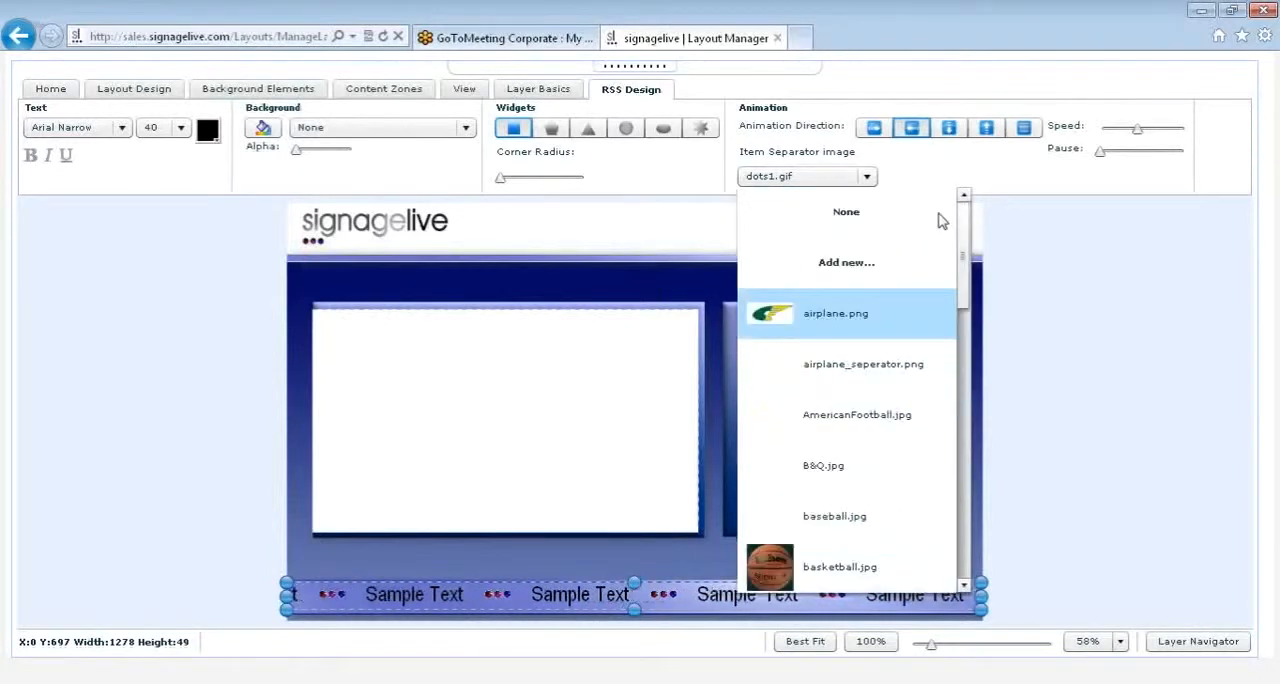
pyautogui.click(873, 264)
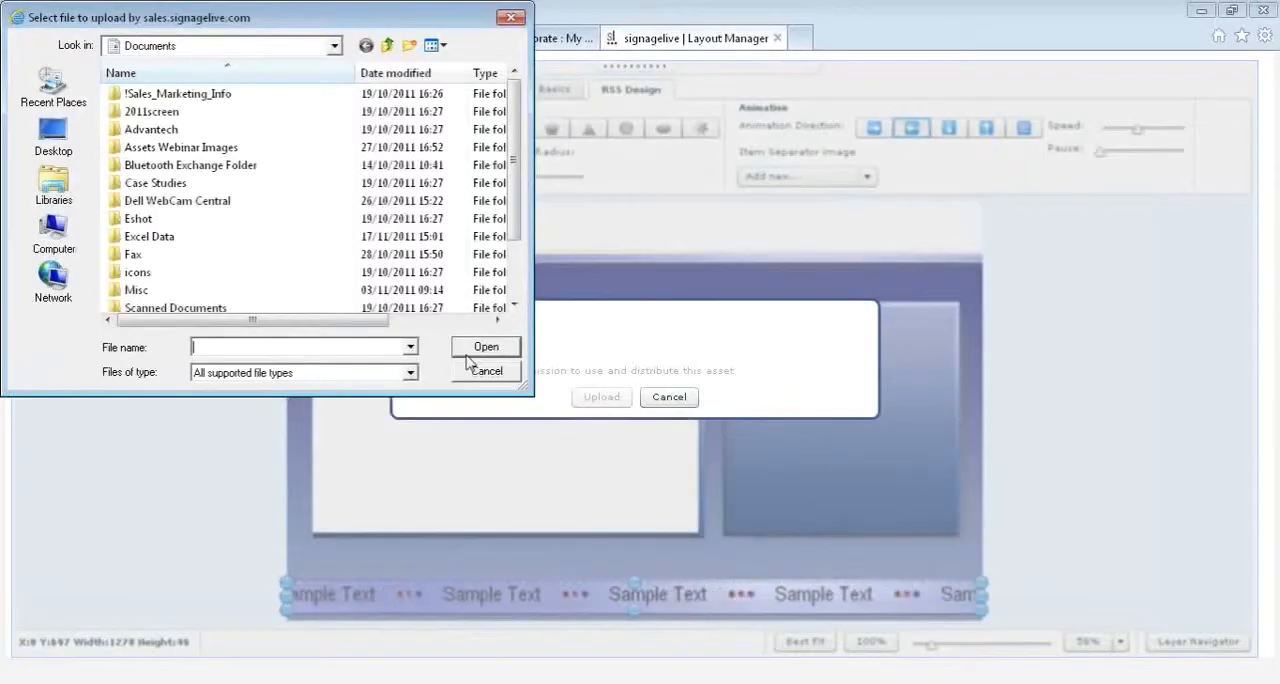
pyautogui.click(512, 17)
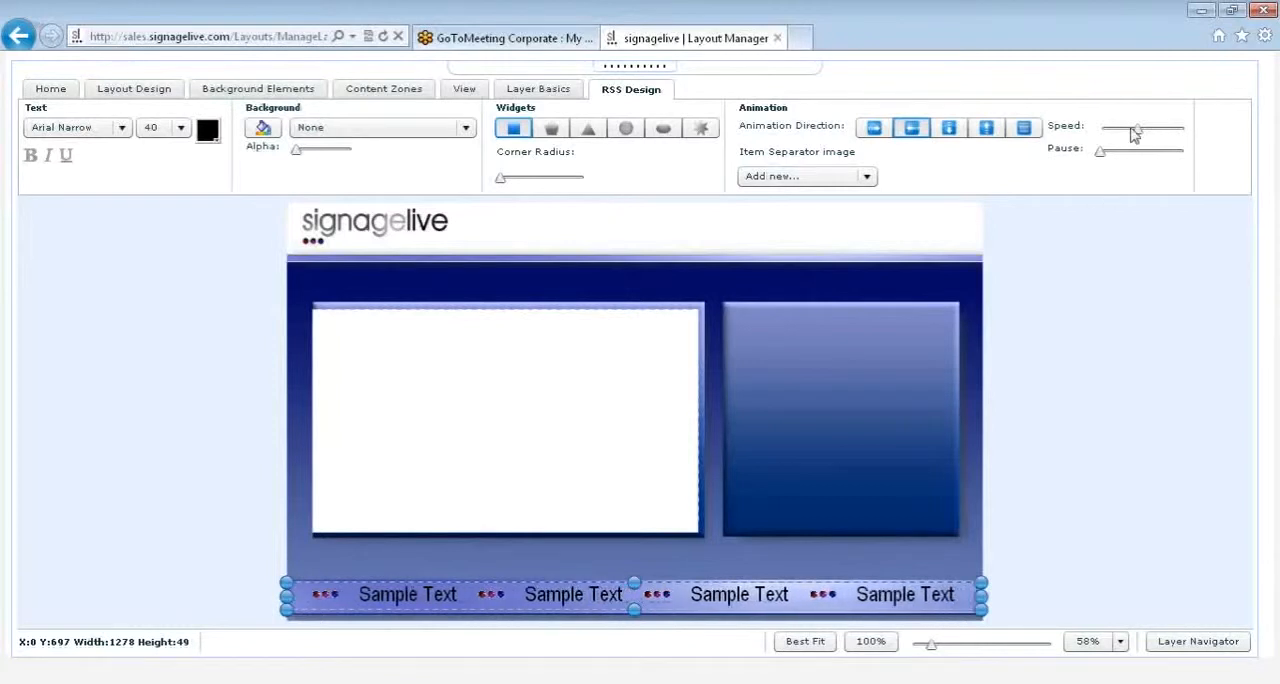
# Step: Lower the RSS ticker's animation speed and give it a short pause
pyautogui.moveTo(1137, 130); pyautogui.dragTo(1148, 131)
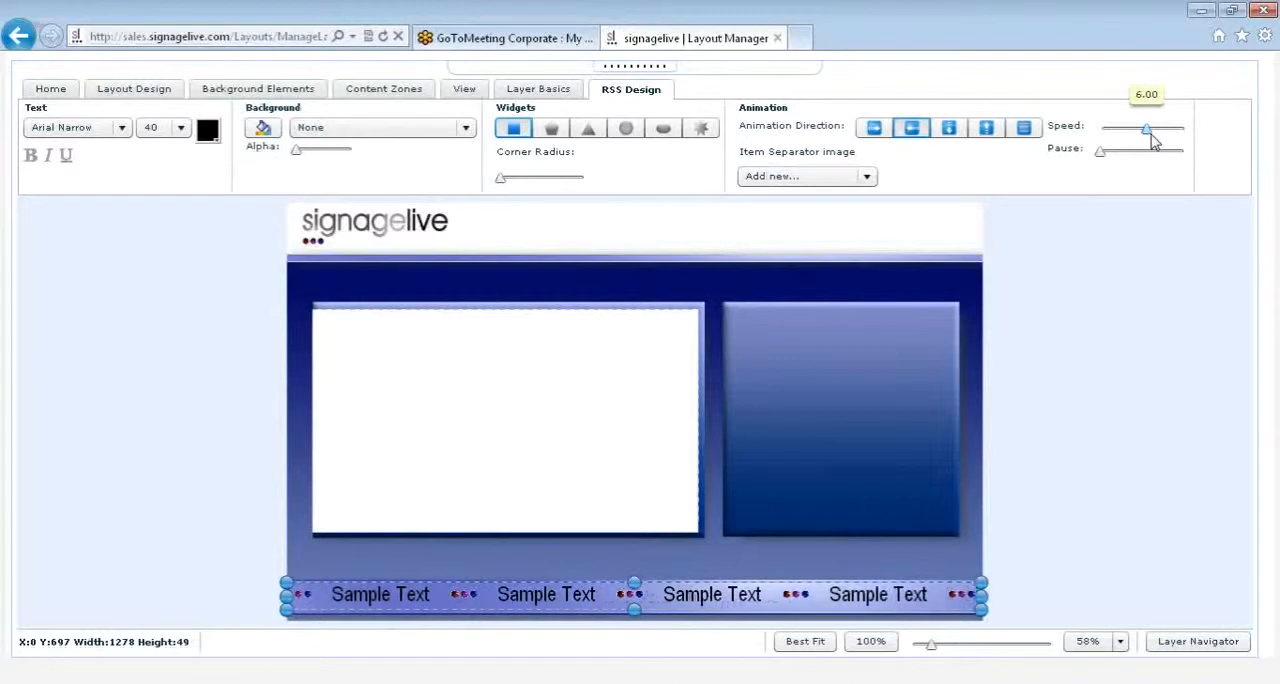
pyautogui.click(1150, 150)
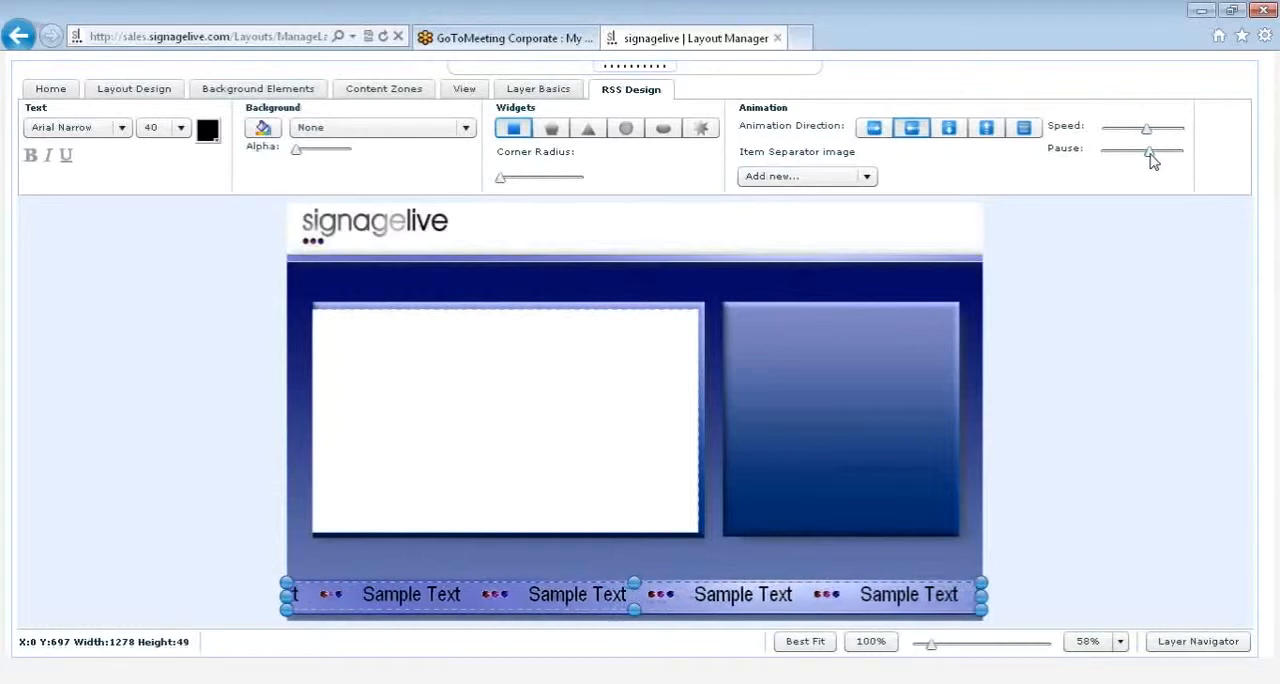
pyautogui.moveTo(1150, 153); pyautogui.dragTo(1132, 153)
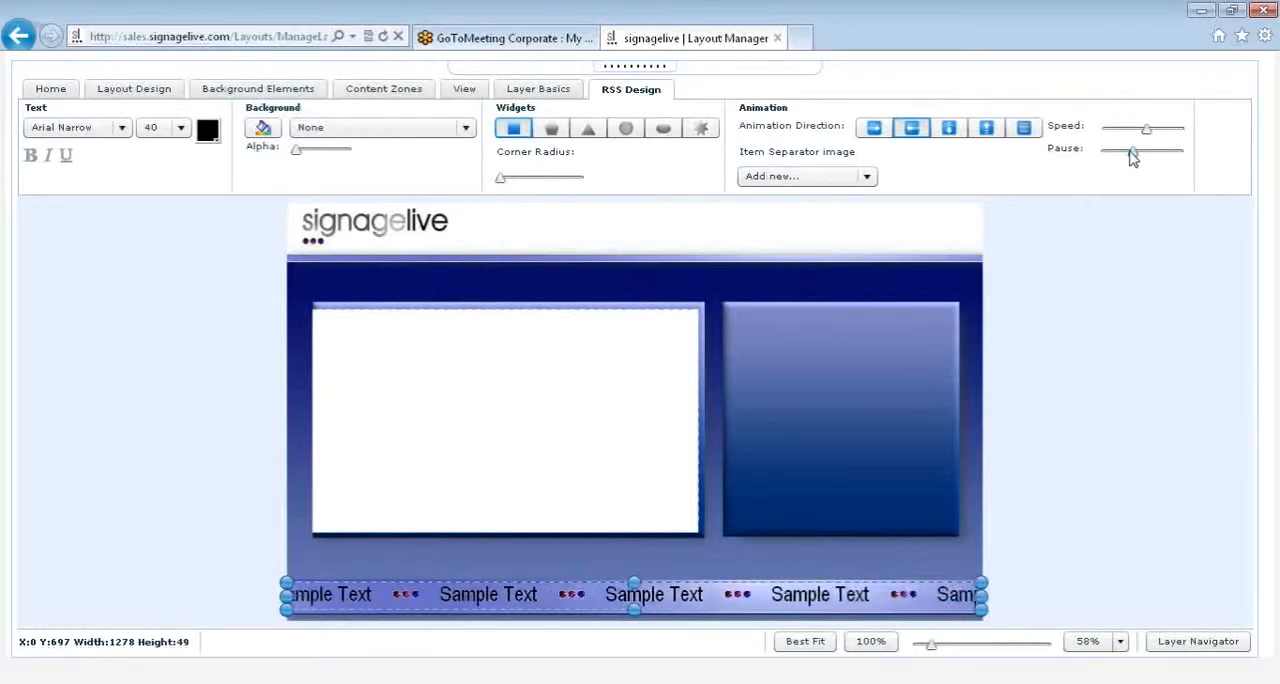
pyautogui.moveTo(1145, 133); pyautogui.dragTo(1116, 157)
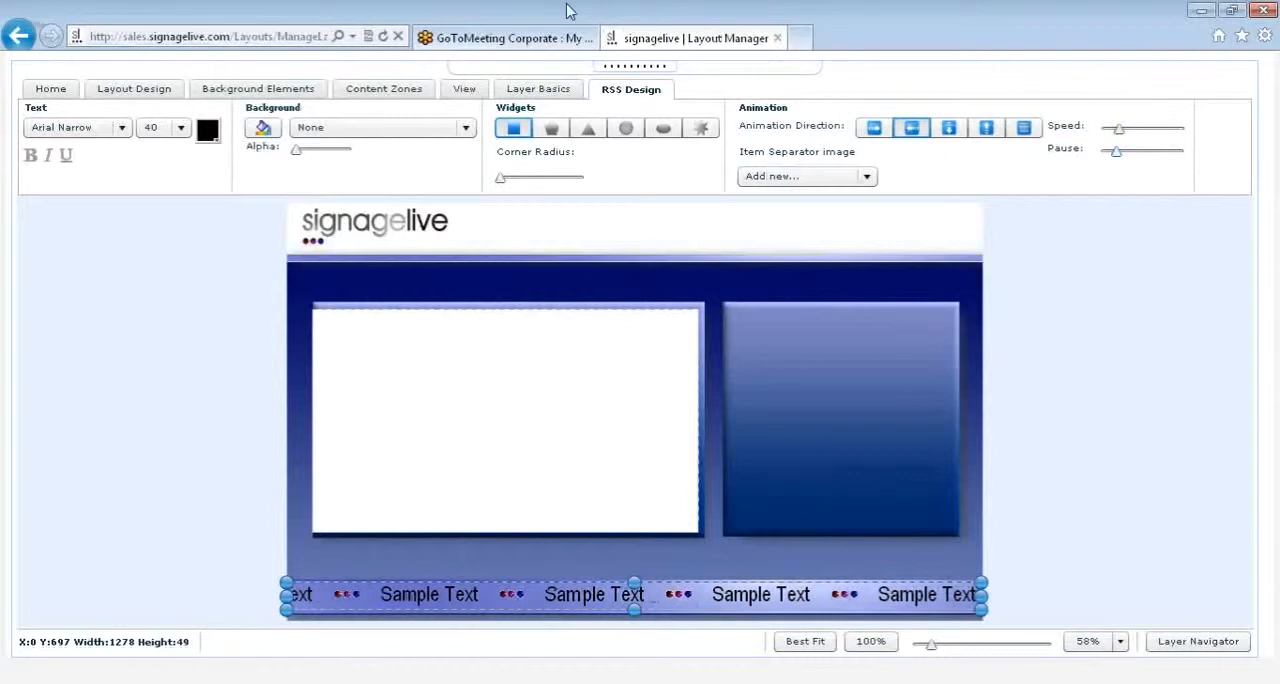
# Step: Add a static text zone across the upper part of the smaller blue panel, about 388 by 101 at X 831, Y 204
pyautogui.click(383, 89)
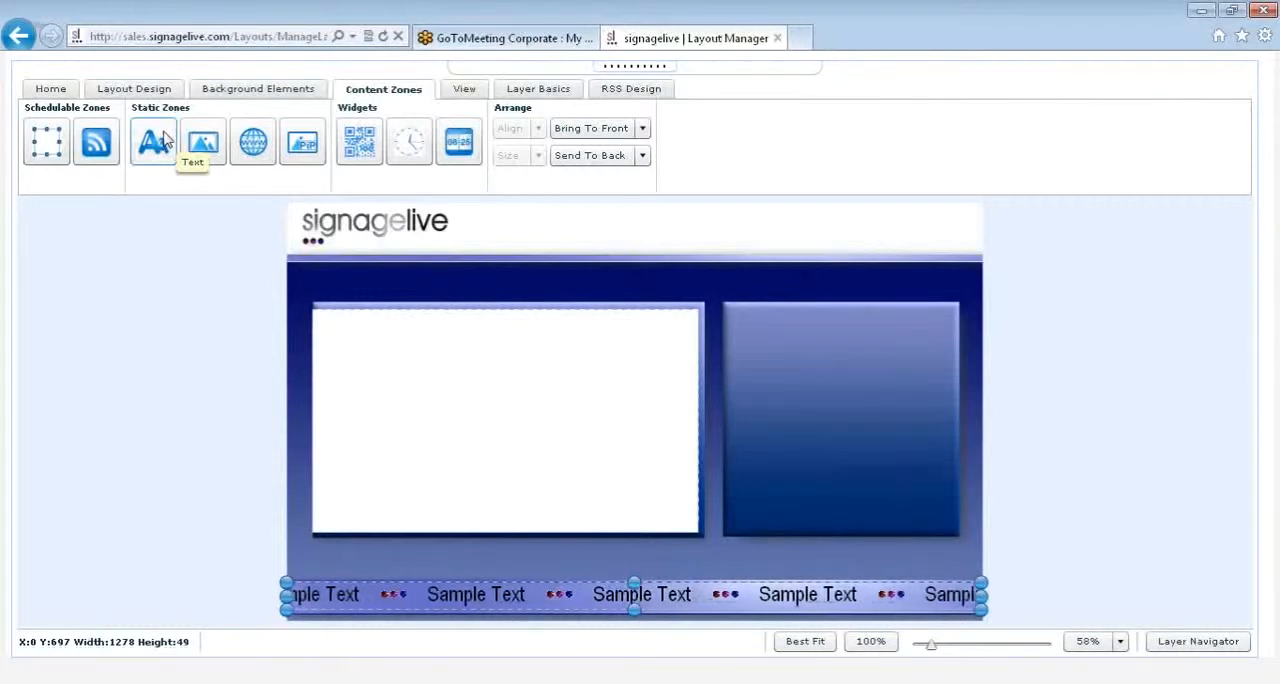
pyautogui.moveTo(165, 138); pyautogui.dragTo(779, 350)
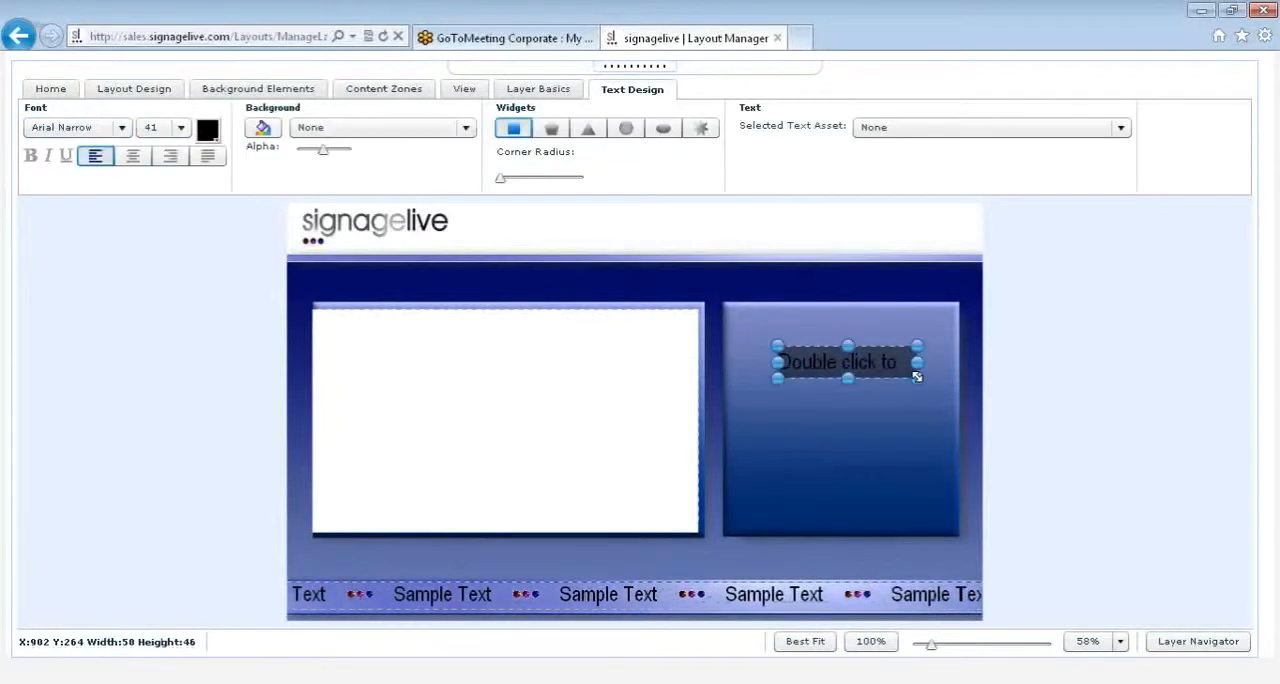
pyautogui.moveTo(917, 377); pyautogui.dragTo(949, 400)
pyautogui.moveTo(931, 384)
pyautogui.mouseDown()
pyautogui.moveTo(907, 380)
pyautogui.moveTo(892, 352)
pyautogui.moveTo(950, 369)
pyautogui.mouseUp()
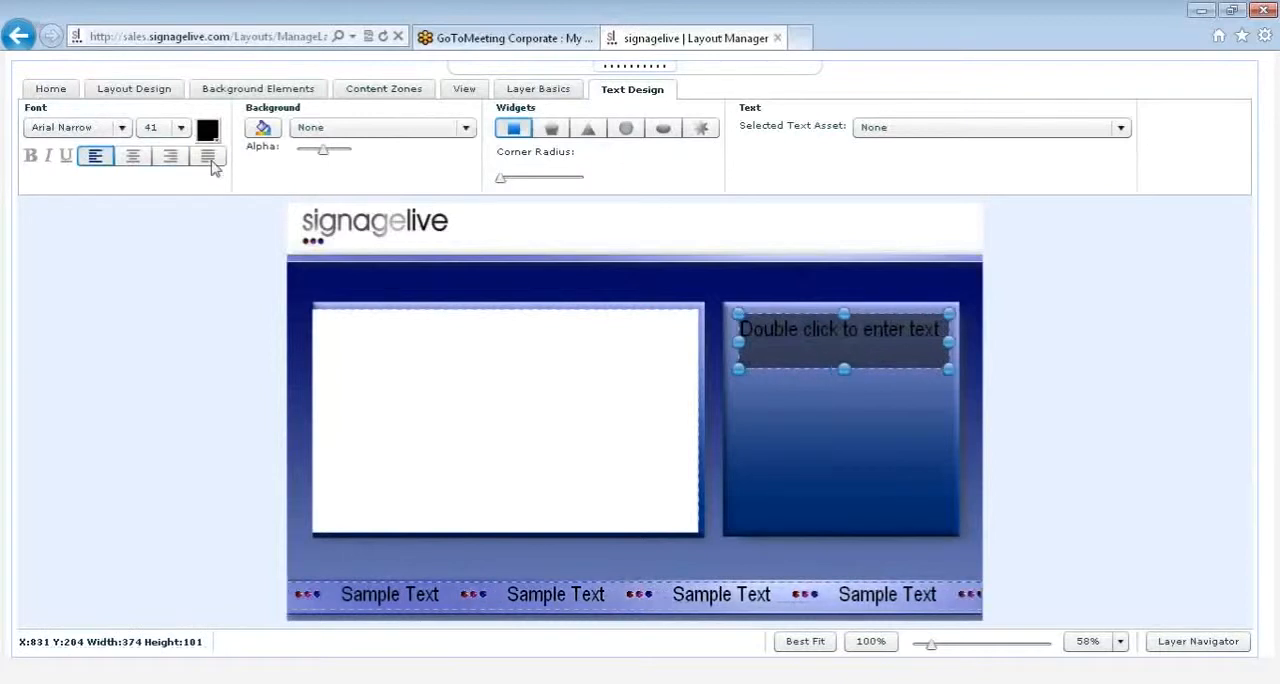
# Step: Set the text zone's font size to 40 and its text colour to white (FFFFFF)
pyautogui.click(103, 128)
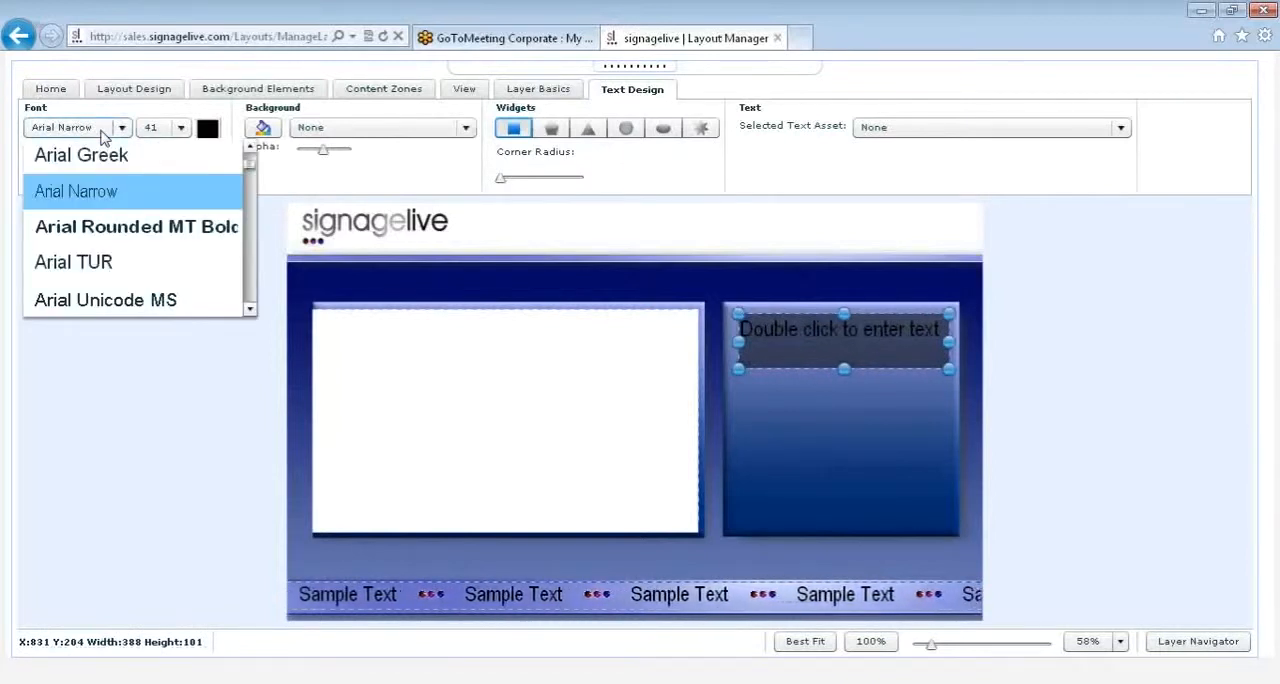
pyautogui.click(101, 131)
pyautogui.click(180, 131)
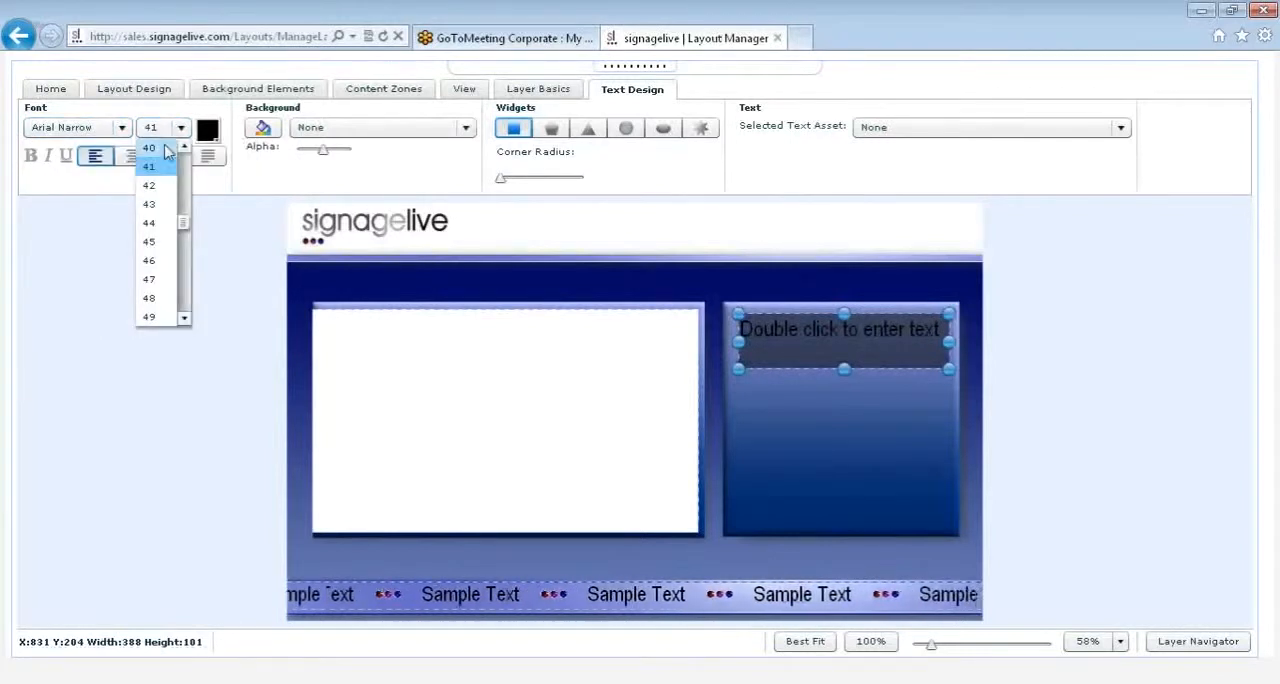
pyautogui.click(149, 147)
pyautogui.click(207, 130)
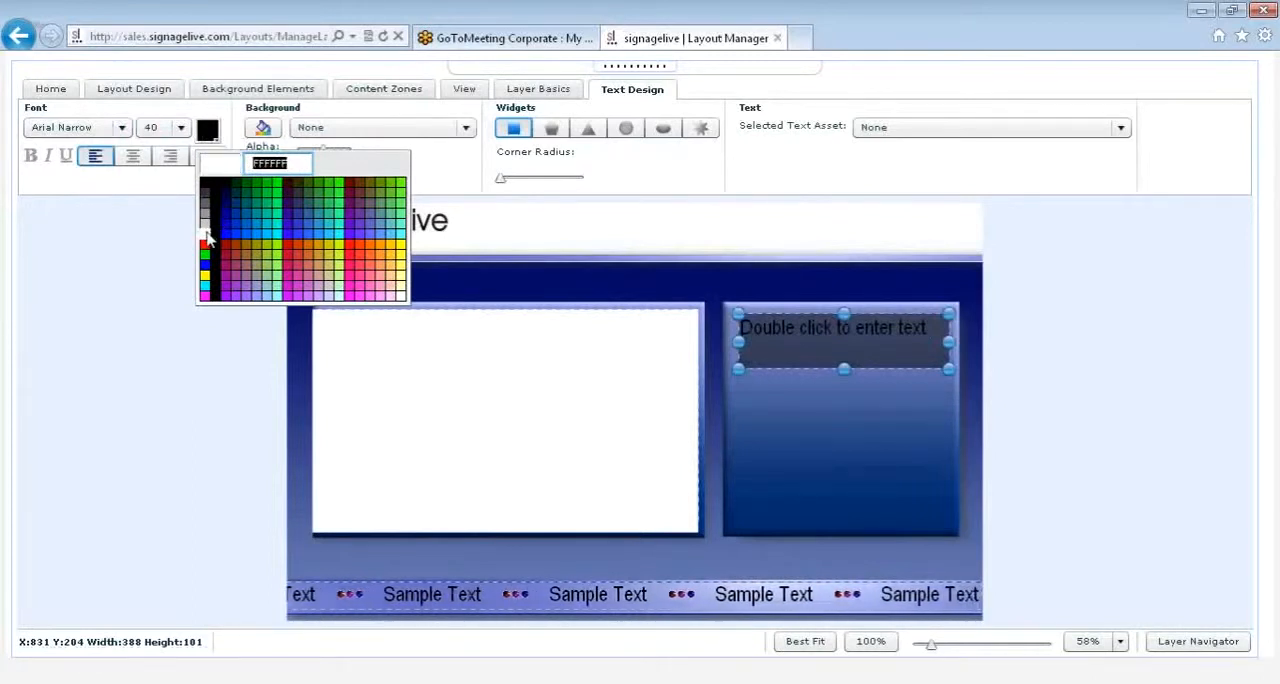
pyautogui.click(206, 237)
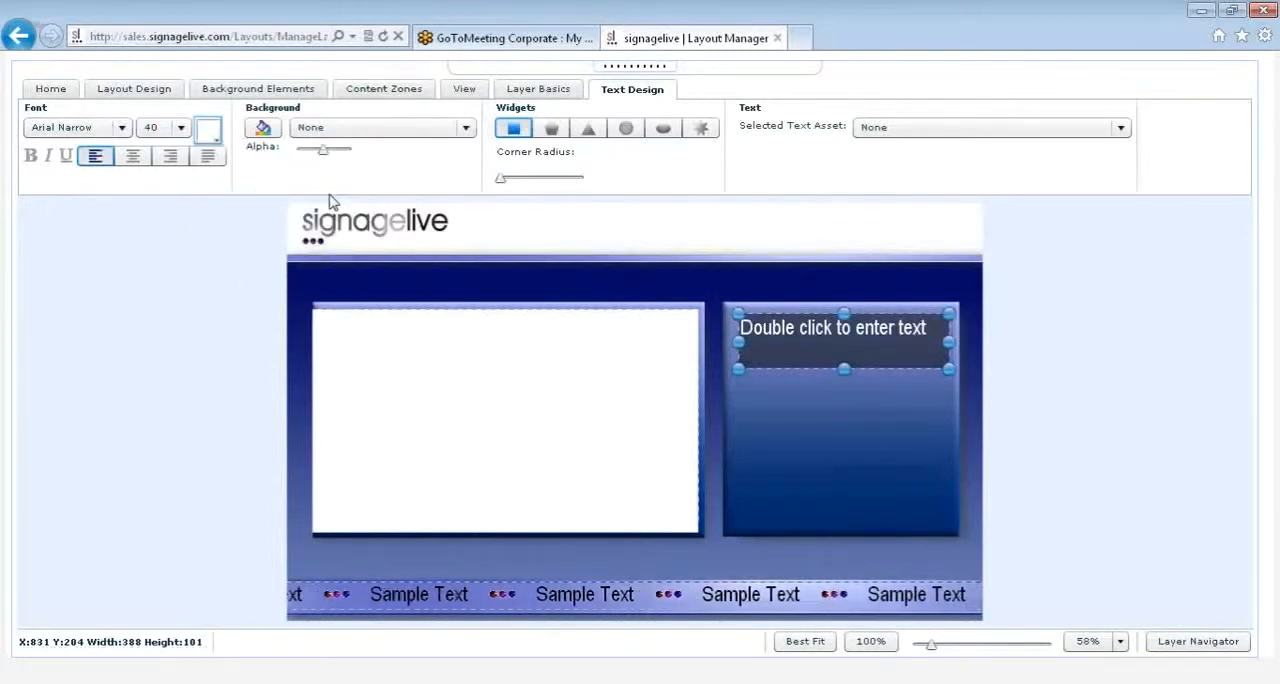
# Step: Set the text zone's background alpha to 0 and enter the text "Welcome" in it
pyautogui.click(273, 137)
pyautogui.click(653, 342)
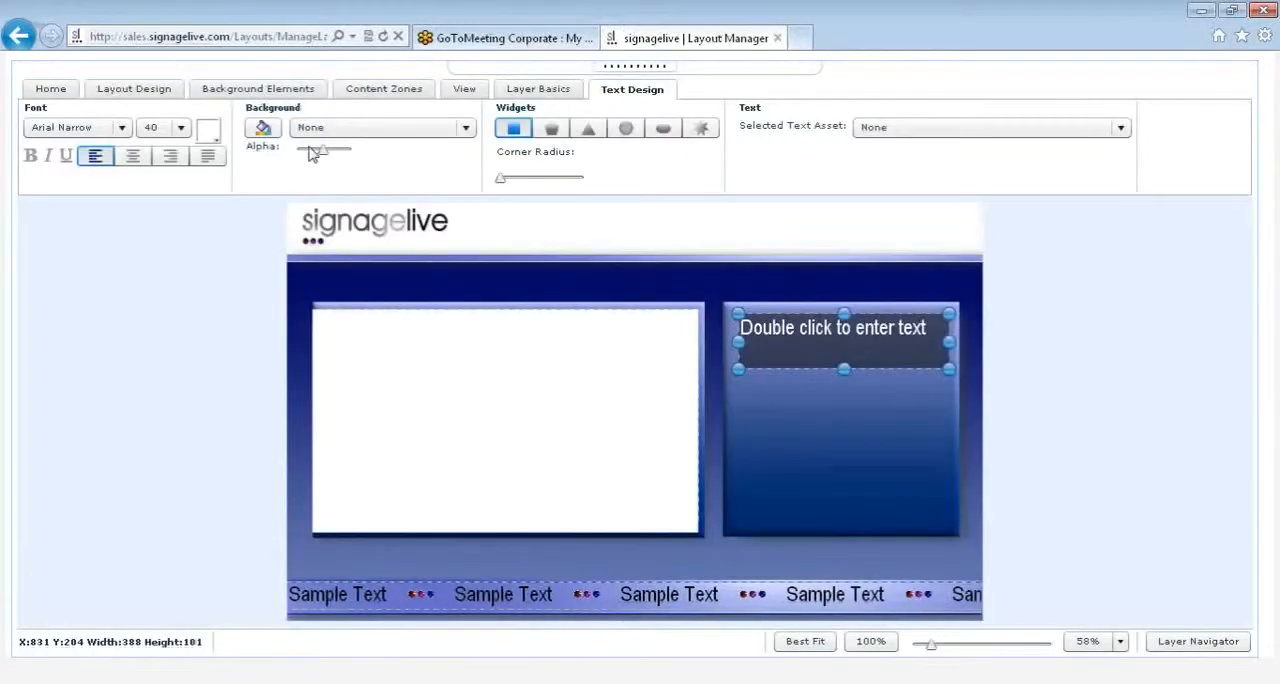
pyautogui.moveTo(322, 158); pyautogui.dragTo(297, 158)
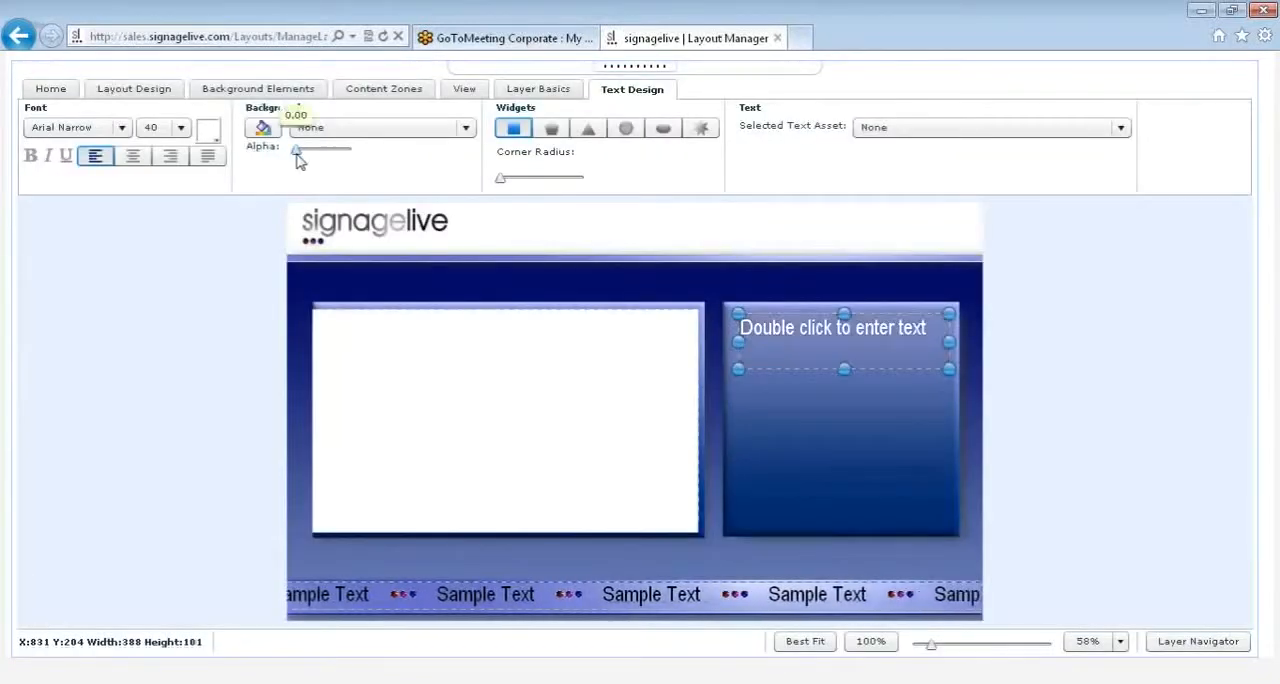
pyautogui.doubleClick(840, 337)
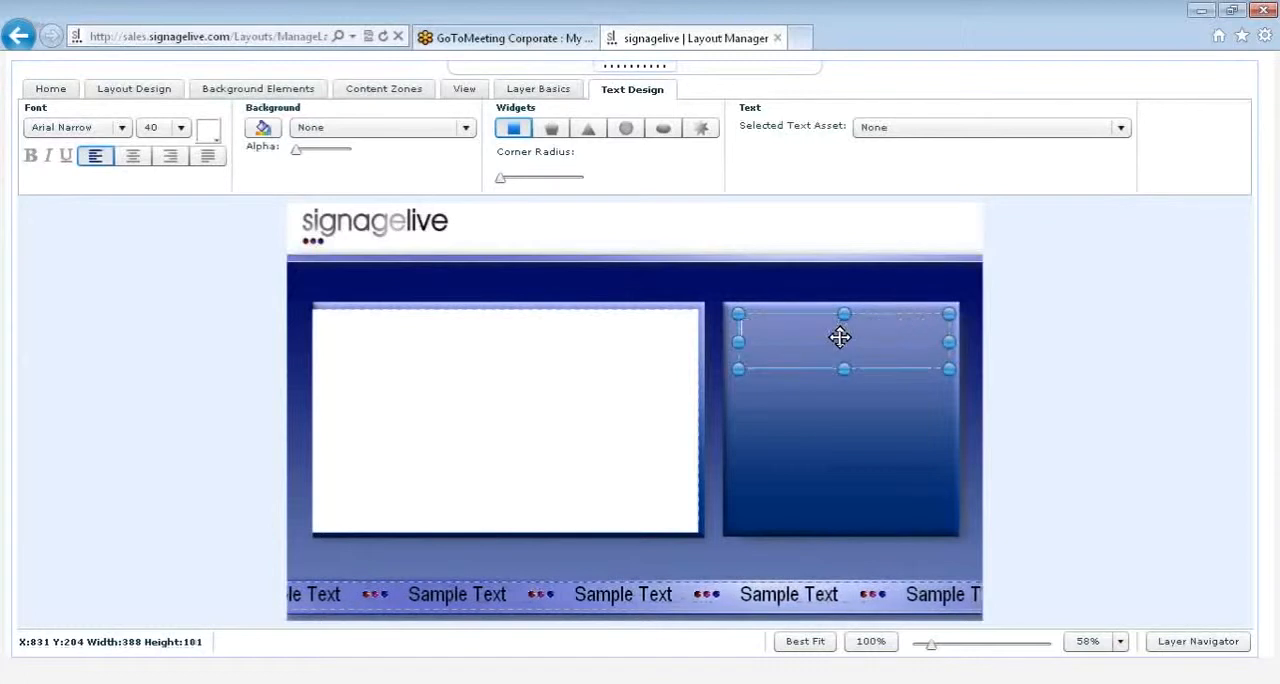
pyautogui.write('Wel')
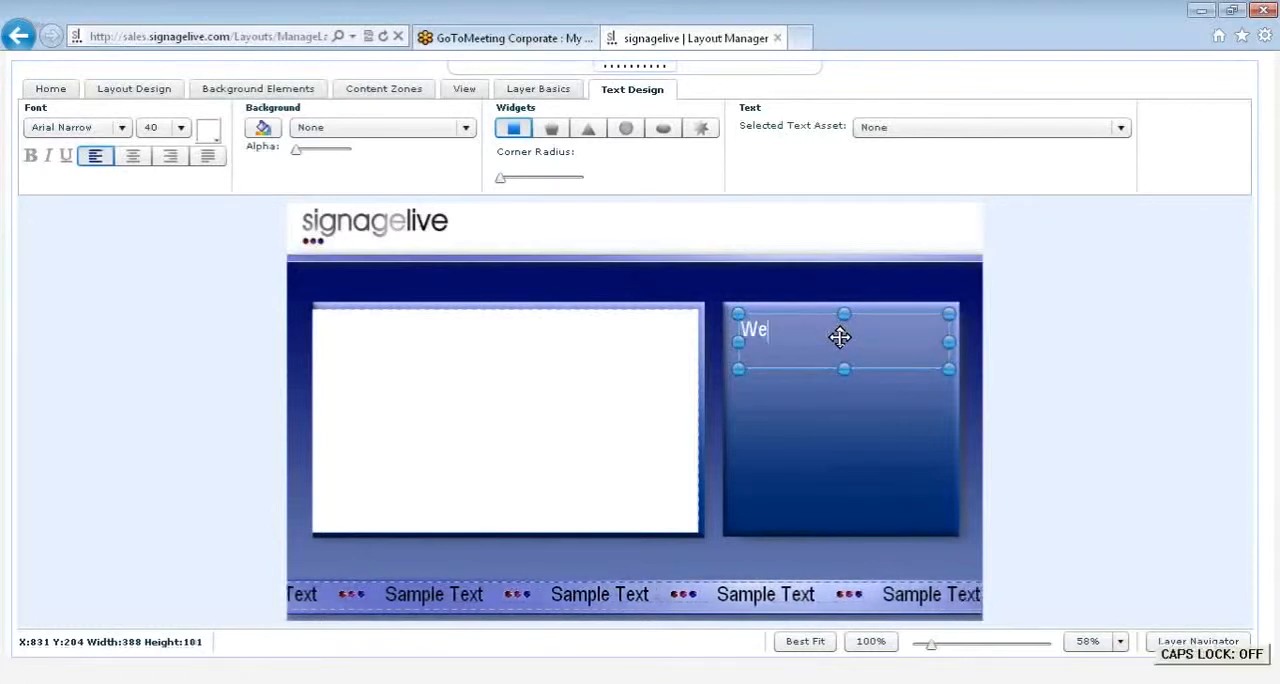
pyautogui.write('come')
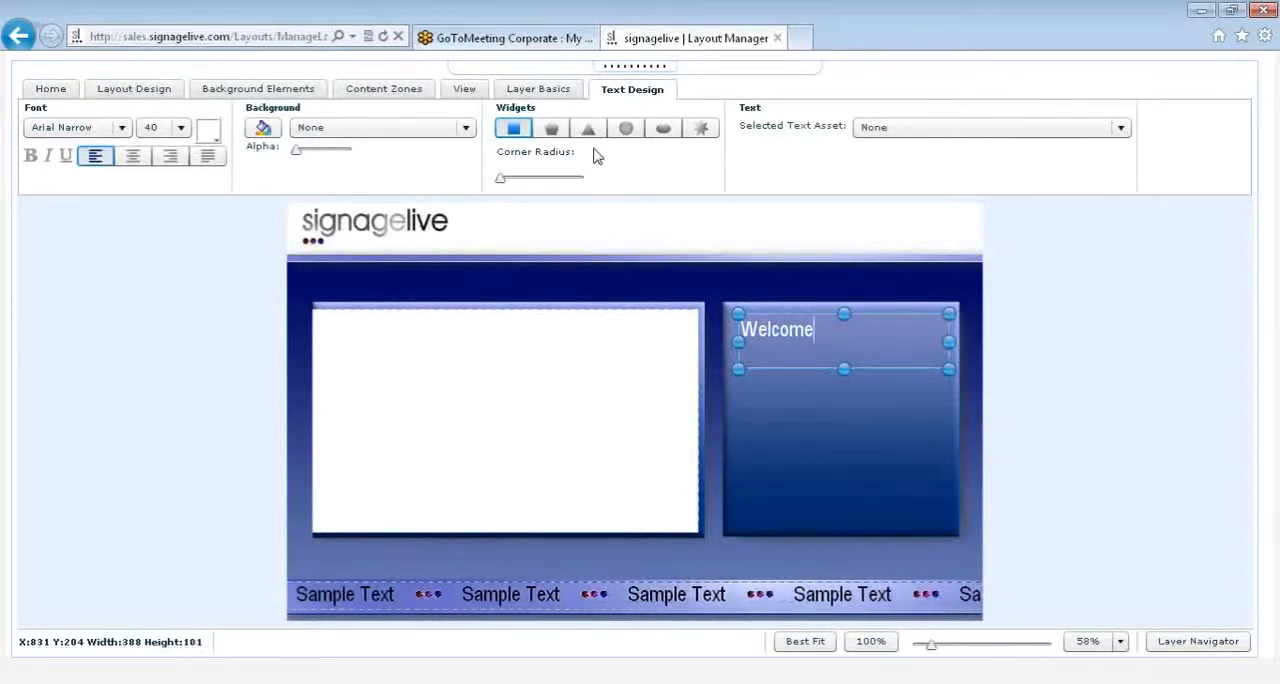
# Step: Start adding a new text asset for the Welcome zone and cancel the upload without choosing a file
pyautogui.click(885, 128)
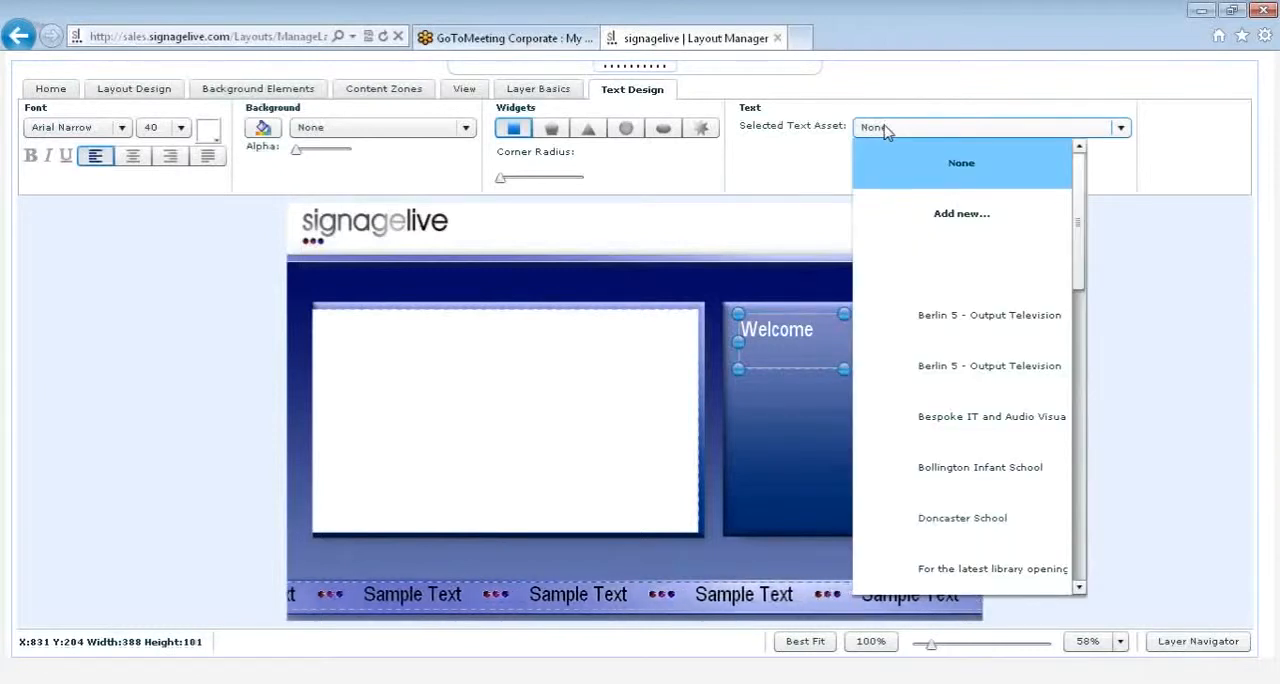
pyautogui.moveTo(1077, 200)
pyautogui.mouseDown()
pyautogui.moveTo(1082, 262)
pyautogui.moveTo(1077, 200)
pyautogui.mouseUp()
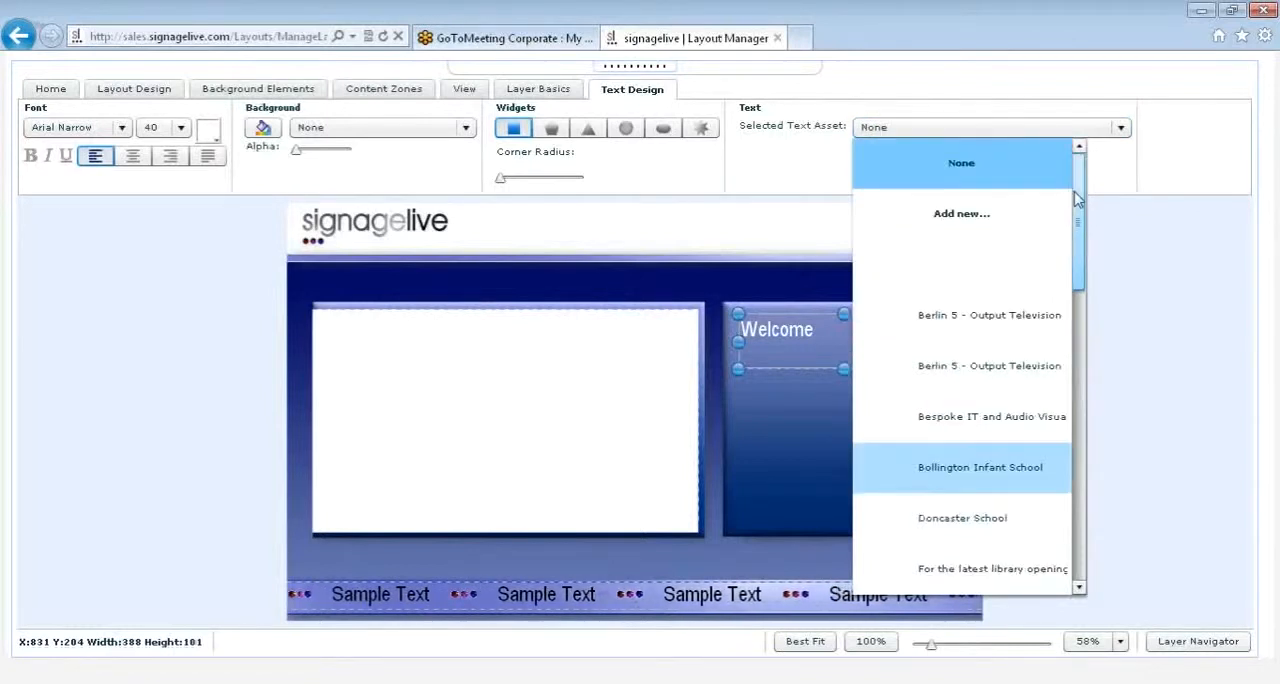
pyautogui.click(985, 224)
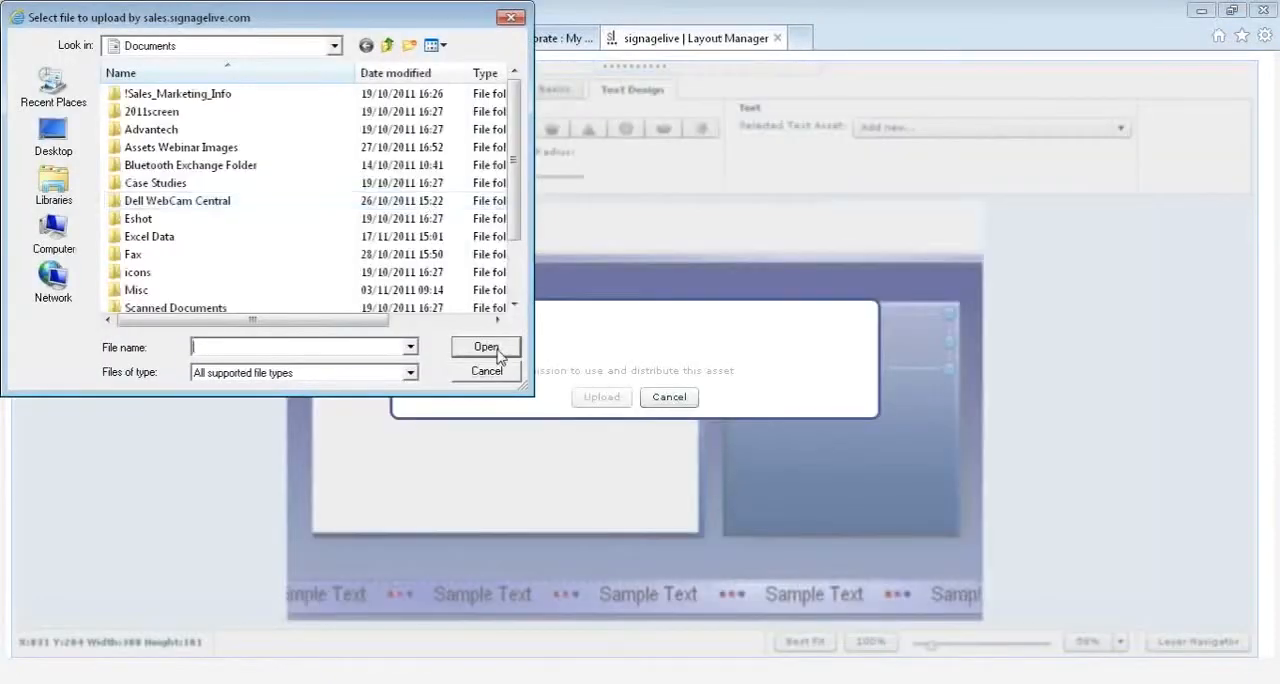
pyautogui.click(501, 370)
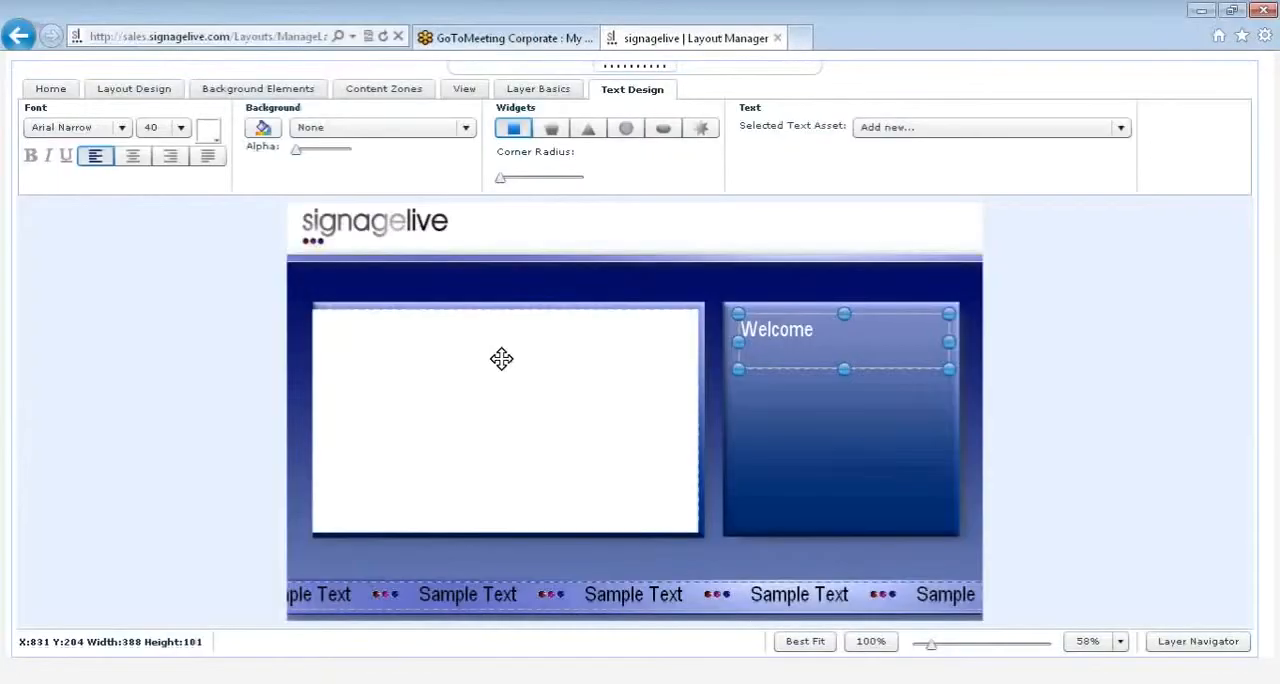
# Step: Add a static image zone below the Welcome text, about 290 by 210 at X 907, Y 369
pyautogui.click(822, 417)
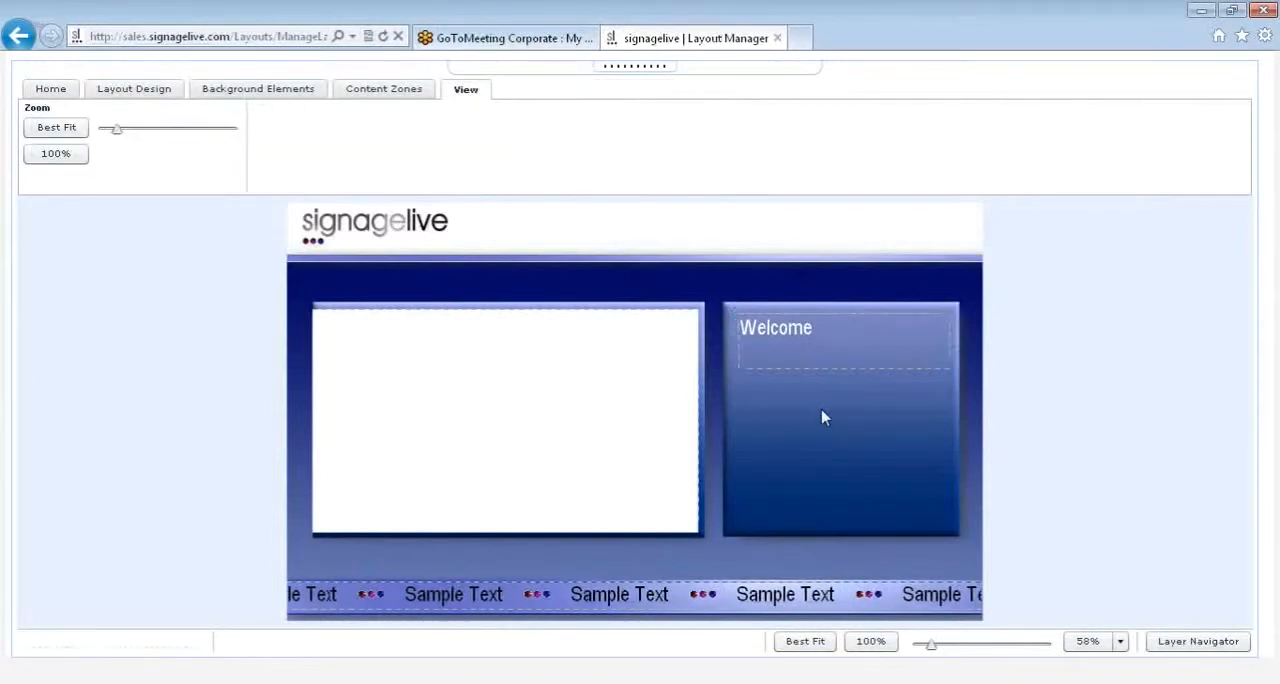
pyautogui.click(403, 91)
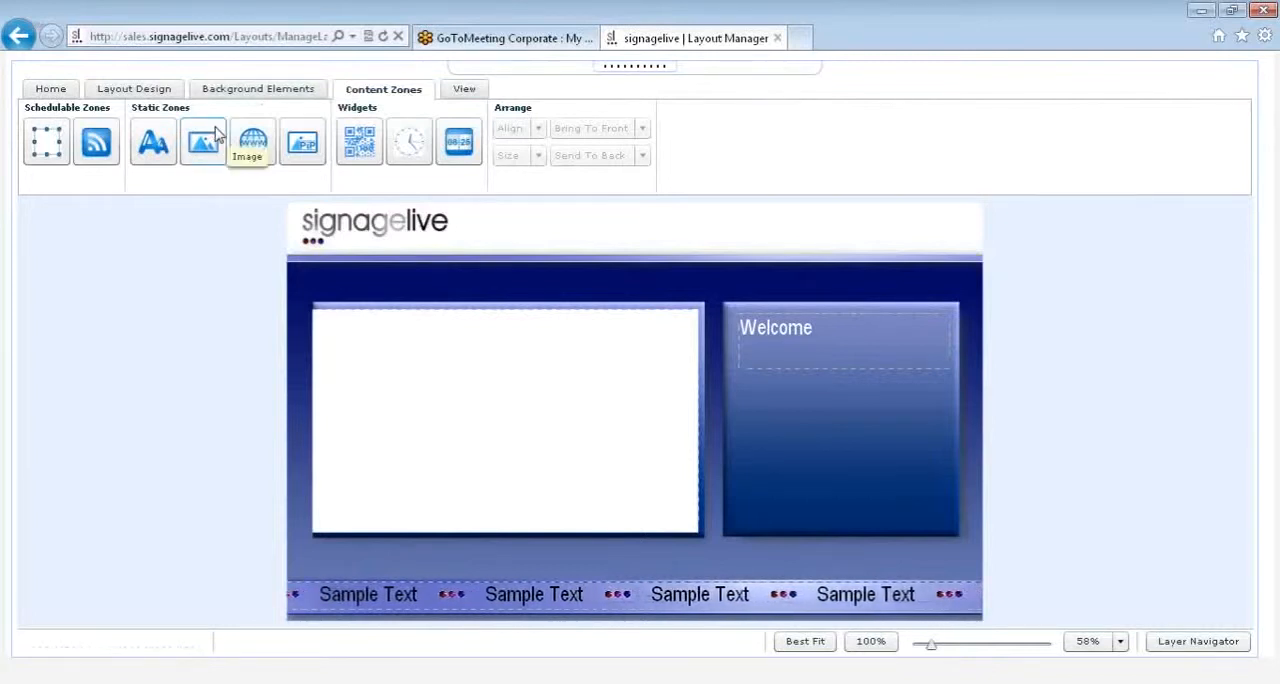
pyautogui.moveTo(217, 135); pyautogui.dragTo(810, 412)
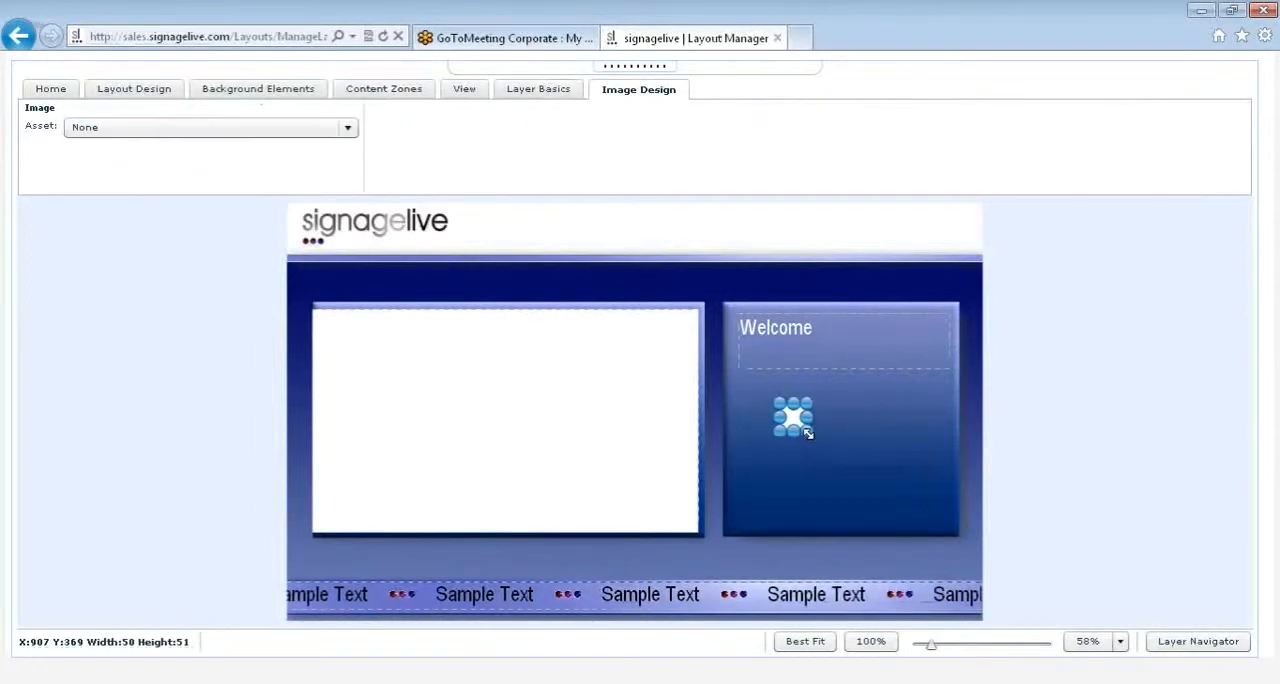
pyautogui.moveTo(808, 433); pyautogui.dragTo(937, 518)
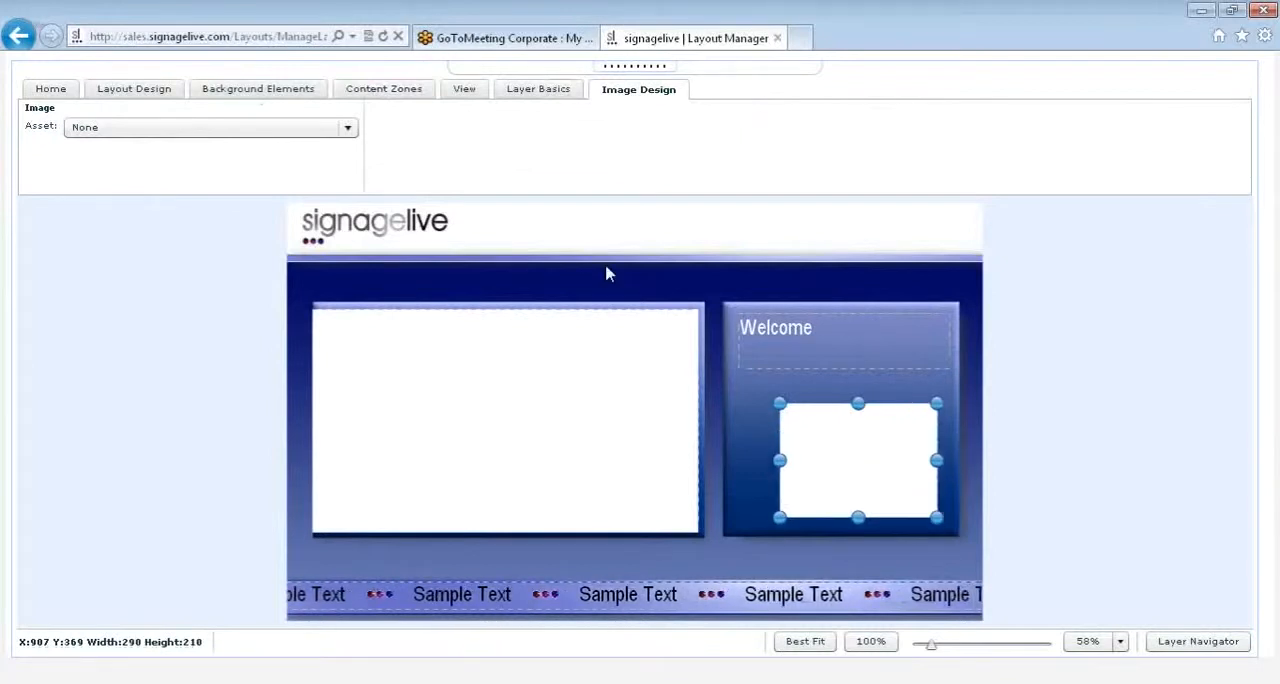
# Step: Assign the image asset 006 @ GJP.JPG to the image zone and move the zone to about X 889, Y 336
pyautogui.click(292, 134)
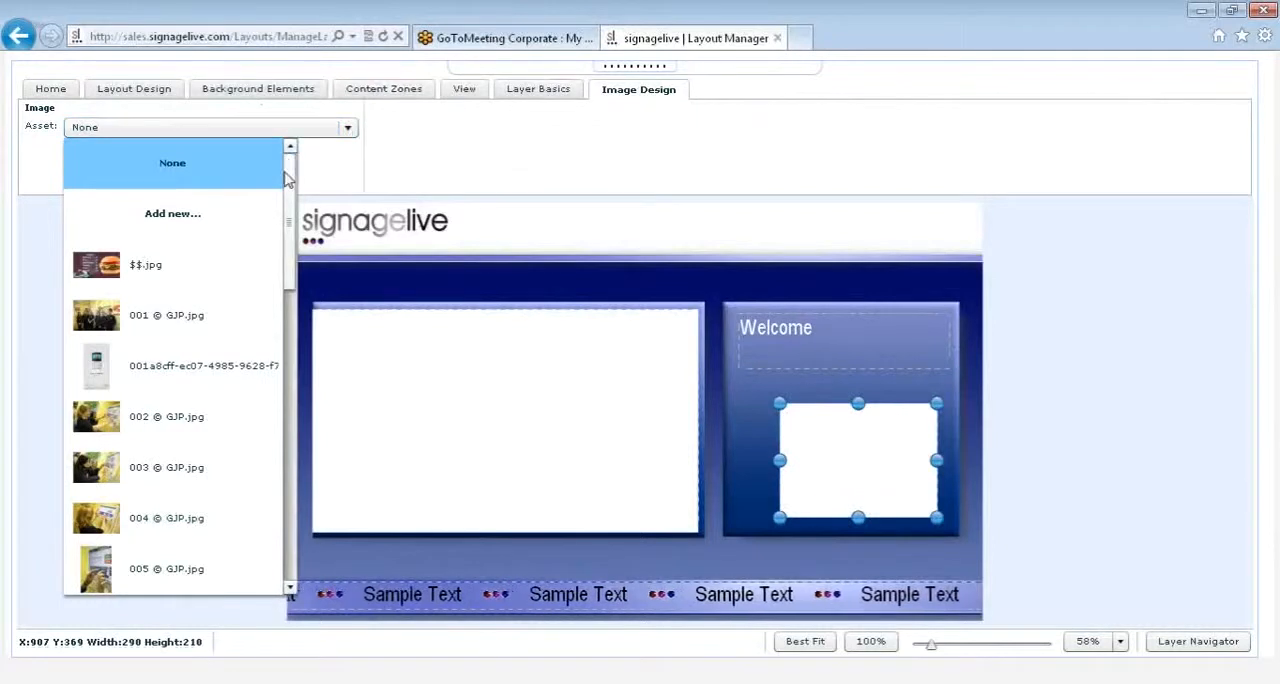
pyautogui.moveTo(292, 190); pyautogui.dragTo(283, 331)
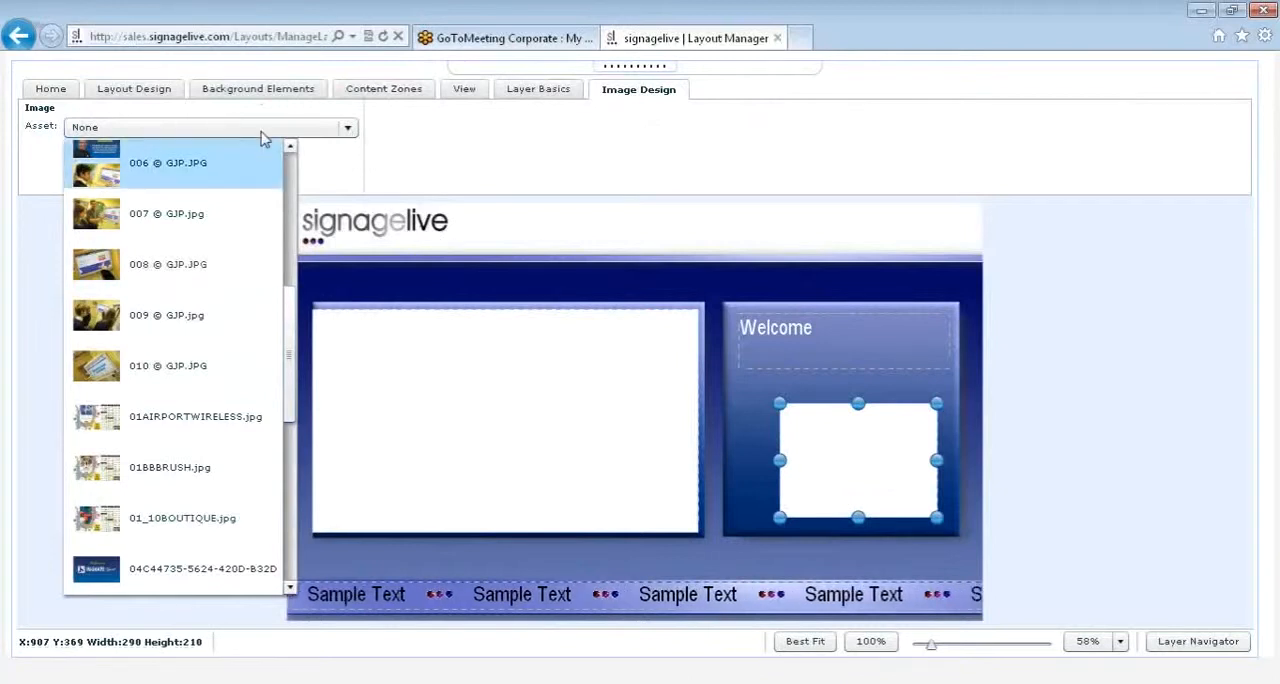
pyautogui.click(267, 160)
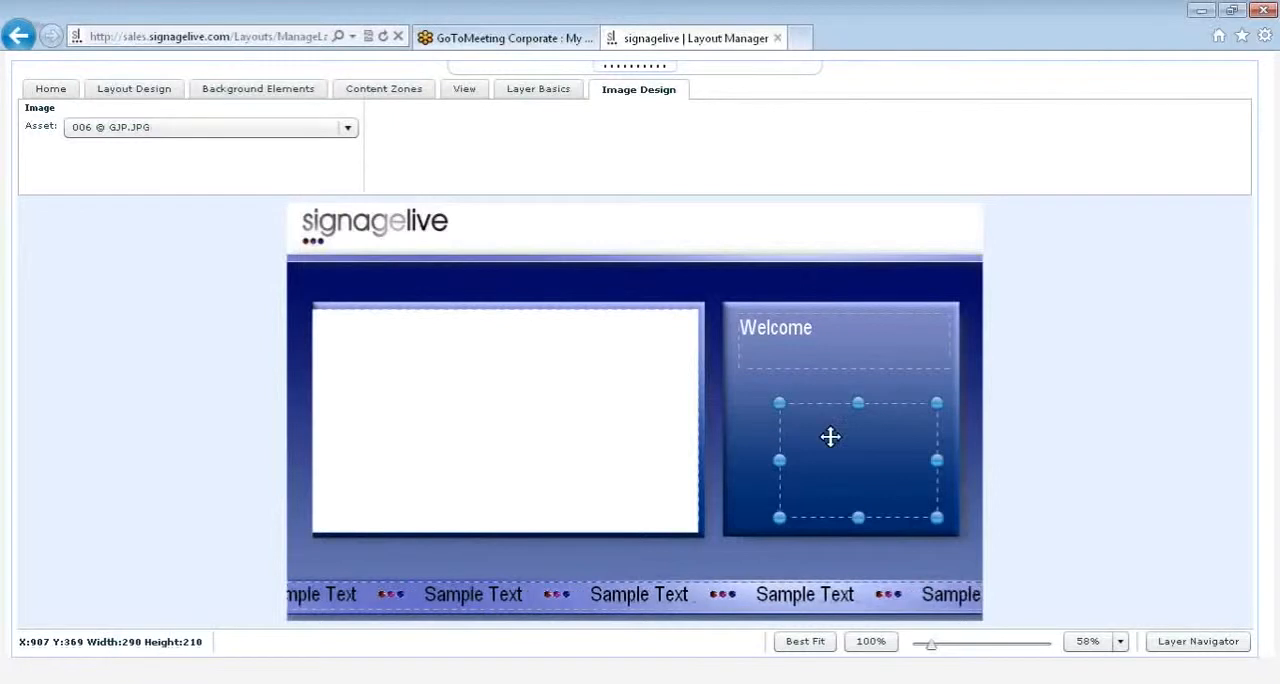
pyautogui.moveTo(822, 430); pyautogui.dragTo(813, 412)
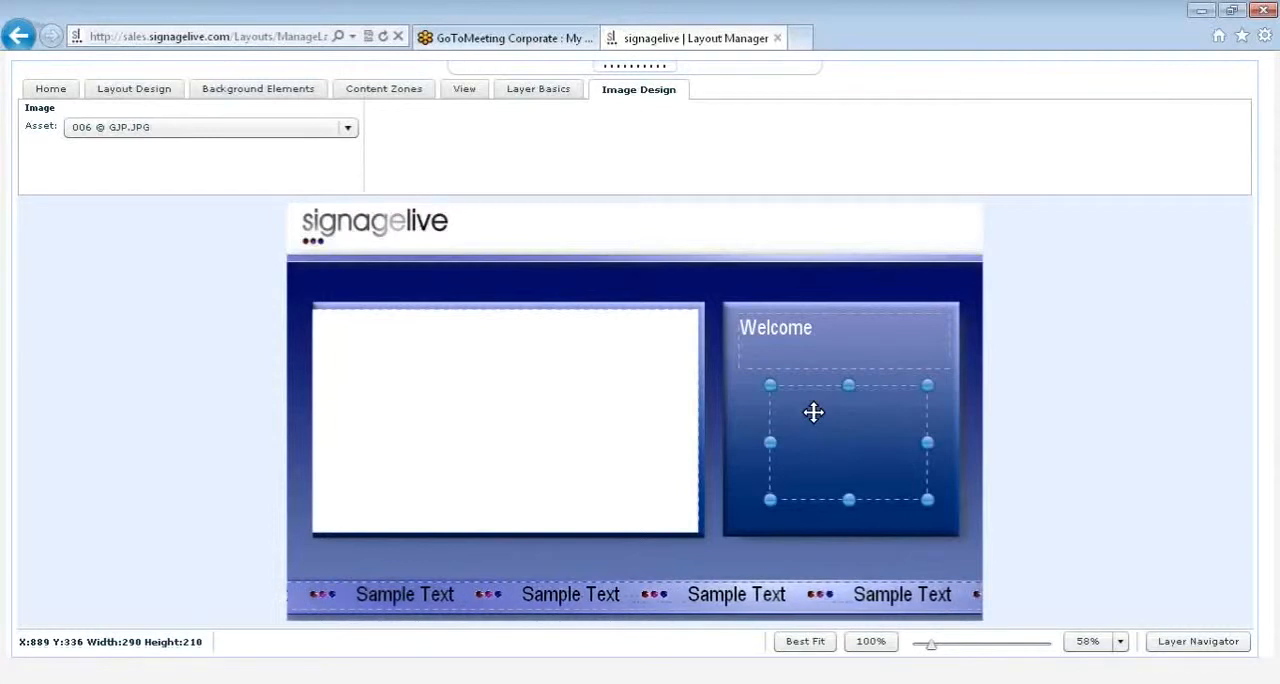
# Step: Delete the image zone and add a static web page zone in its place, about 328 by 240 at X 843, Y 332
pyautogui.click(814, 420)
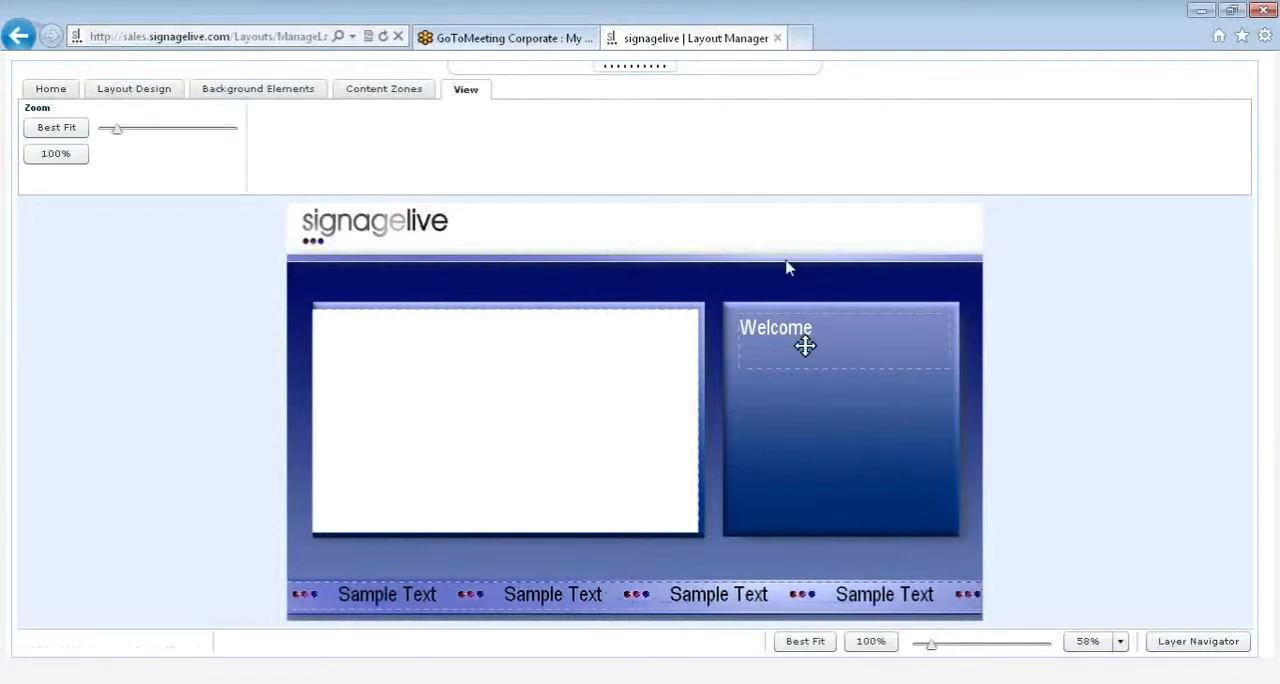
pyautogui.click(352, 98)
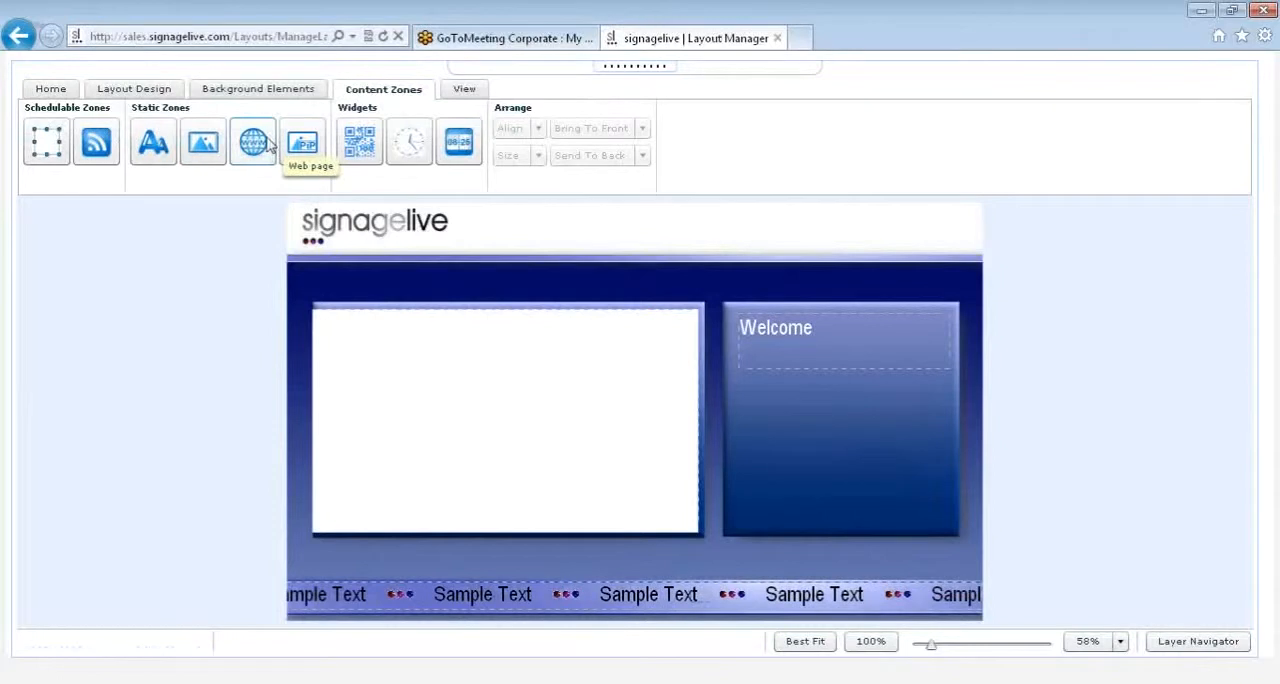
pyautogui.moveTo(262, 144); pyautogui.dragTo(922, 511)
pyautogui.moveTo(808, 412); pyautogui.dragTo(751, 388)
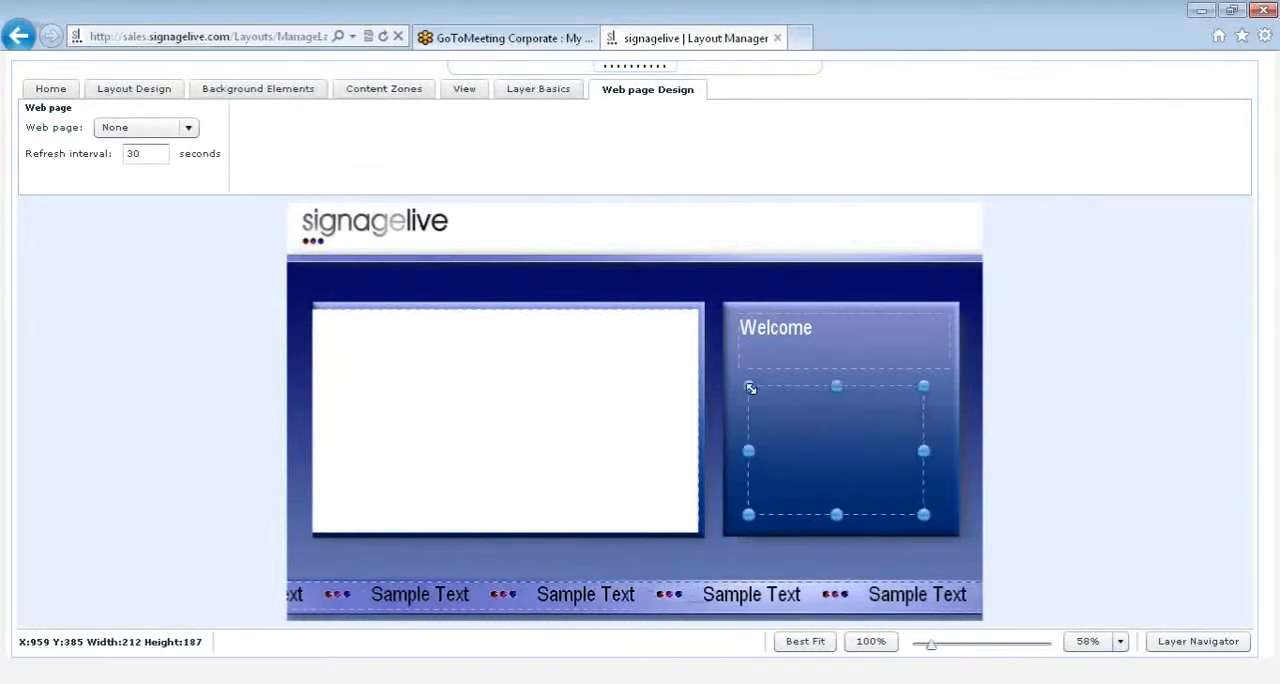
pyautogui.click(188, 128)
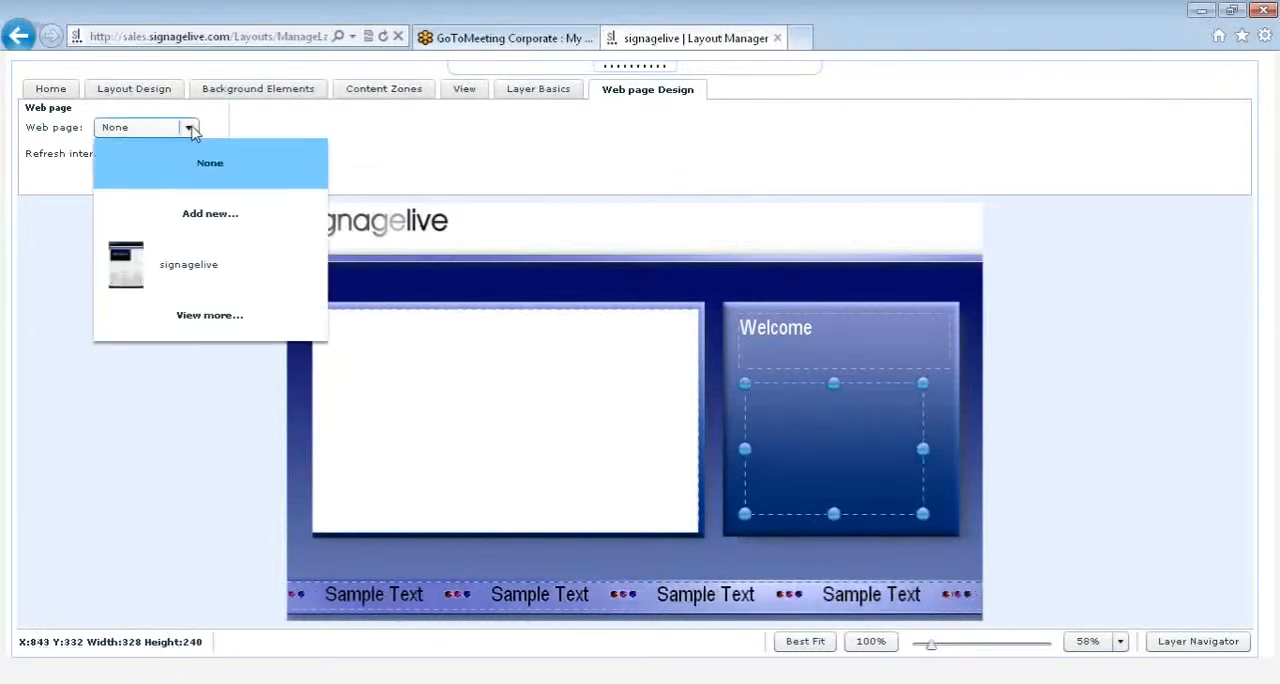
pyautogui.click(200, 216)
pyautogui.click(522, 321)
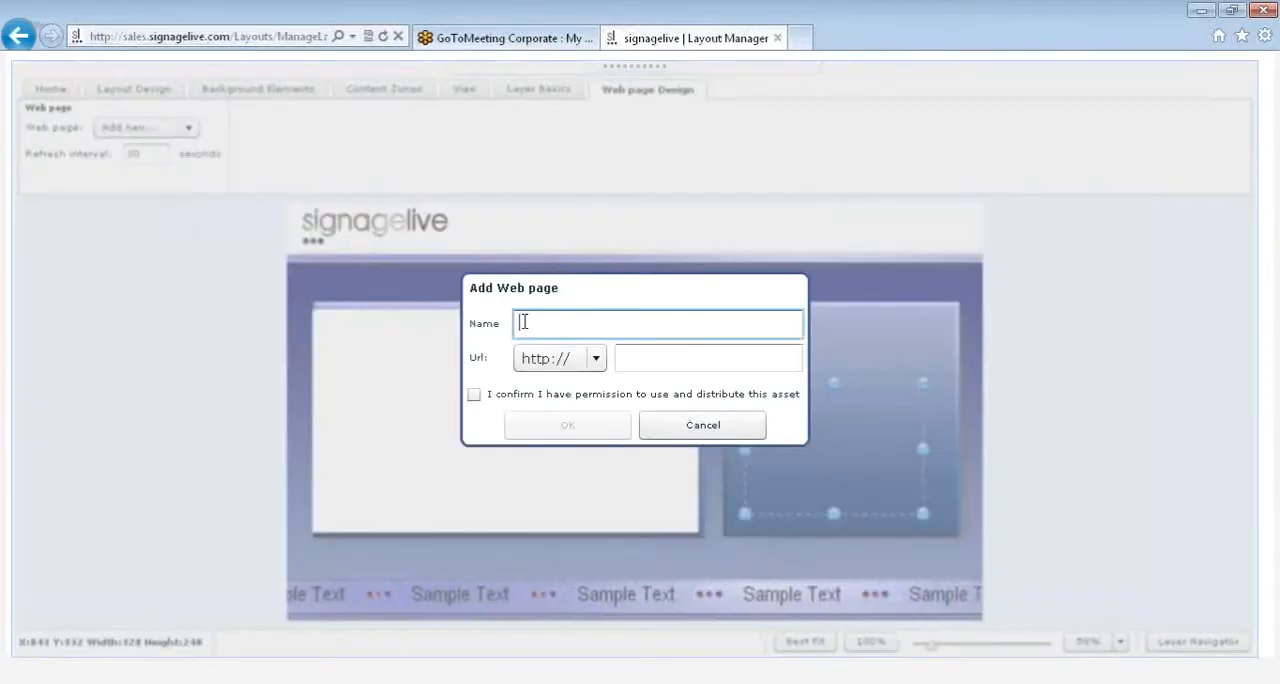
pyautogui.write('abc')
pyautogui.press('Tab')
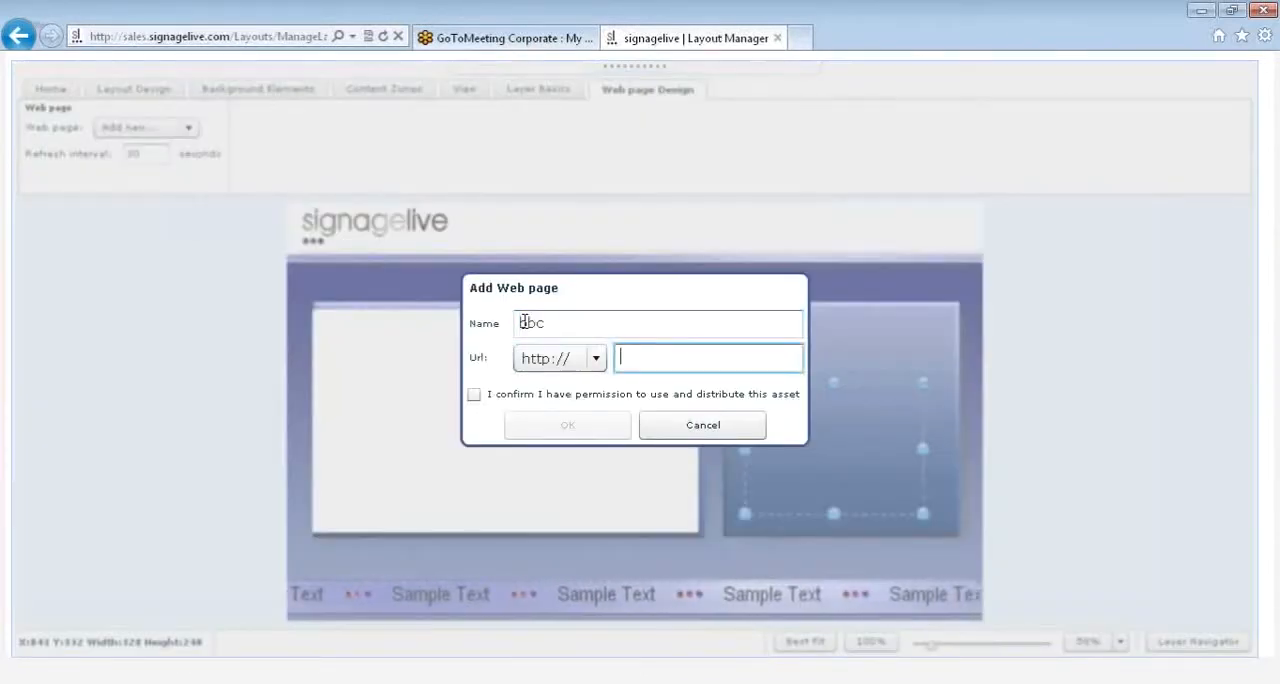
pyautogui.write('bbc.co.uk')
pyautogui.click(474, 396)
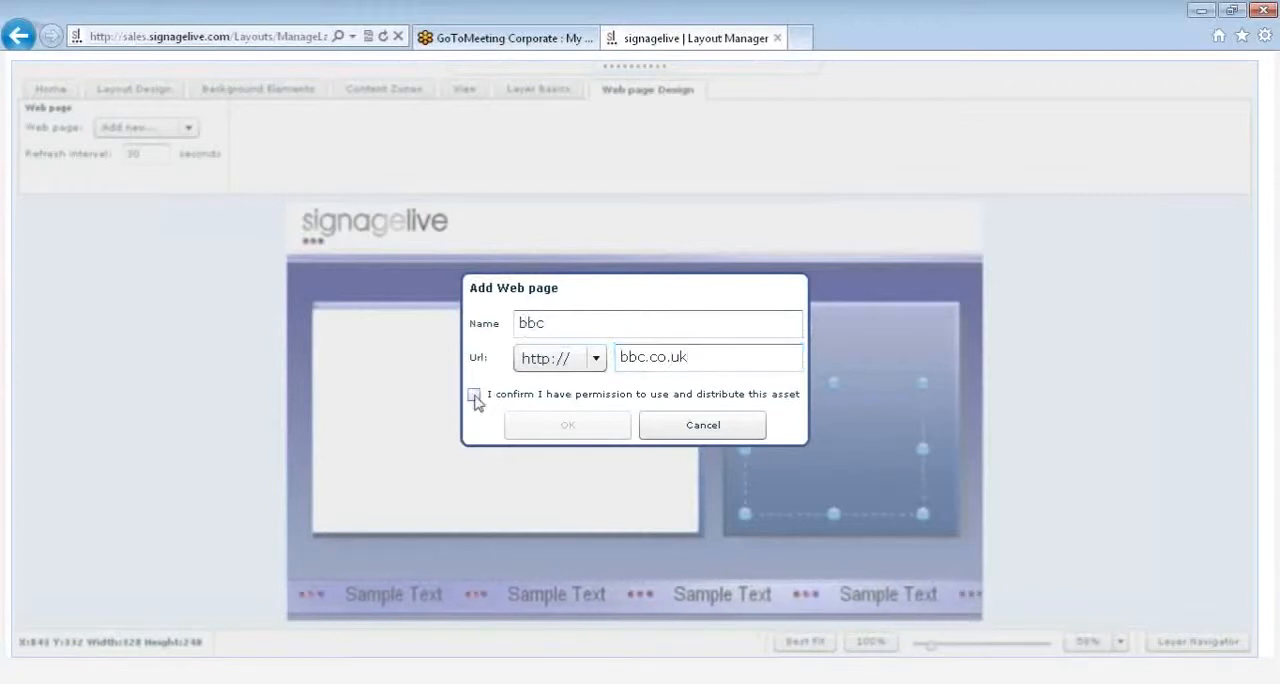
pyautogui.click(474, 395)
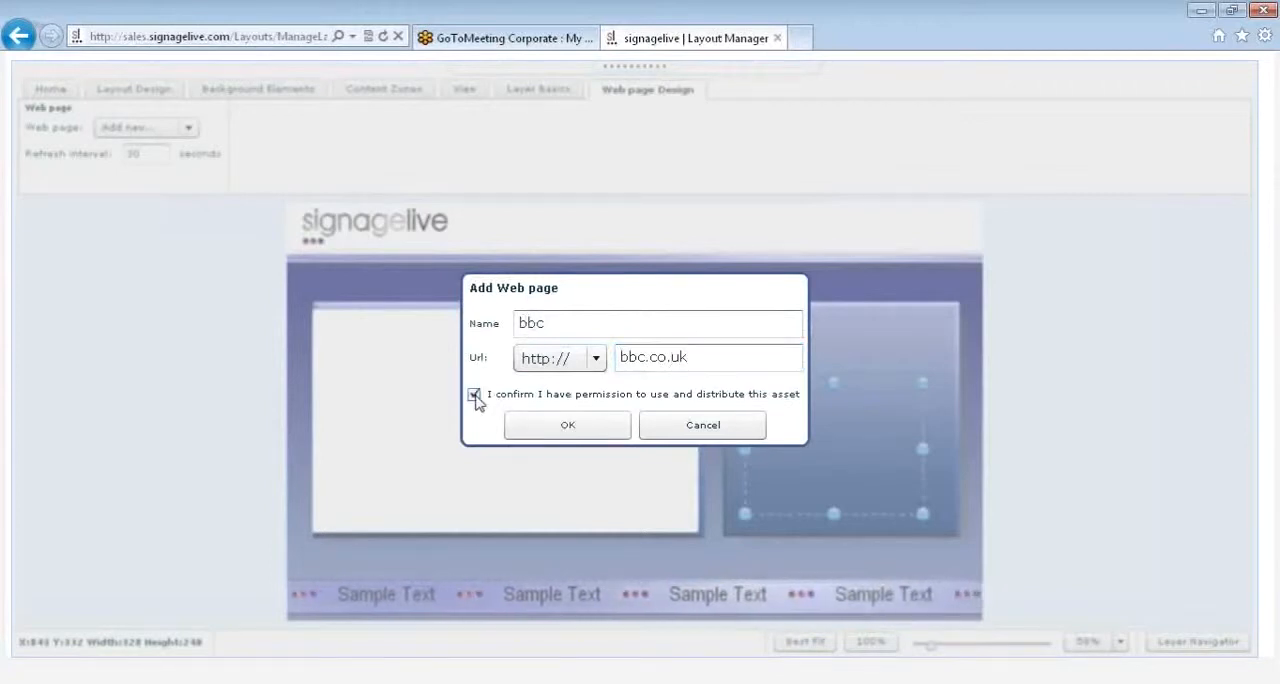
pyautogui.click(542, 428)
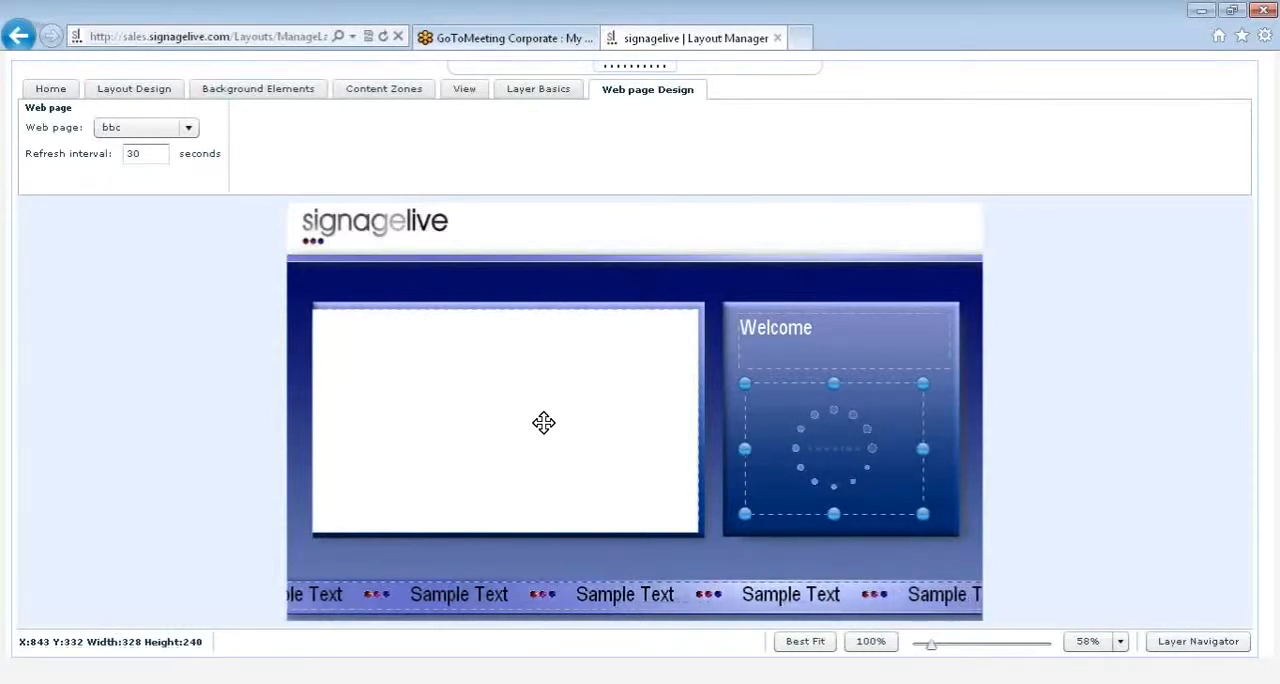
# Step: Set the web page zone's refresh interval to 10 seconds
pyautogui.click(155, 156)
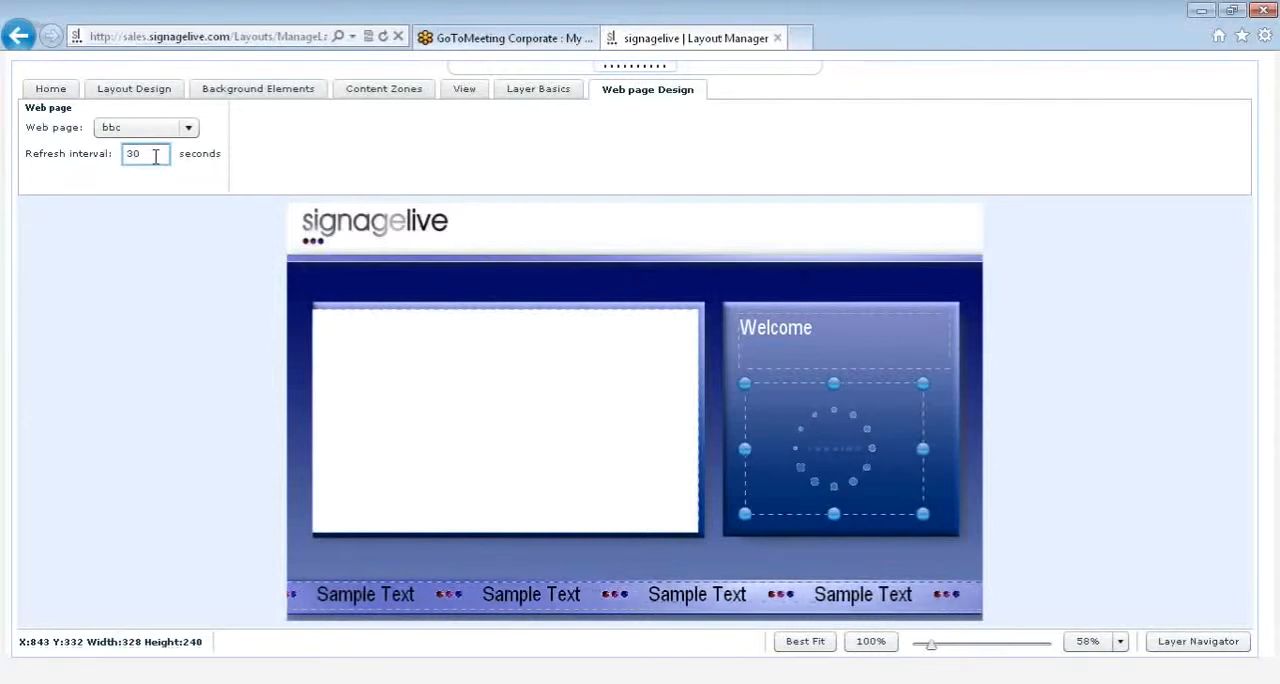
pyautogui.doubleClick(155, 156)
pyautogui.write('10')
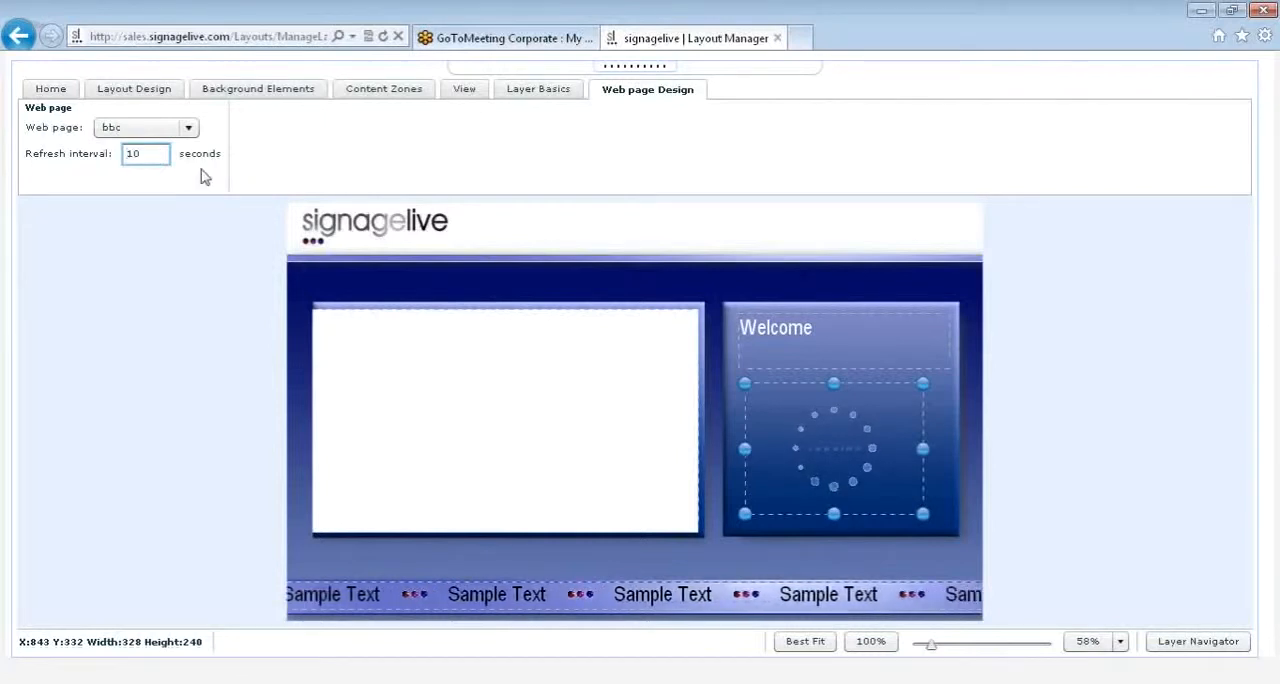
pyautogui.click(764, 412)
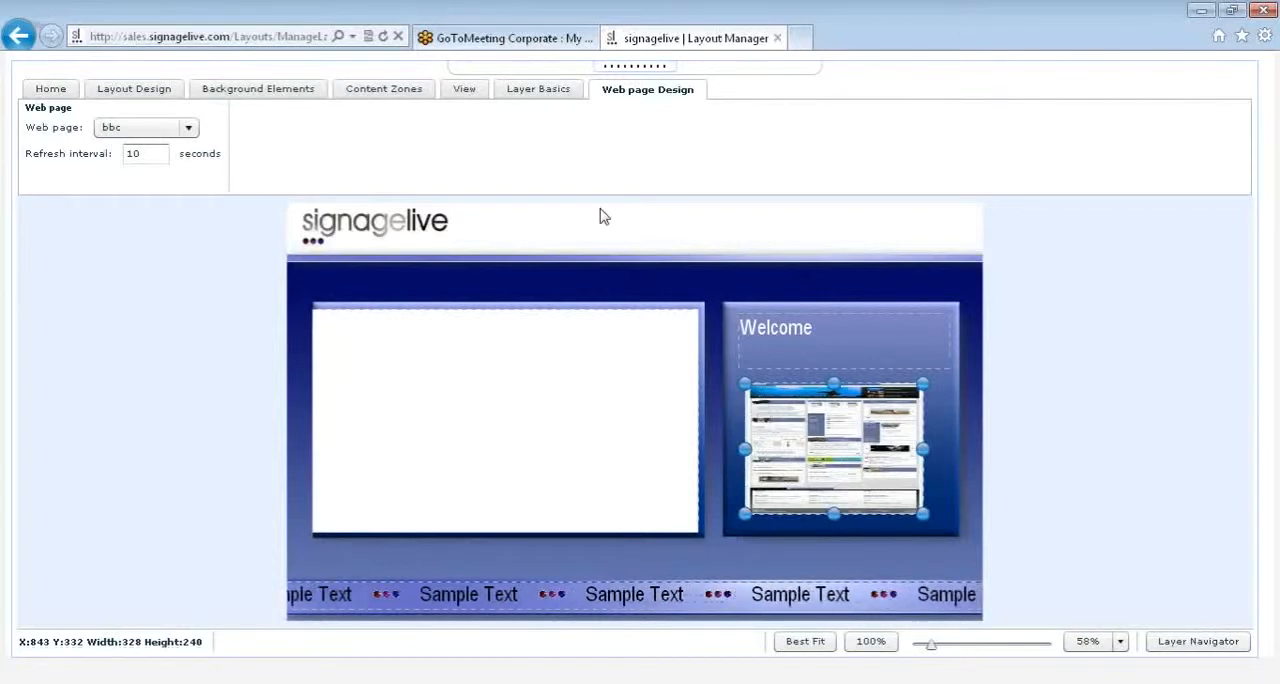
# Step: Delete the web page zone and add a picture-in-picture zone in its place, about 372 by 249 at X 835, Y 338
pyautogui.click(385, 90)
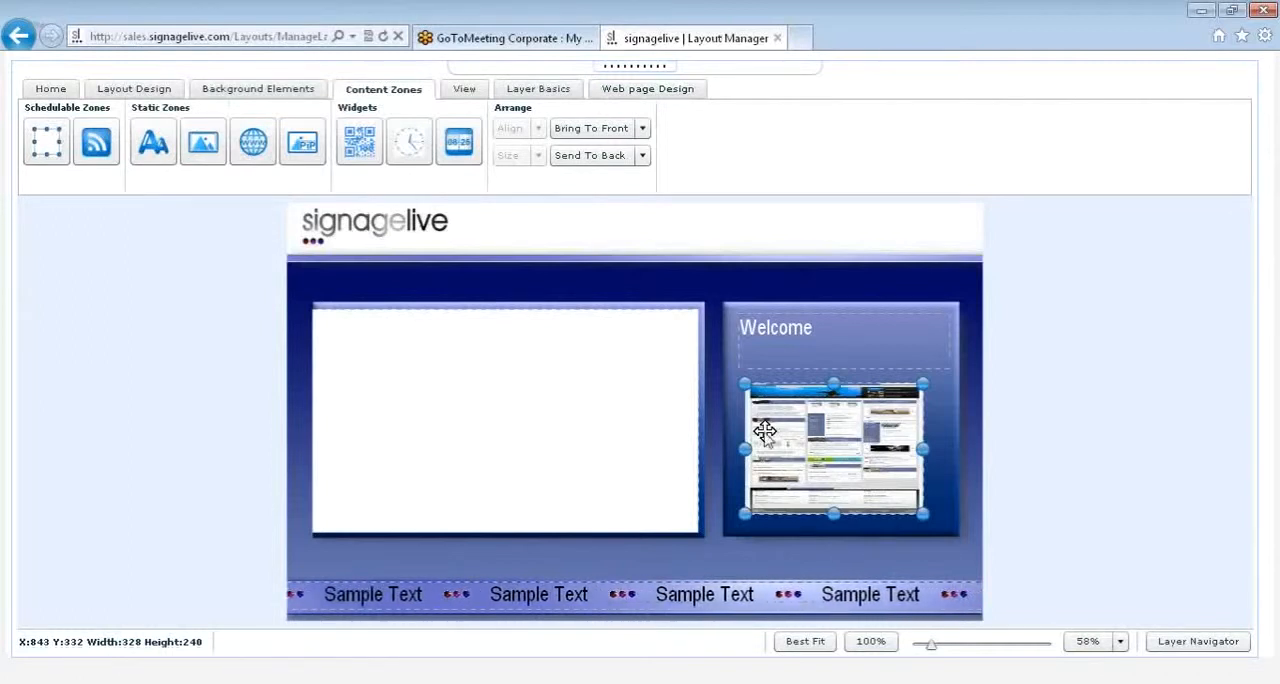
pyautogui.press('Delete')
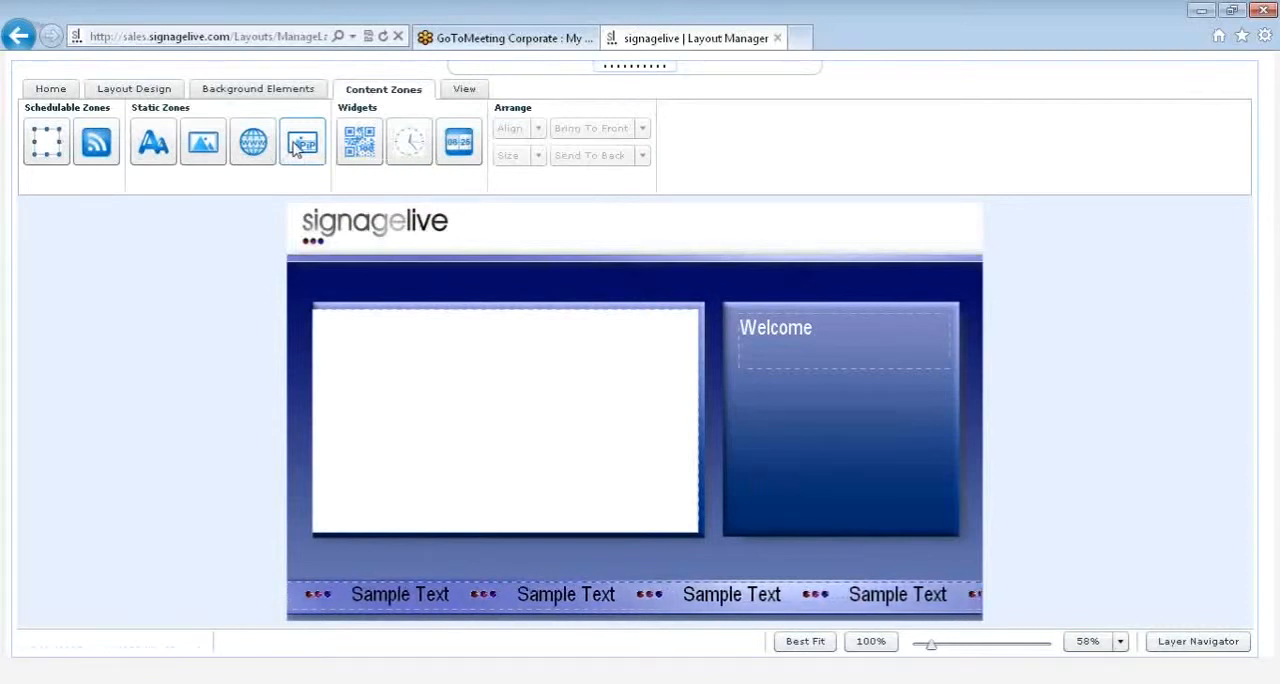
pyautogui.click(297, 147)
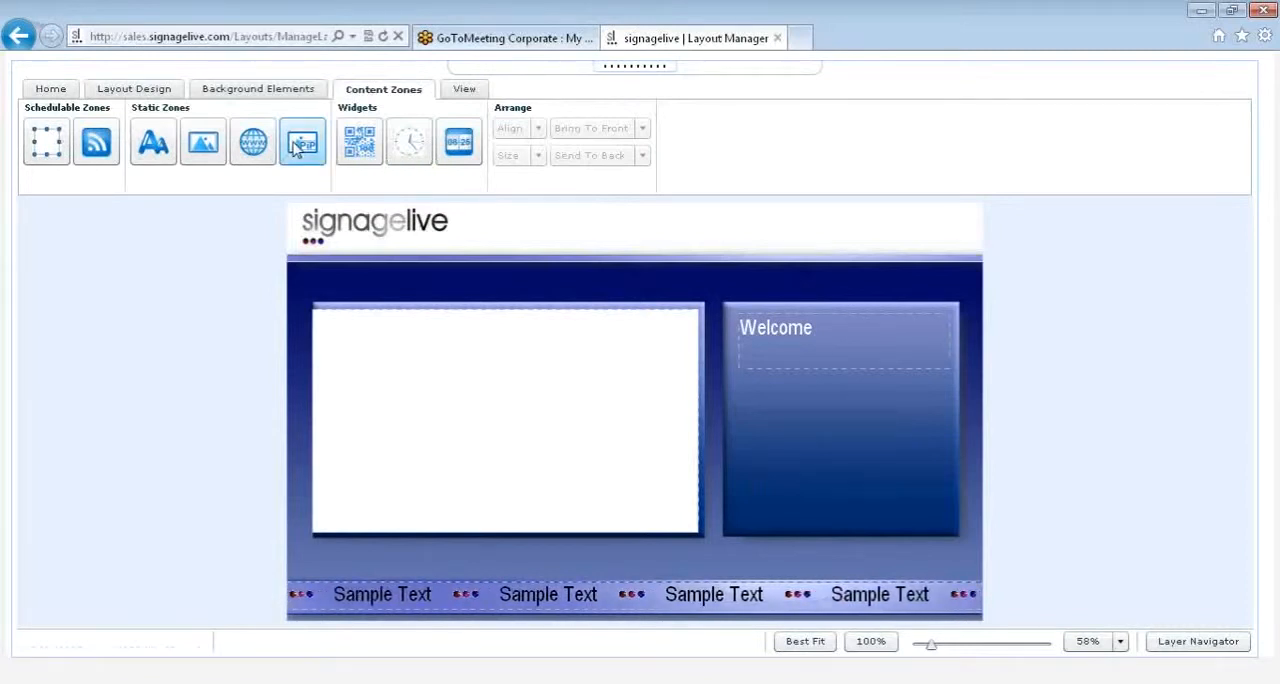
pyautogui.click(778, 414)
pyautogui.moveTo(801, 434); pyautogui.dragTo(943, 522)
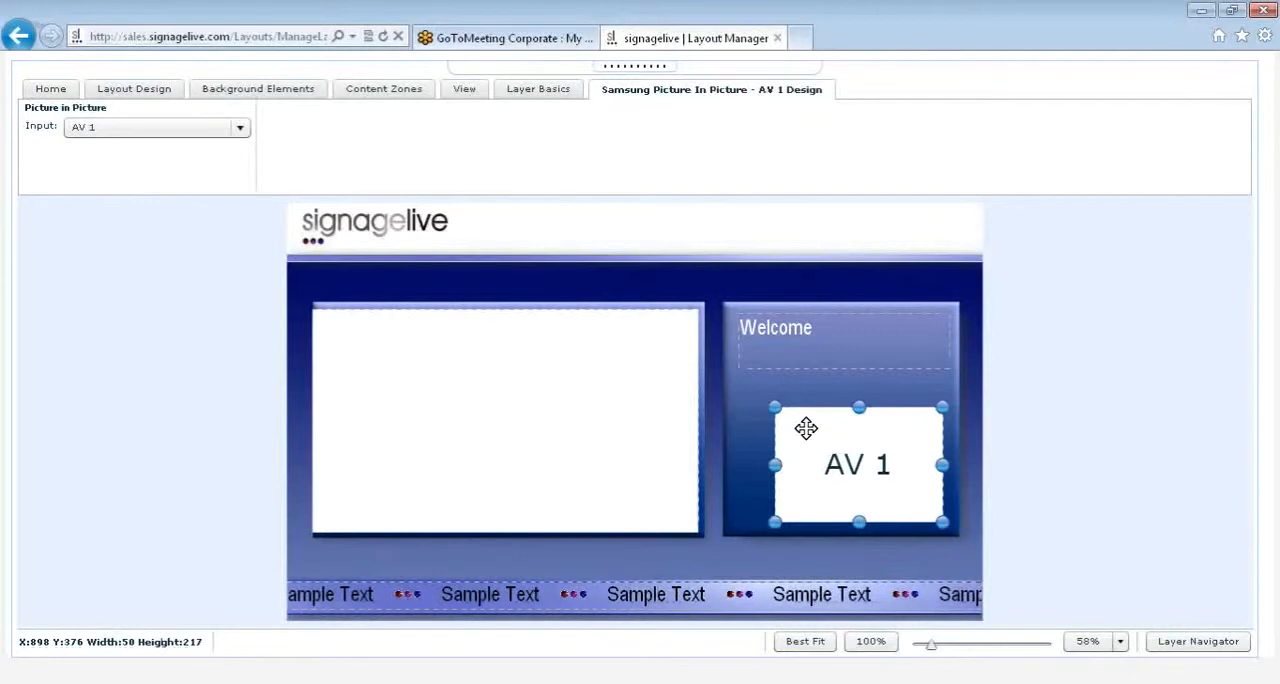
pyautogui.moveTo(776, 408); pyautogui.dragTo(743, 388)
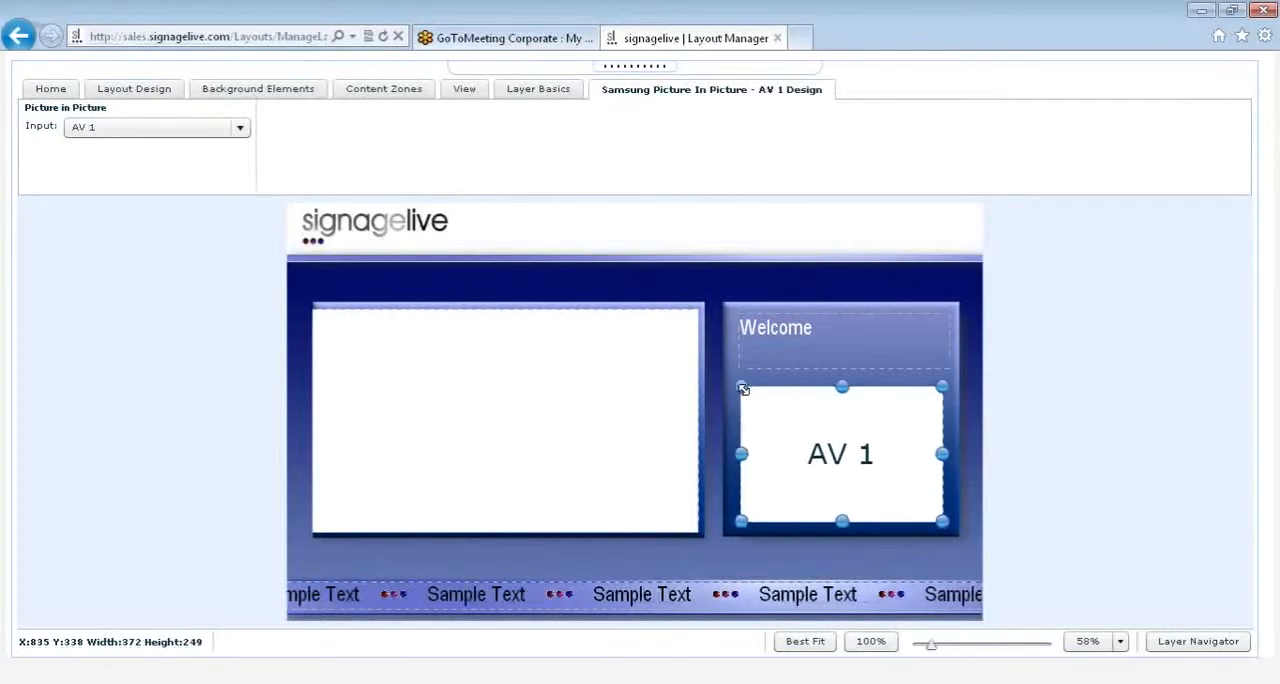
# Step: Set the picture-in-picture zone's input to HDMI 1 and review the other available inputs
pyautogui.click(95, 130)
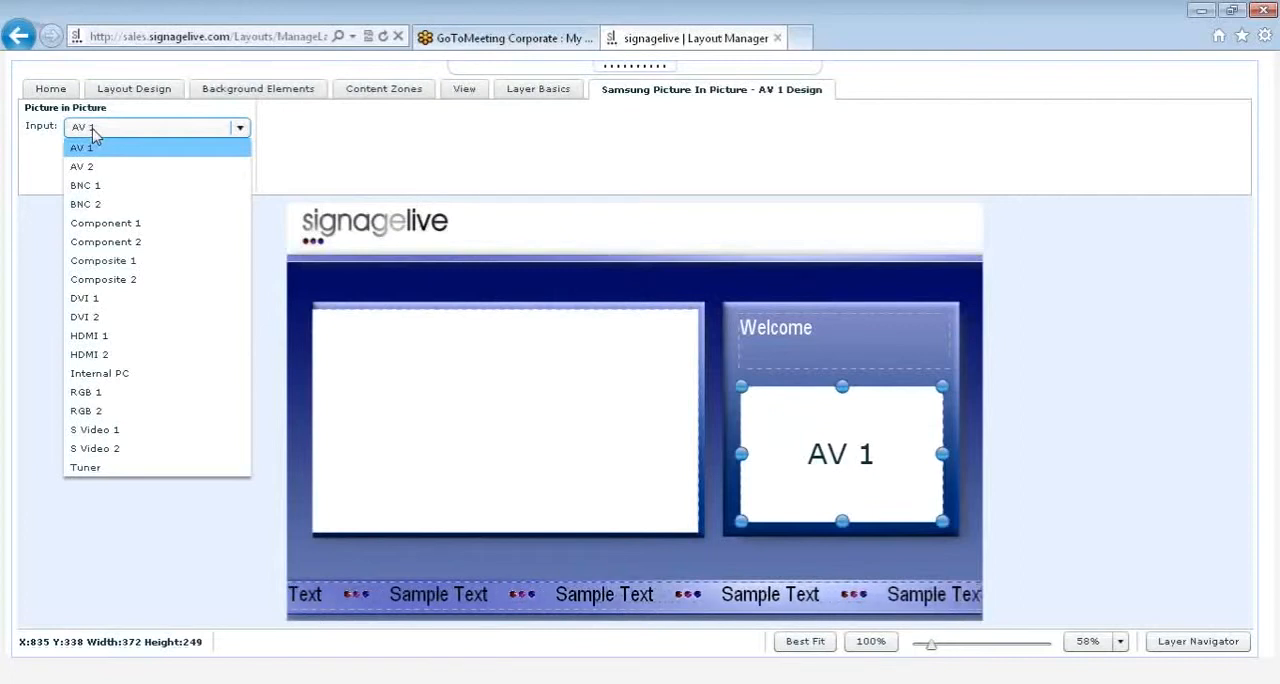
pyautogui.click(100, 336)
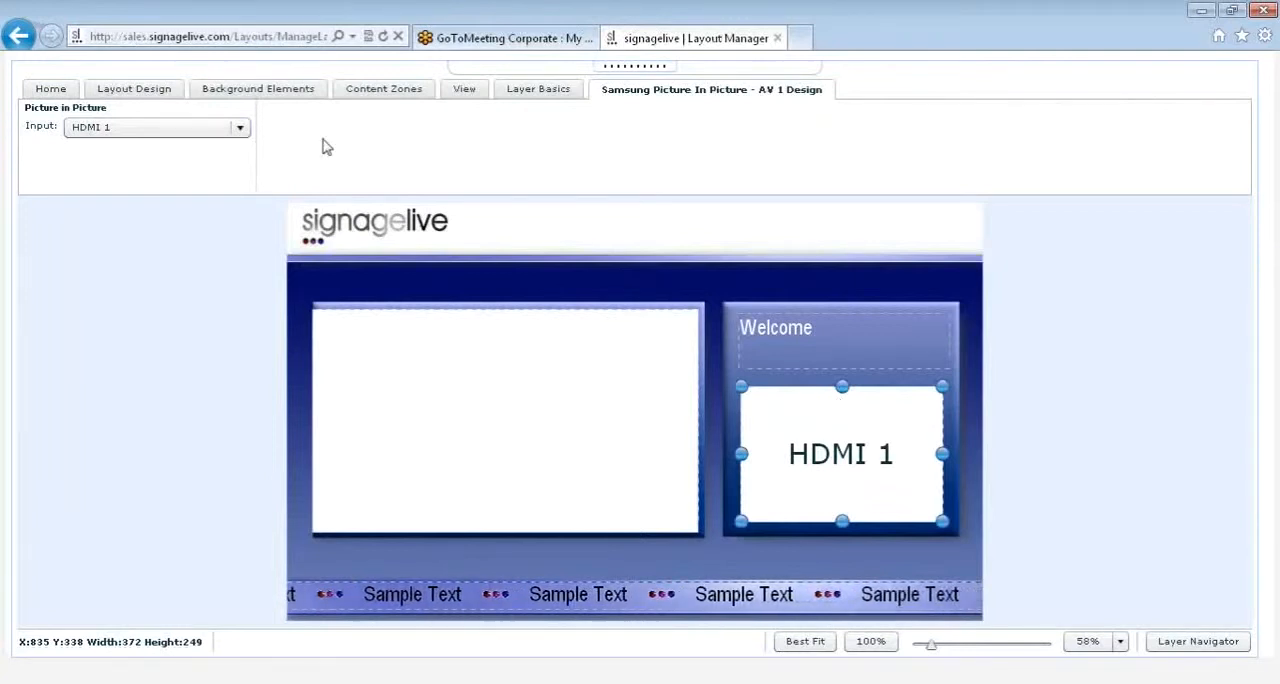
pyautogui.click(243, 128)
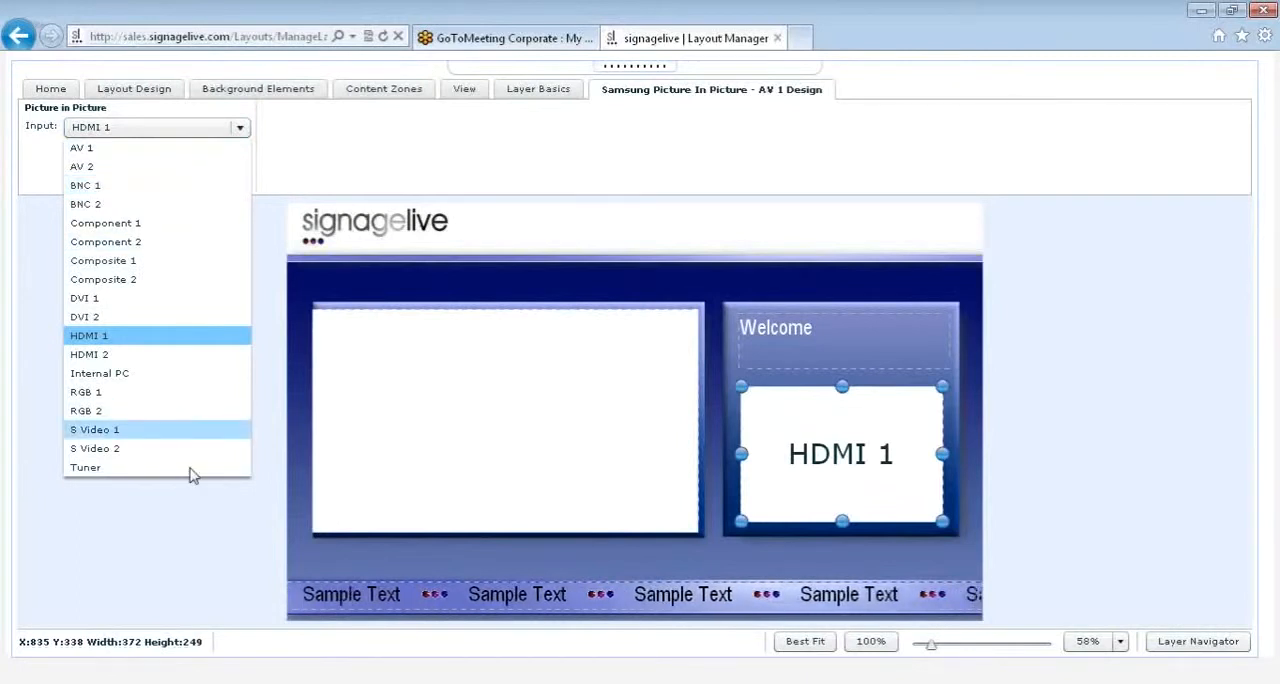
# Step: Delete the picture-in-picture zone and add a QR code widget below the Welcome text, about 188 by 188 at X 943, Y 384
pyautogui.click(903, 427)
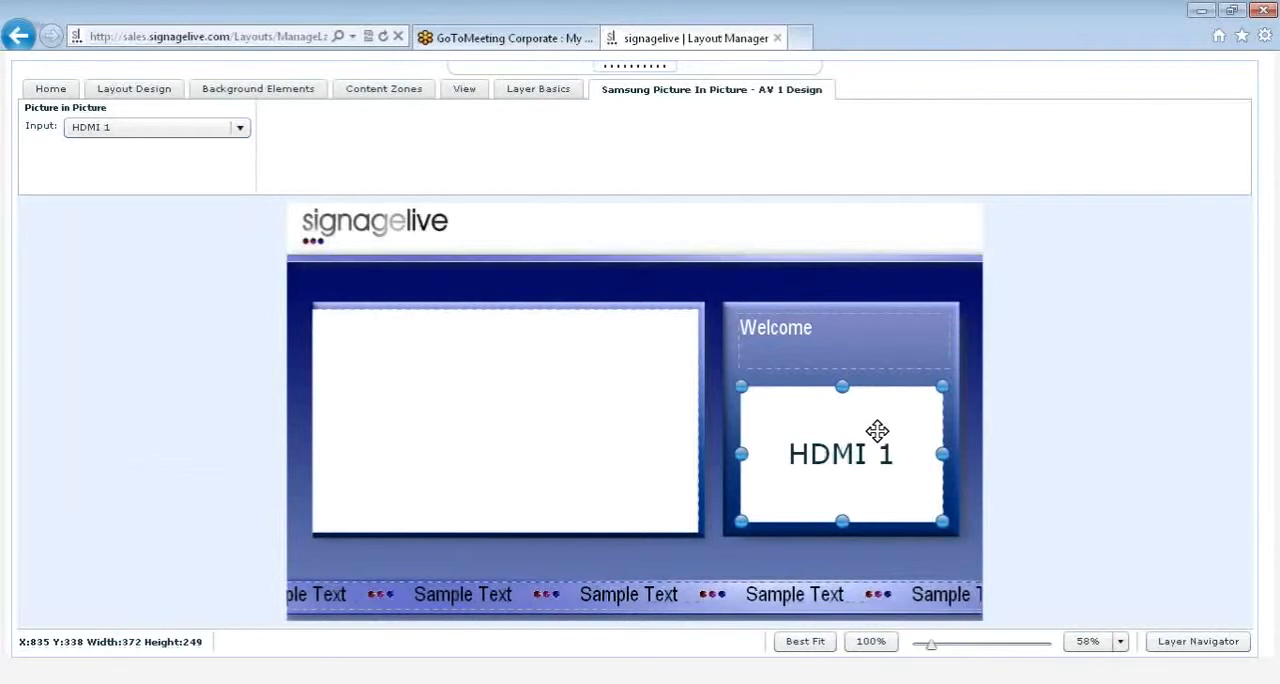
pyautogui.press('Delete')
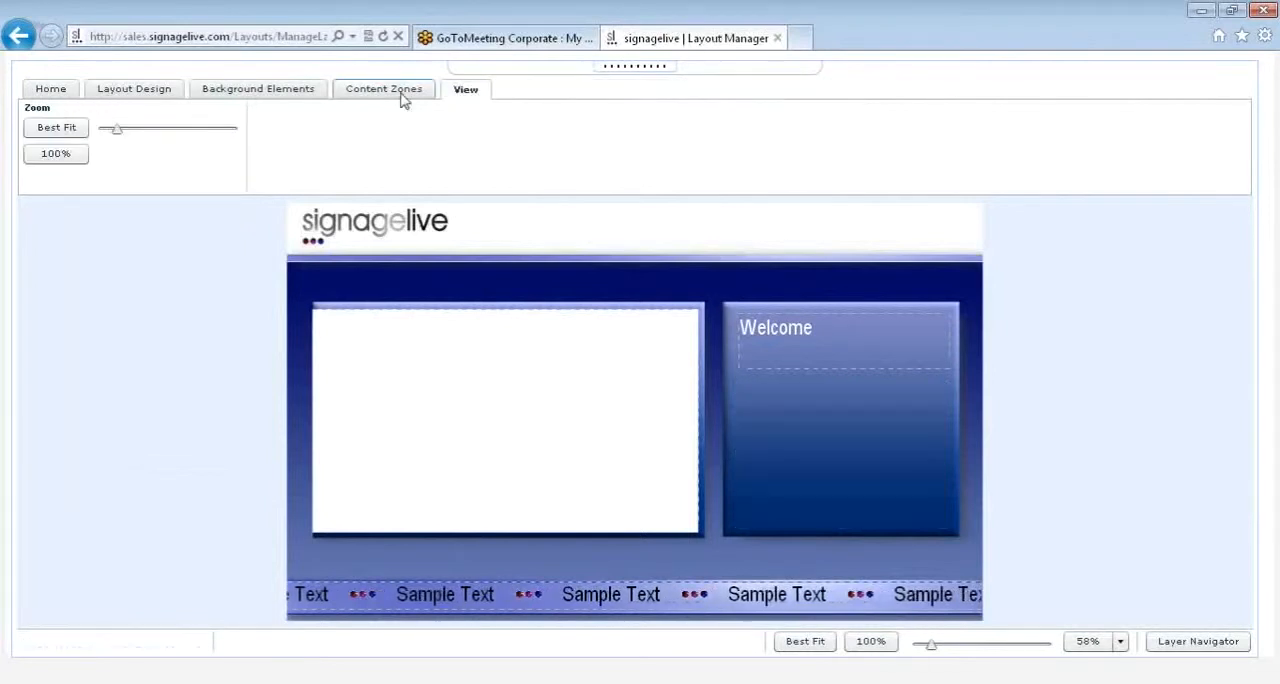
pyautogui.click(402, 100)
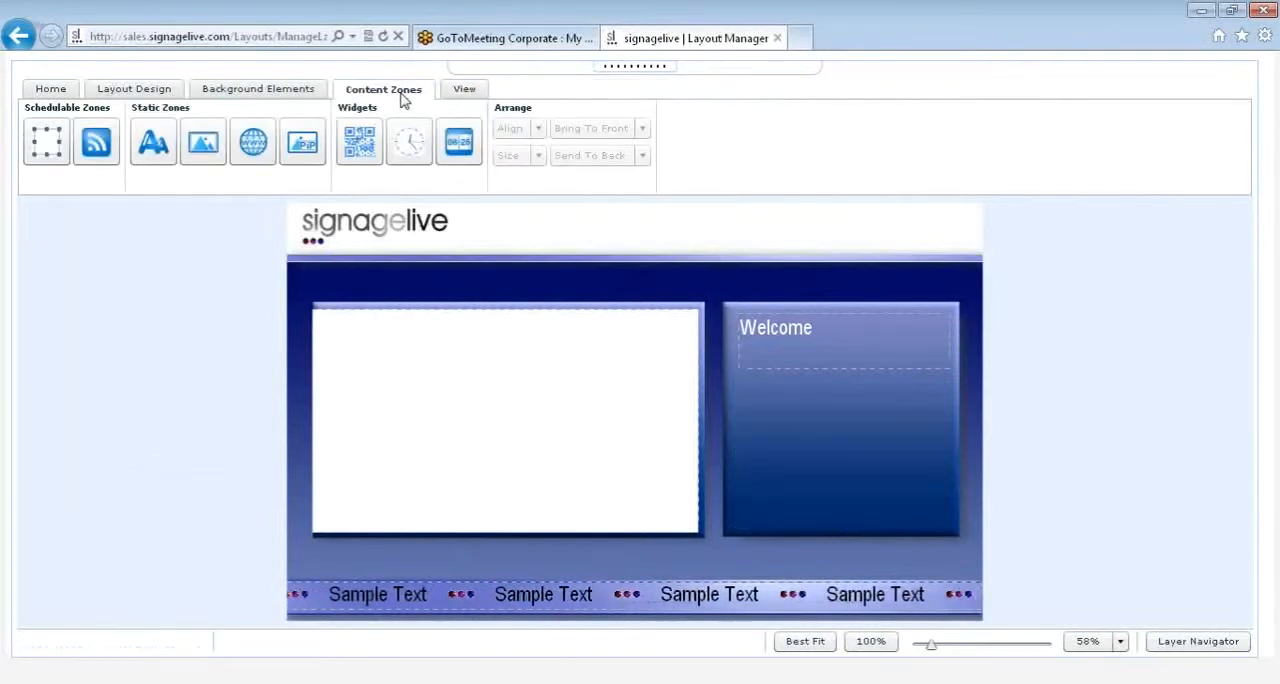
pyautogui.click(371, 137)
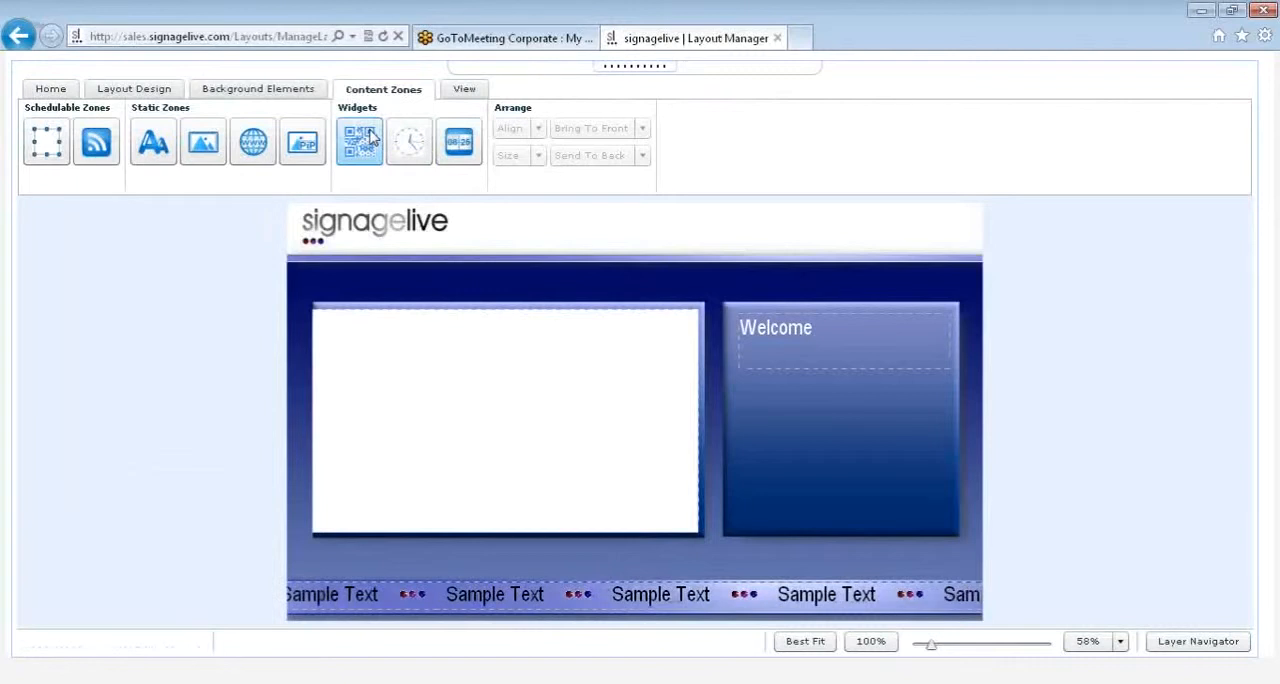
pyautogui.moveTo(371, 137); pyautogui.dragTo(801, 421)
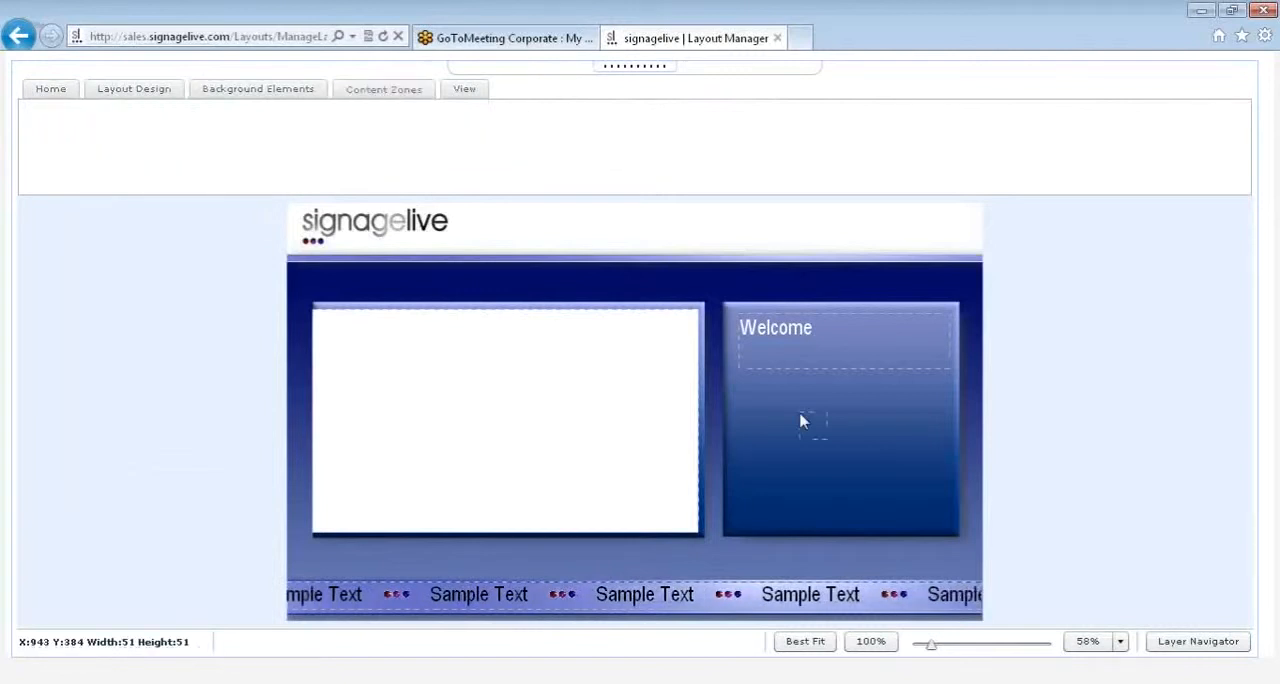
pyautogui.moveTo(873, 484); pyautogui.dragTo(901, 513)
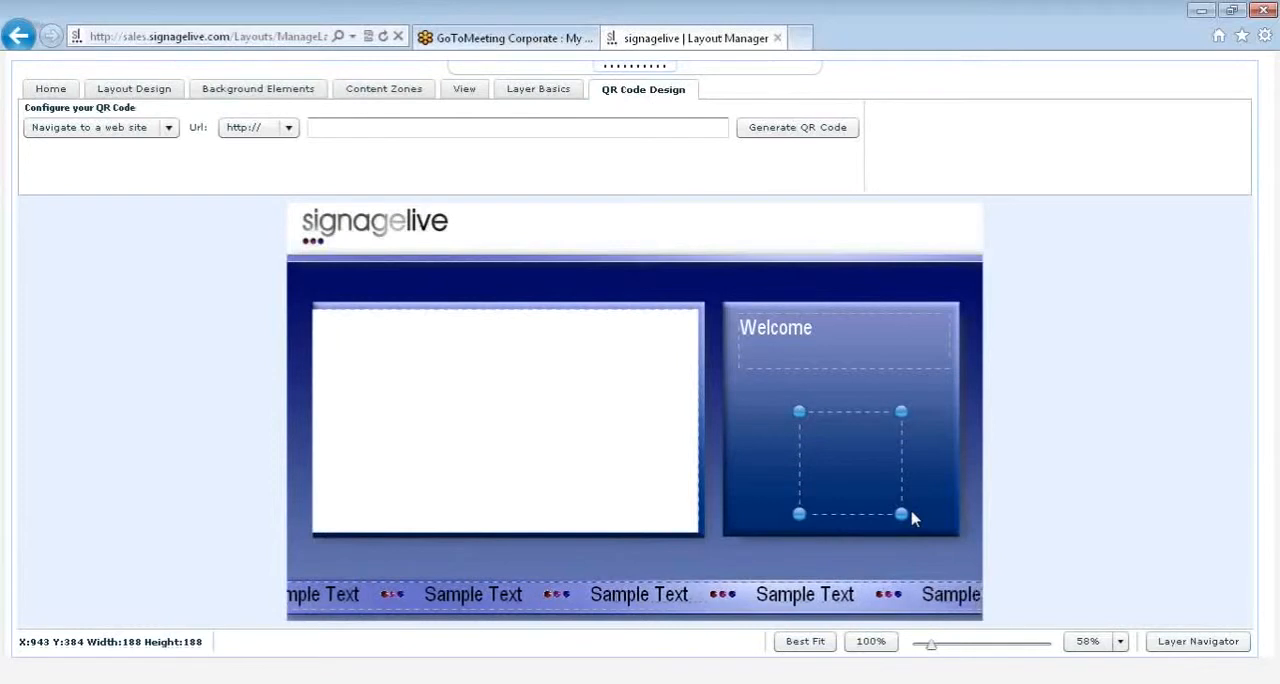
# Step: Examine the QR code's Text option and return the code type to Navigate to a web site
pyautogui.click(169, 128)
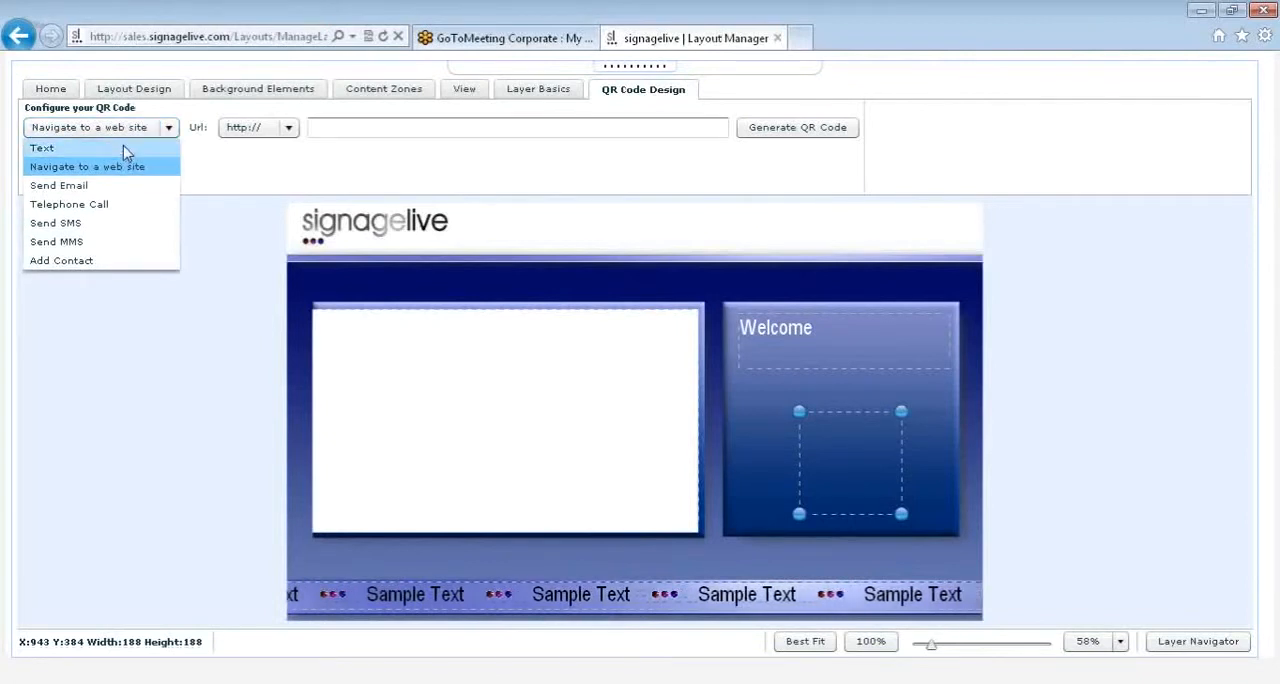
pyautogui.click(42, 148)
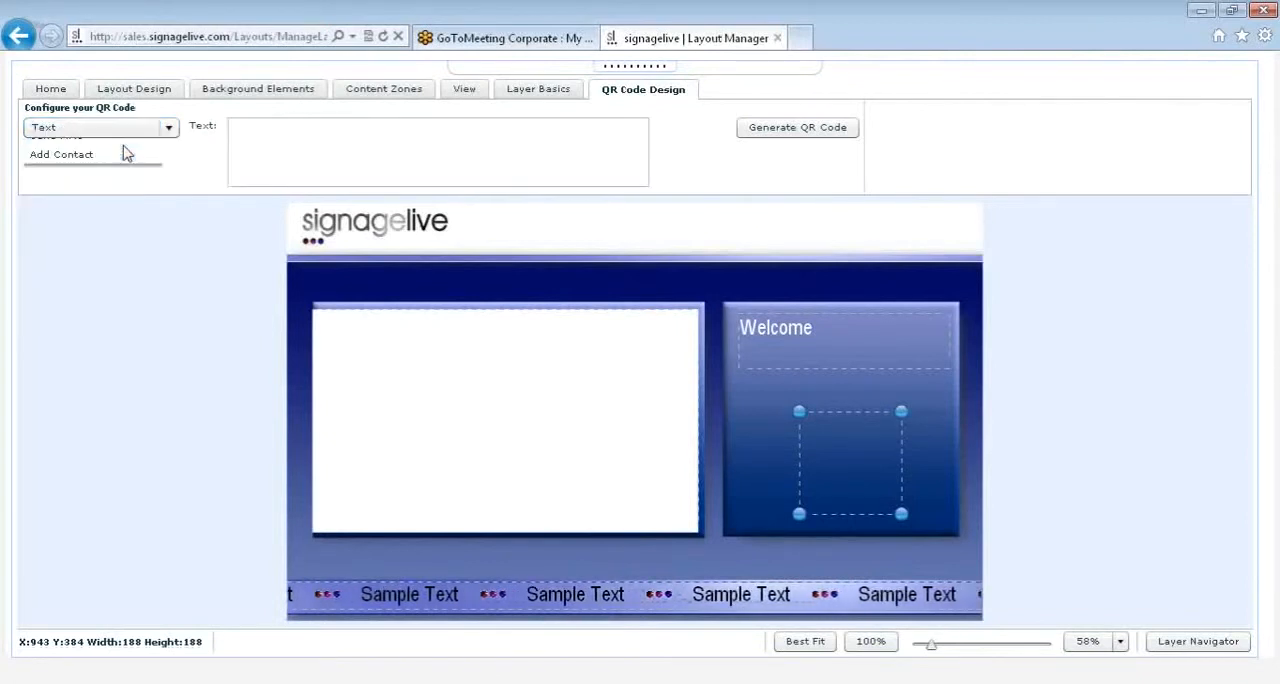
pyautogui.click(250, 131)
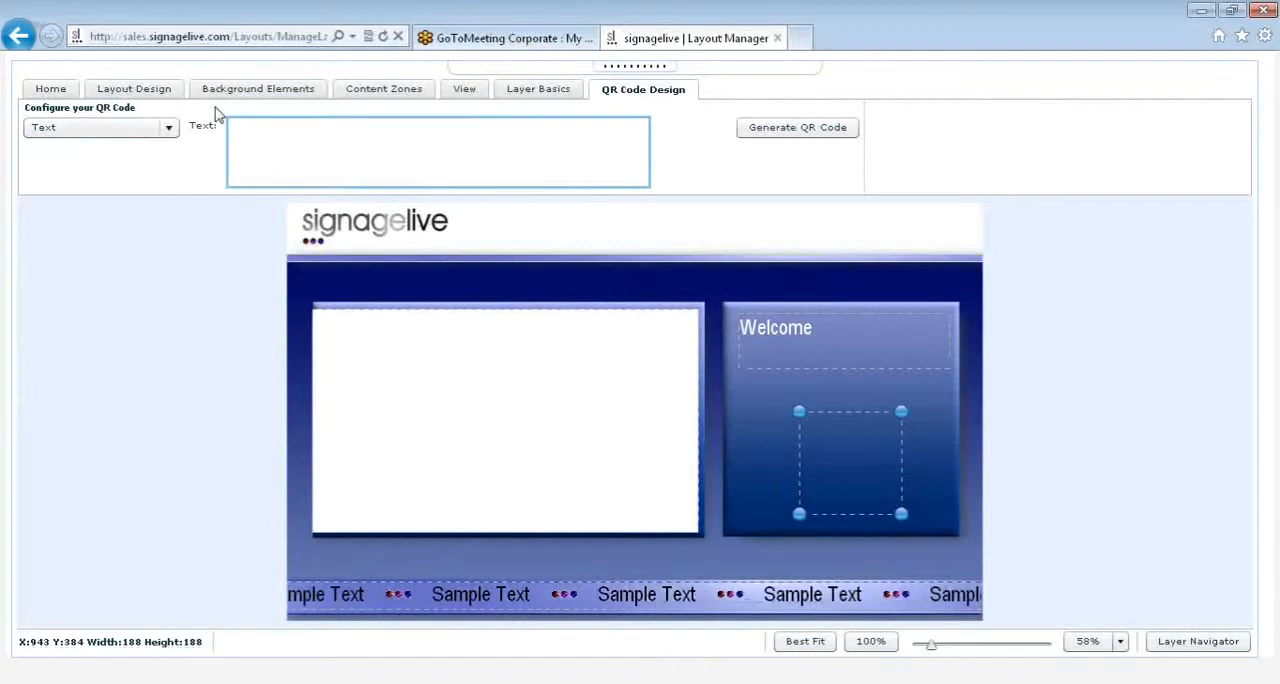
pyautogui.click(170, 128)
pyautogui.click(178, 164)
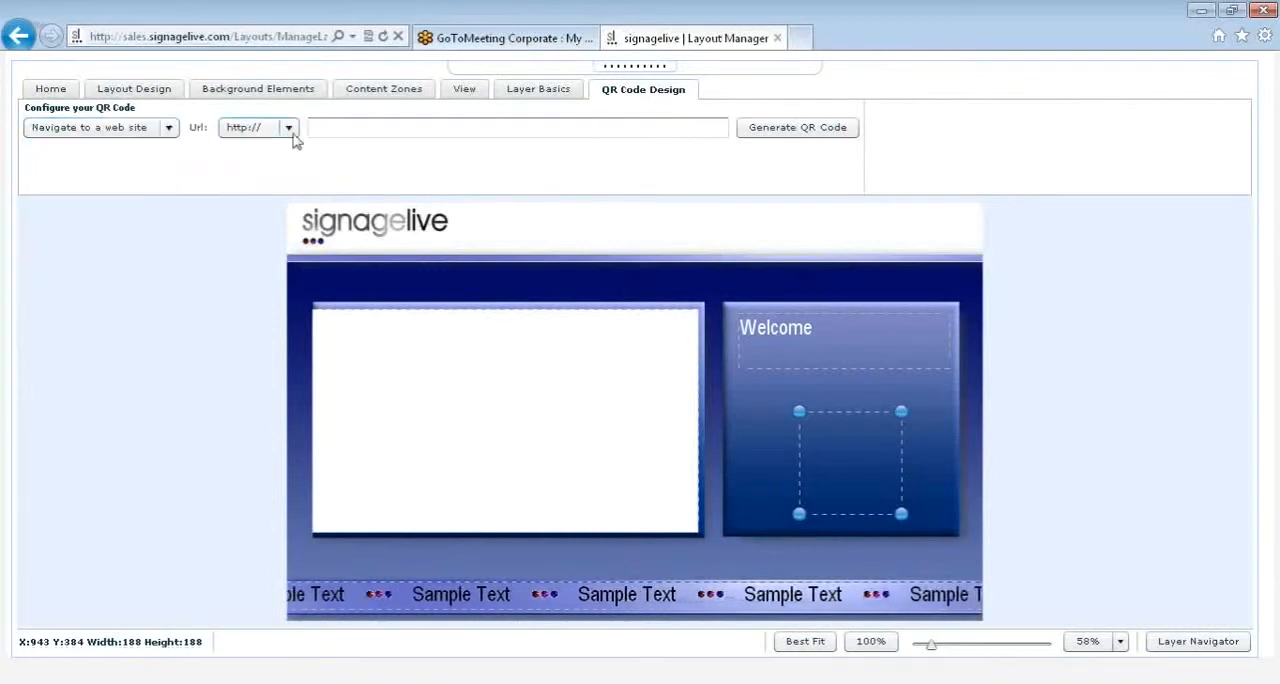
pyautogui.click(329, 129)
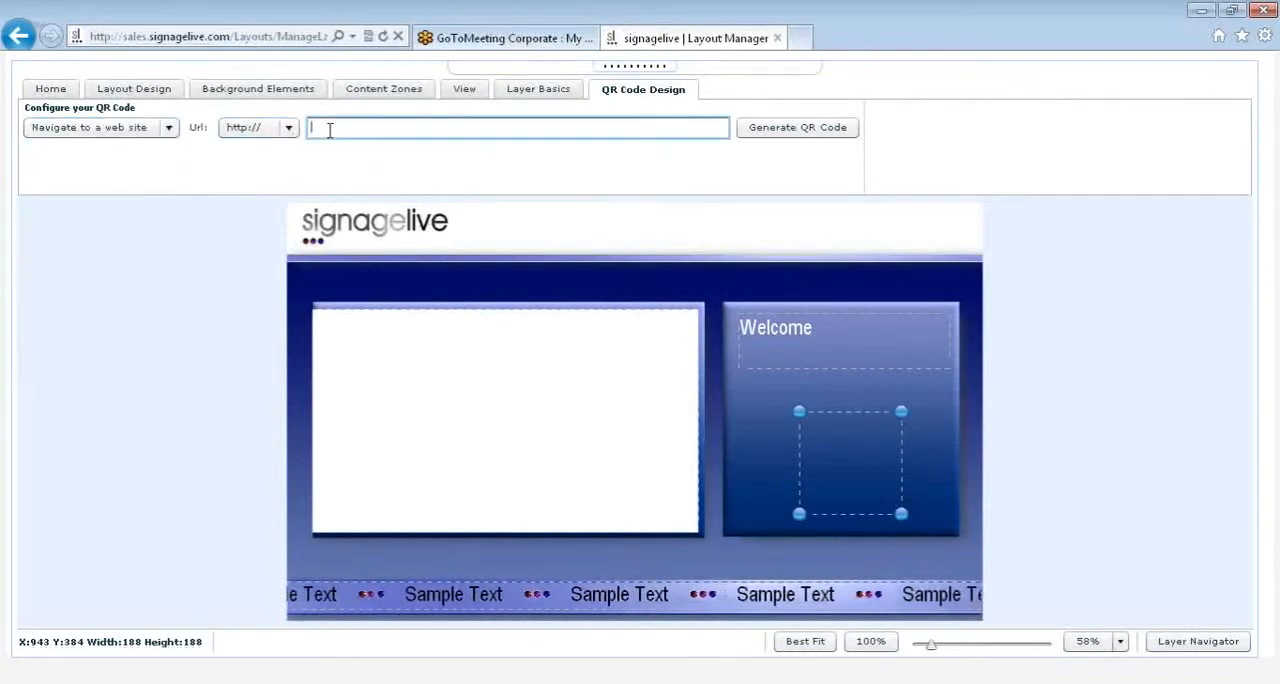
pyautogui.write('www.signage')
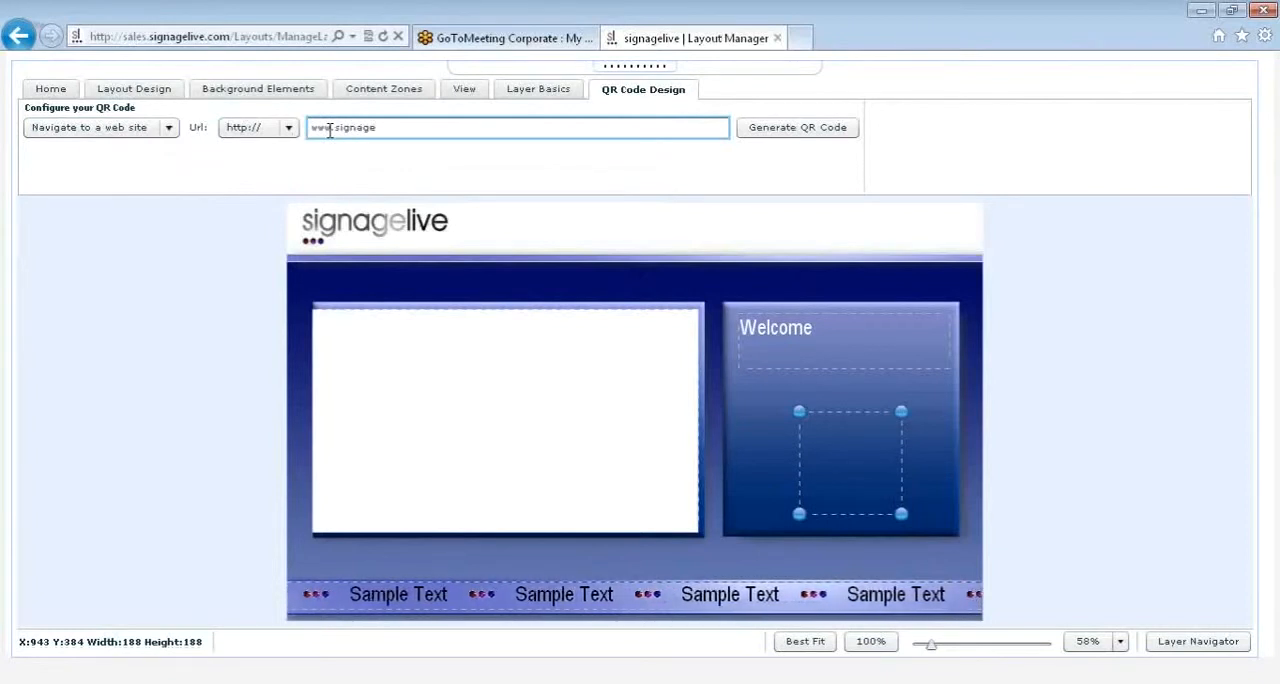
pyautogui.write('live.com')
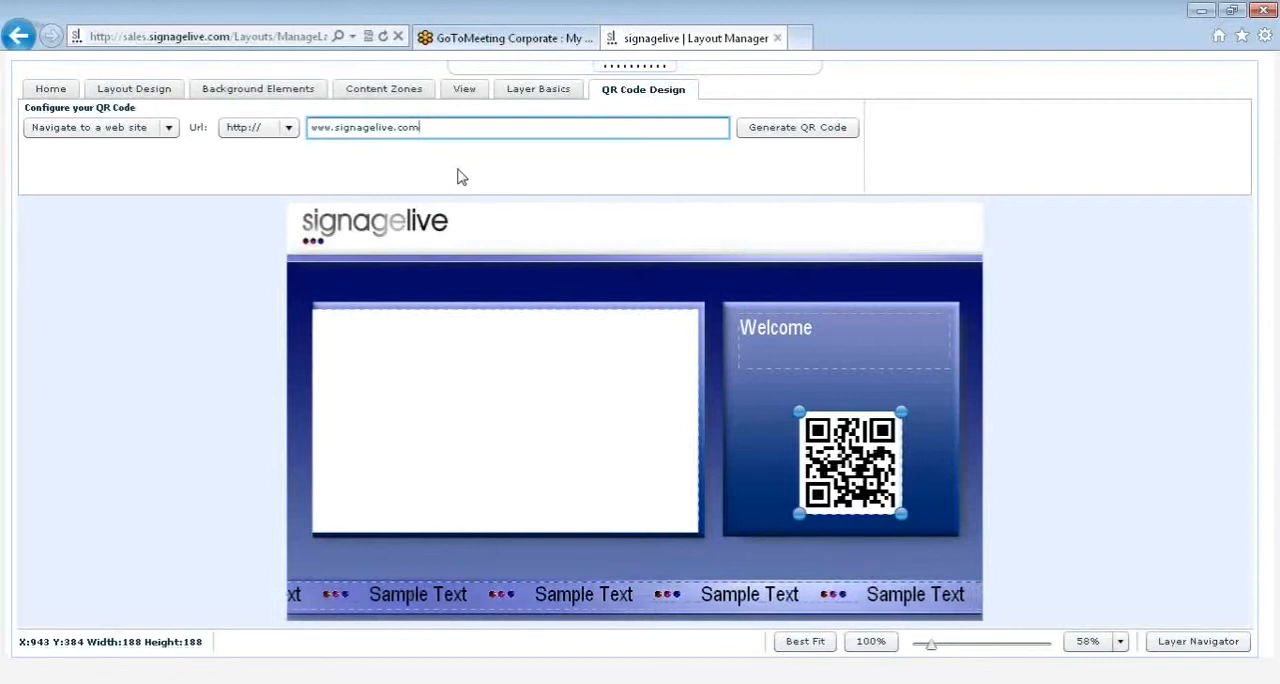
# Step: Review the QR code's Send Email, Telephone Call and Add Contact fields and return to Navigate to a web site
pyautogui.click(172, 131)
pyautogui.click(122, 174)
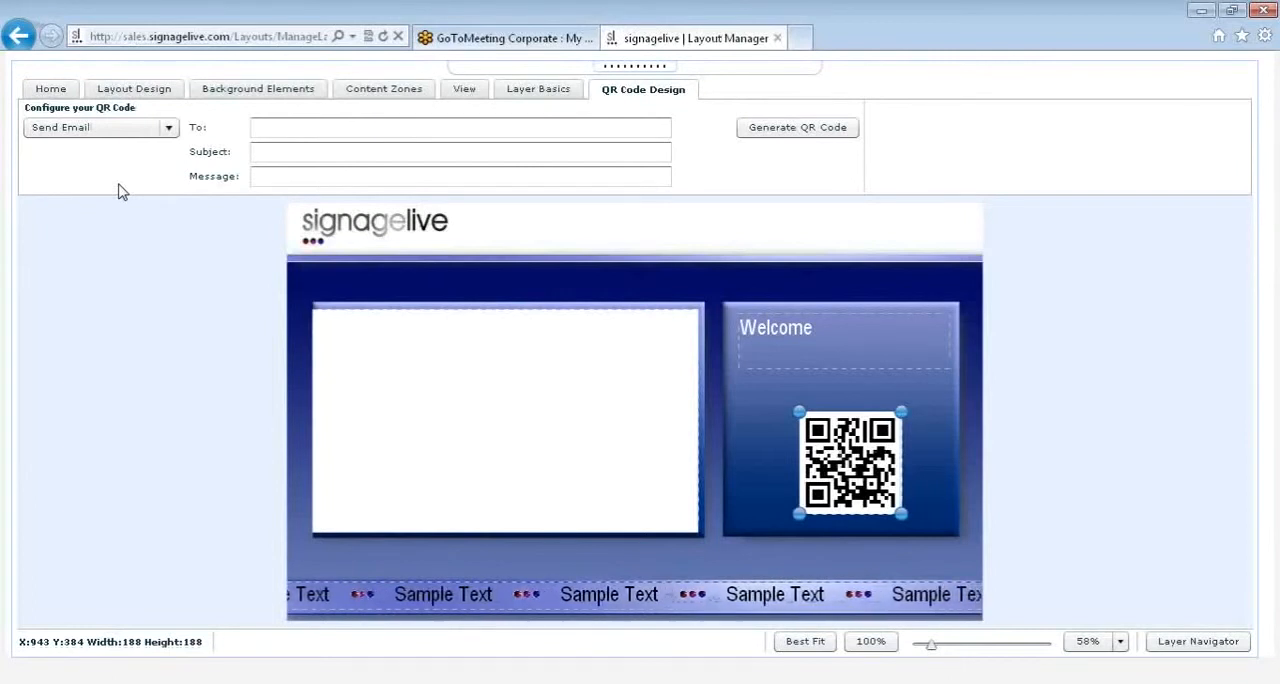
pyautogui.click(168, 128)
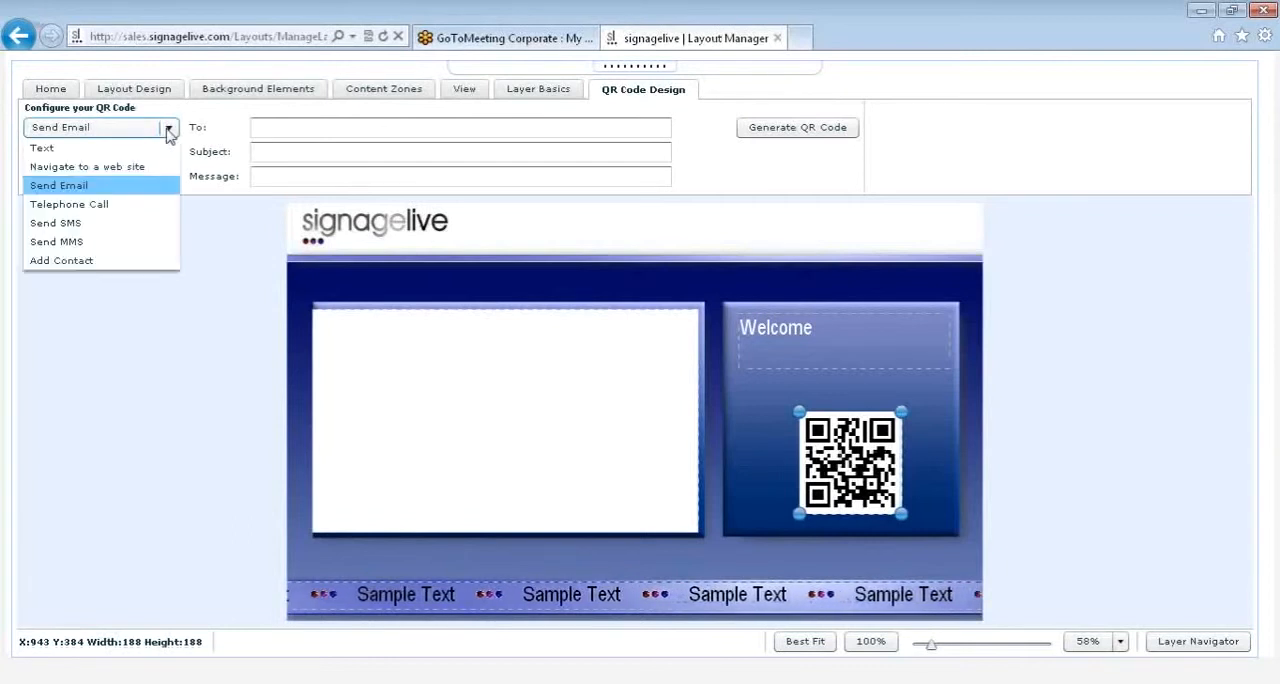
pyautogui.click(97, 208)
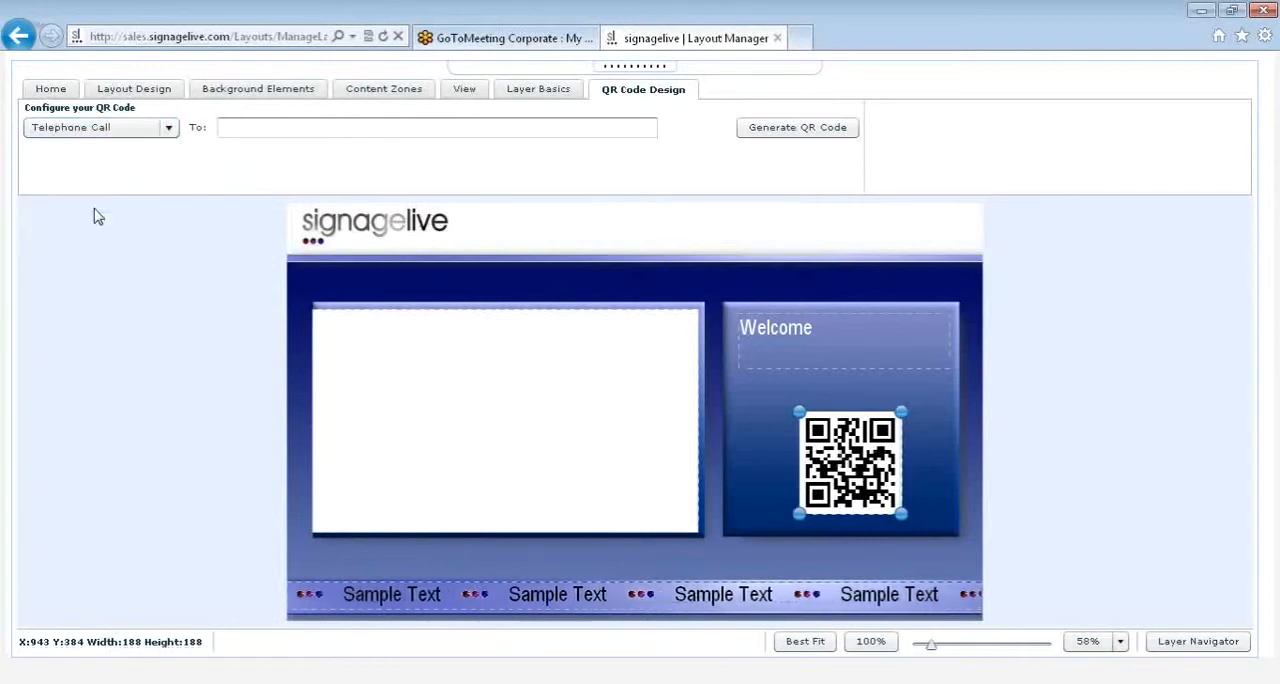
pyautogui.click(163, 139)
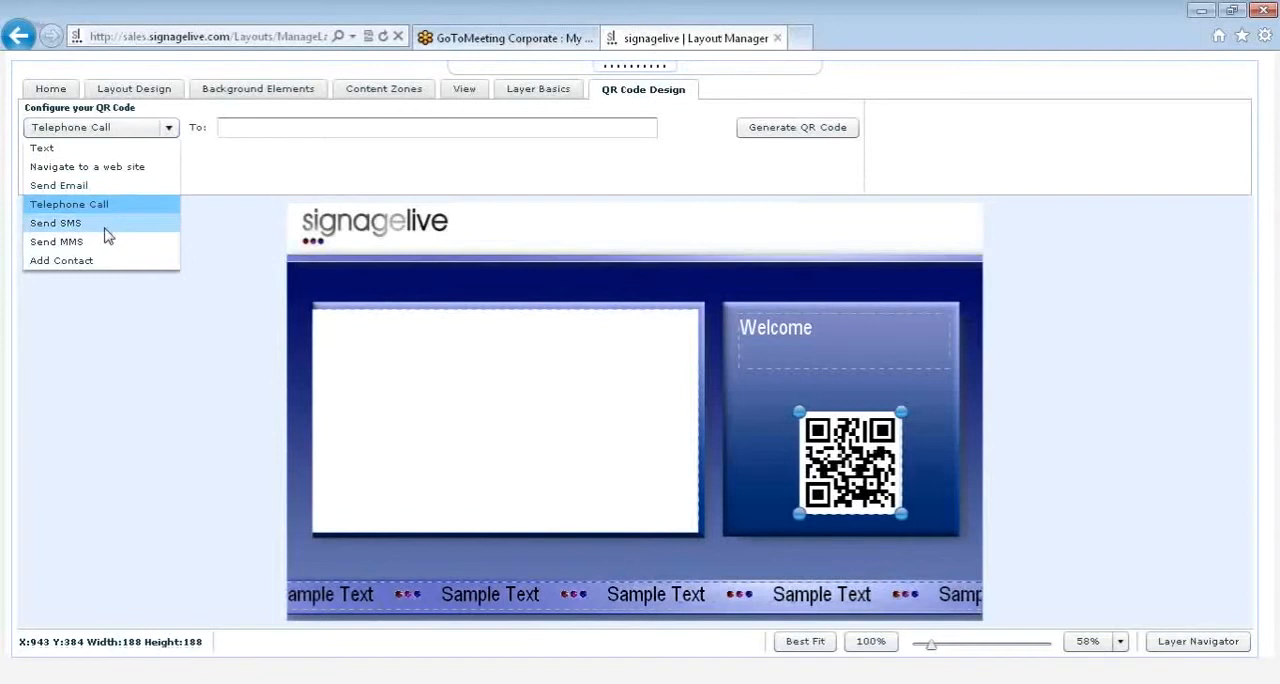
pyautogui.click(110, 260)
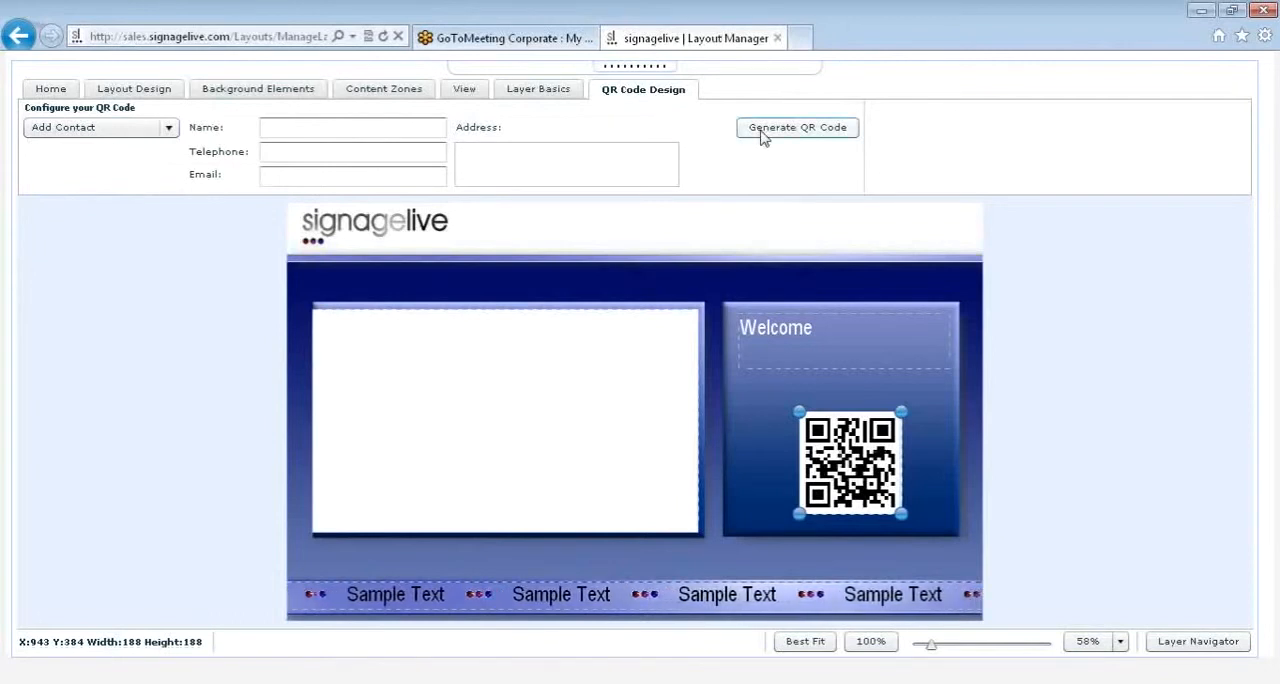
pyautogui.click(155, 130)
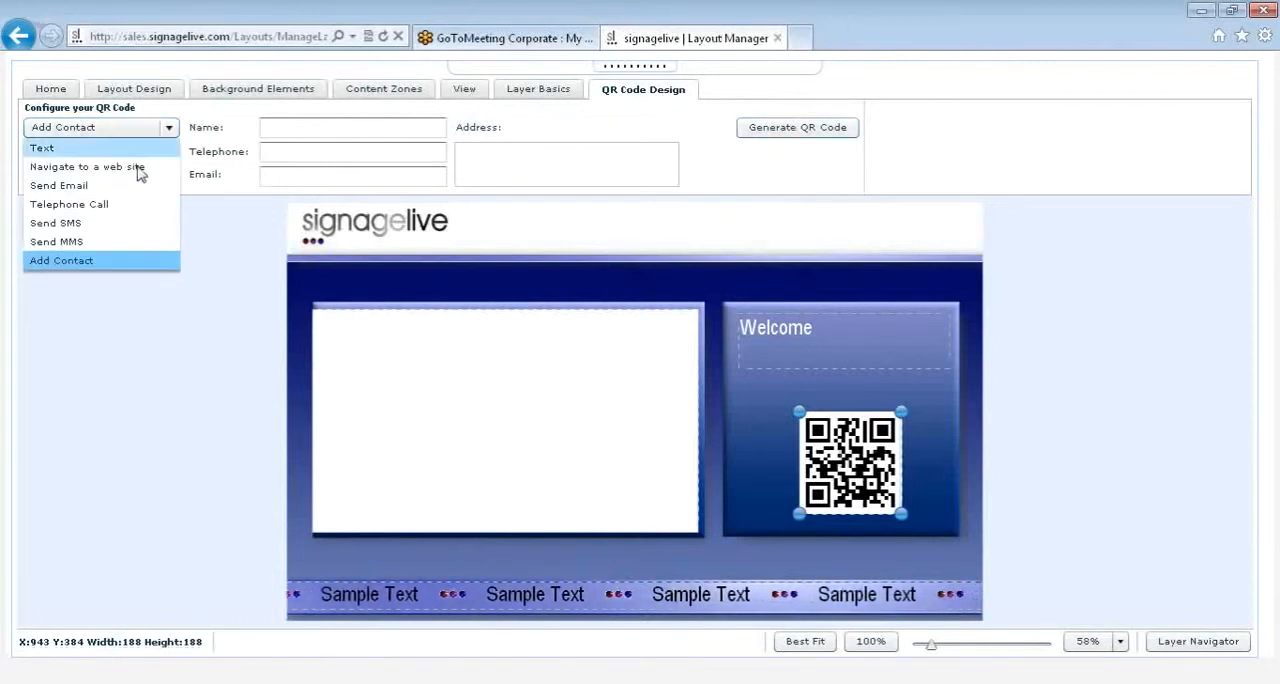
pyautogui.click(135, 167)
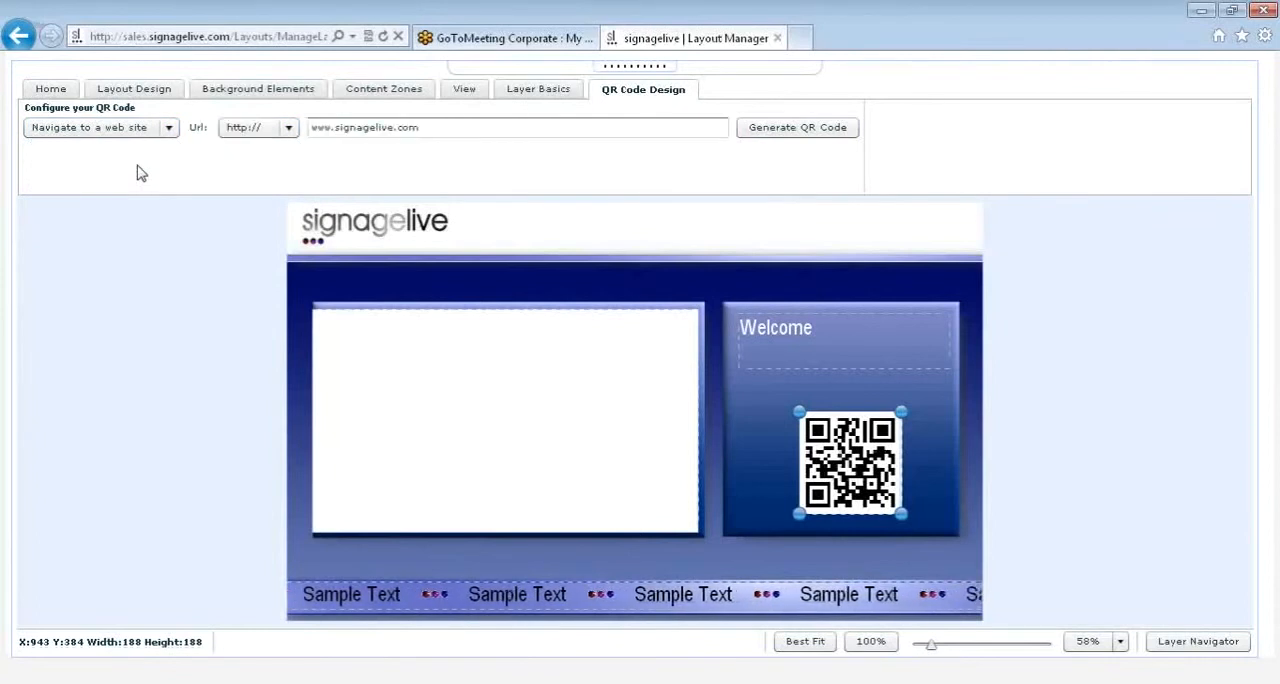
# Step: Add an analogue clock widget beside the Welcome text, about 139 by 139 at X 1067, Y 202, and view its background colour options
pyautogui.click(745, 407)
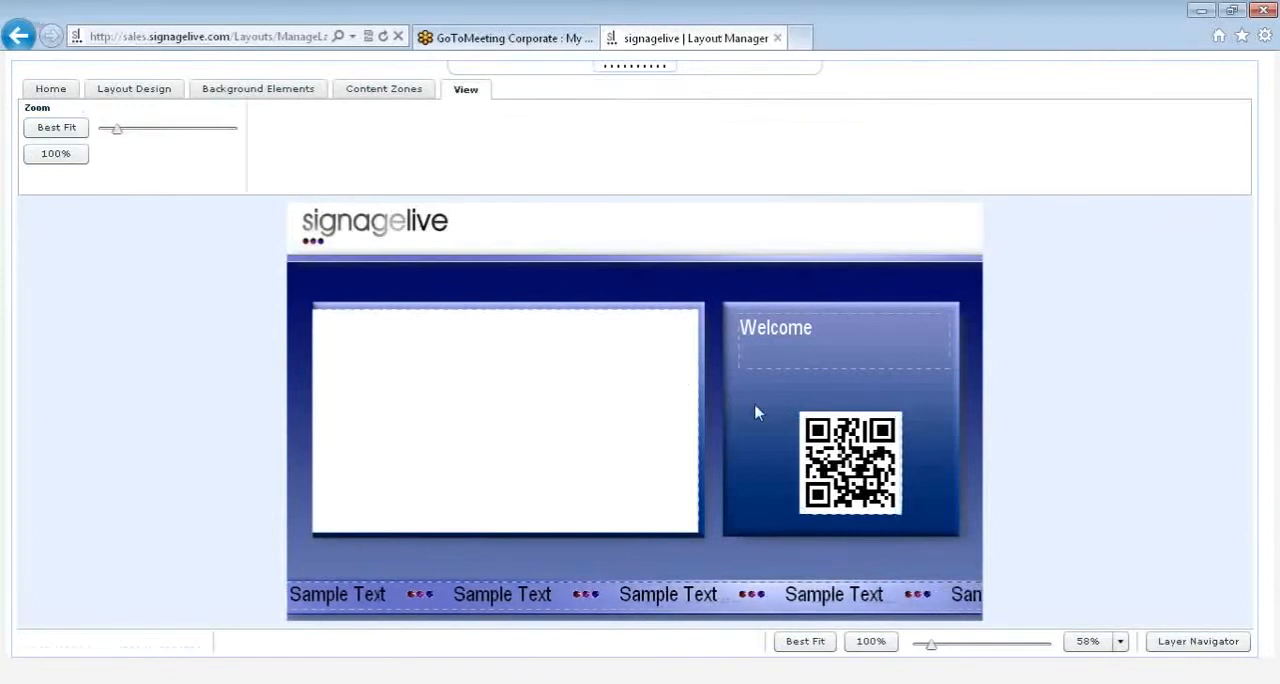
pyautogui.click(369, 95)
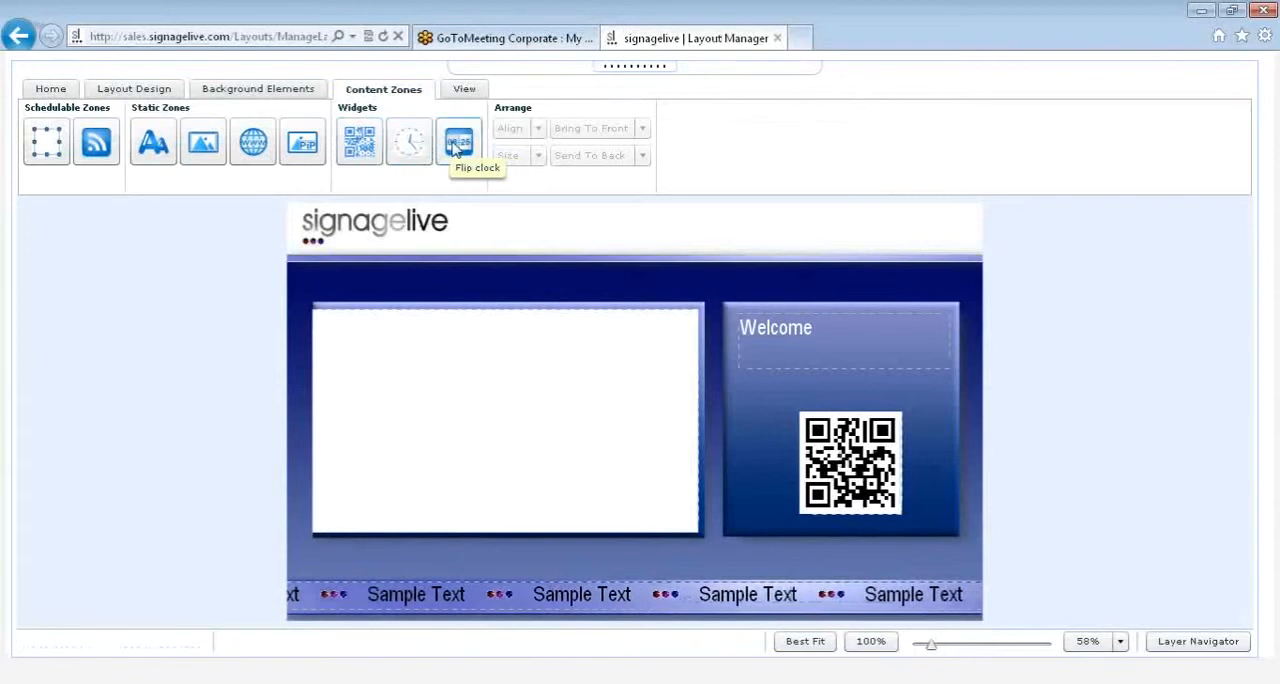
pyautogui.moveTo(407, 148); pyautogui.dragTo(909, 336)
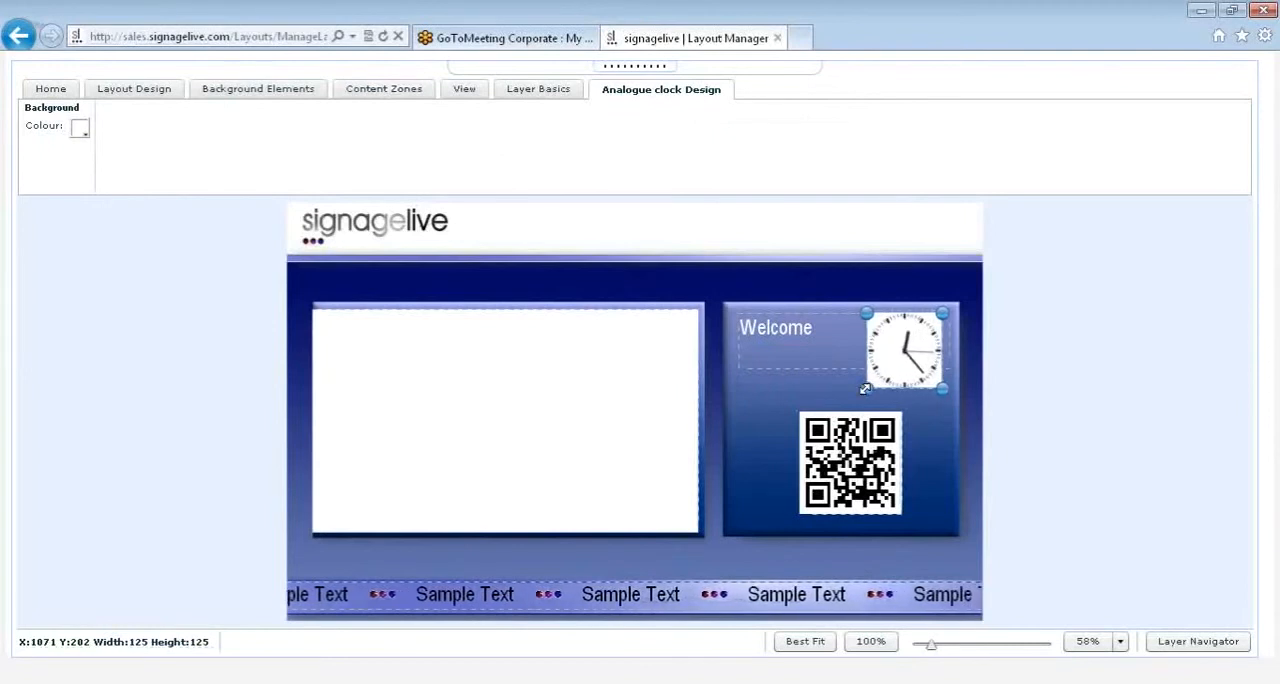
pyautogui.click(80, 130)
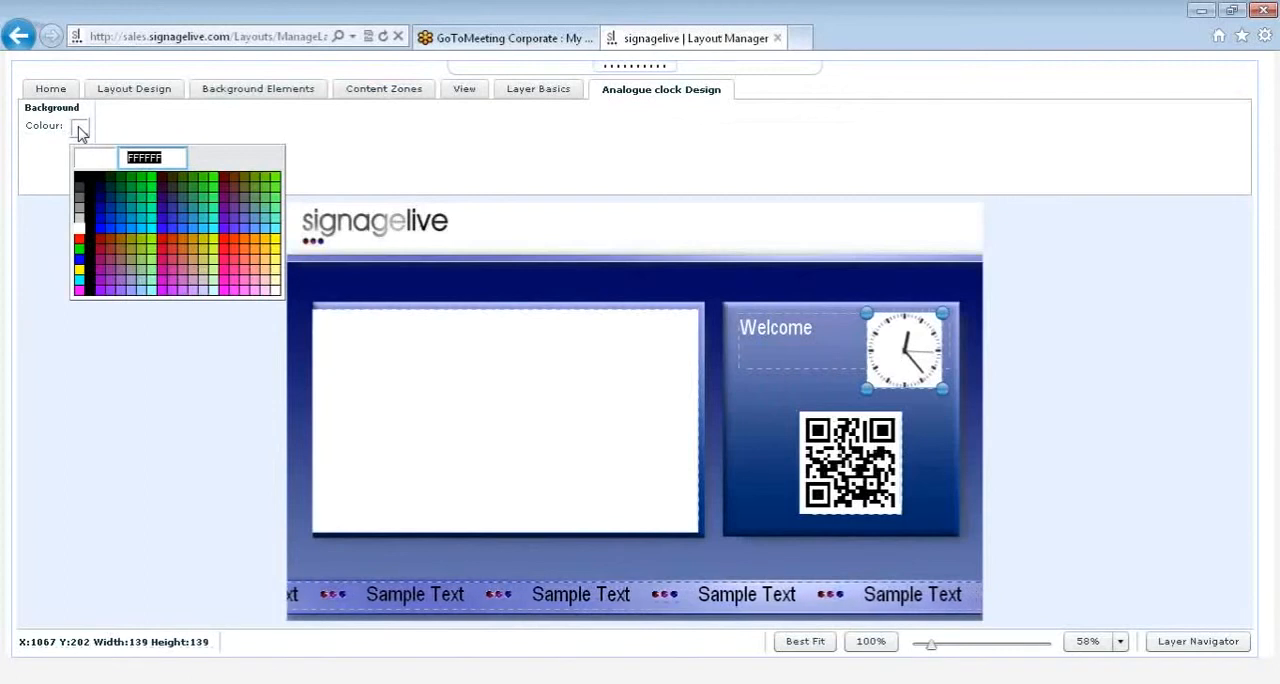
pyautogui.click(80, 130)
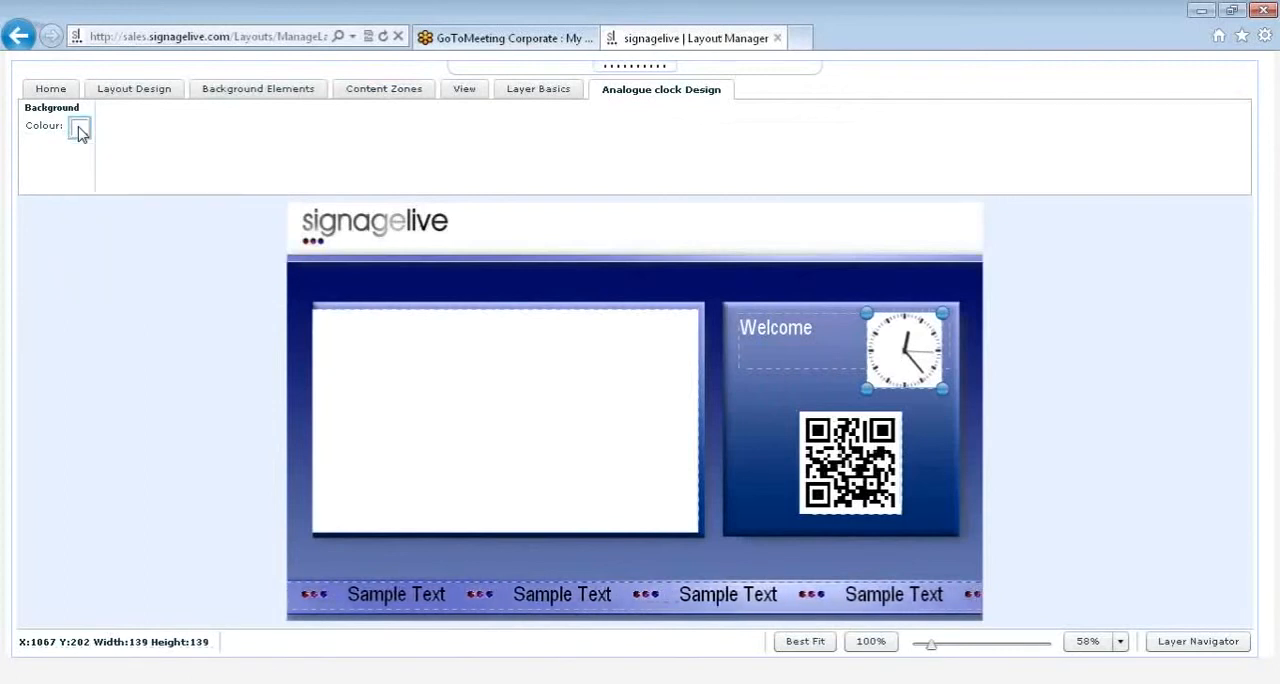
pyautogui.click(404, 92)
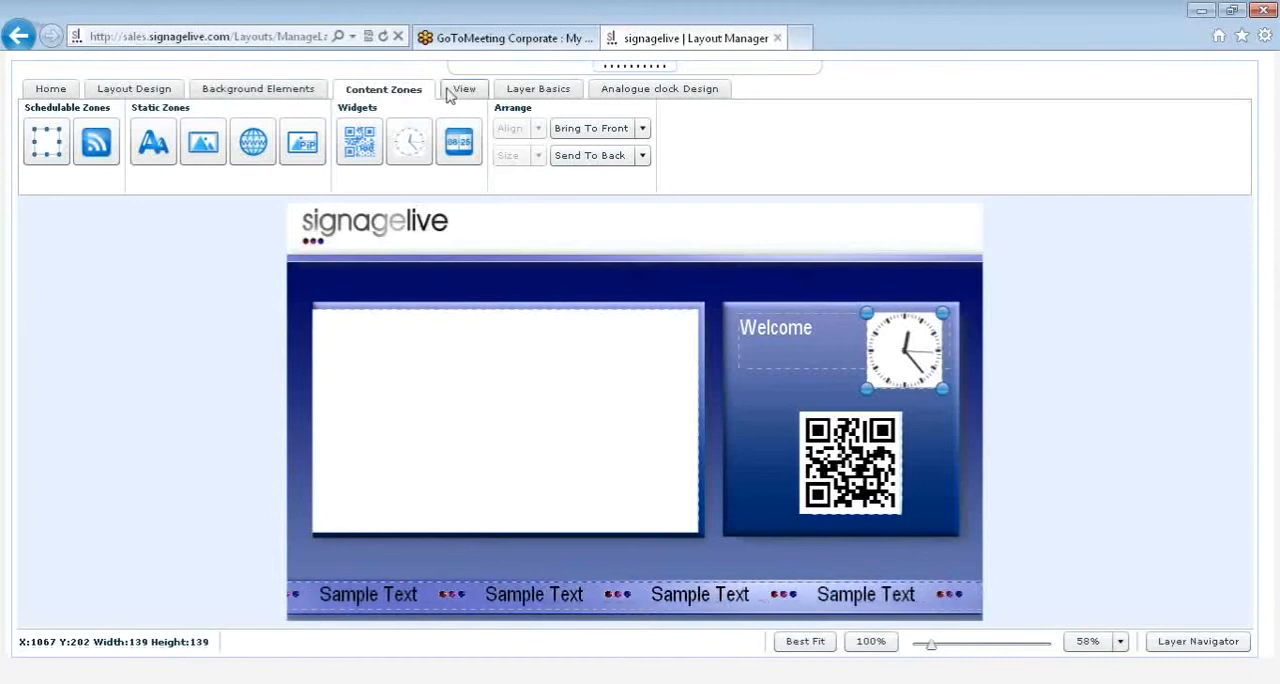
pyautogui.click(788, 360)
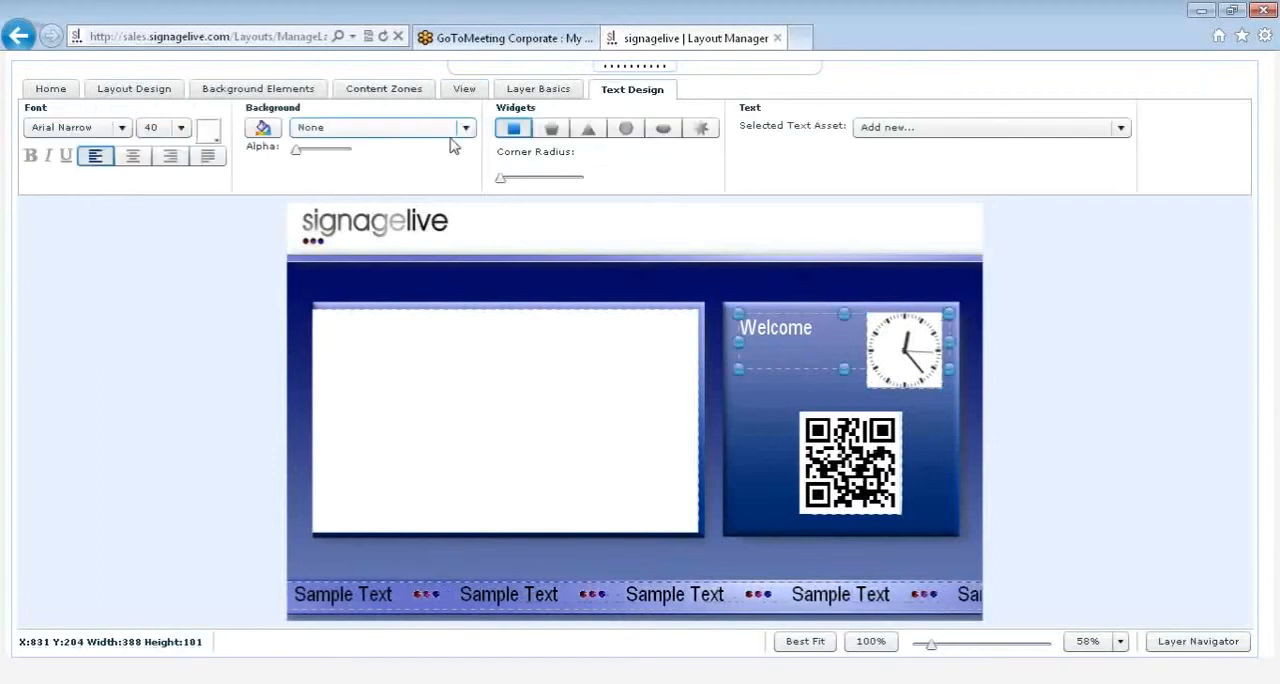
pyautogui.click(683, 289)
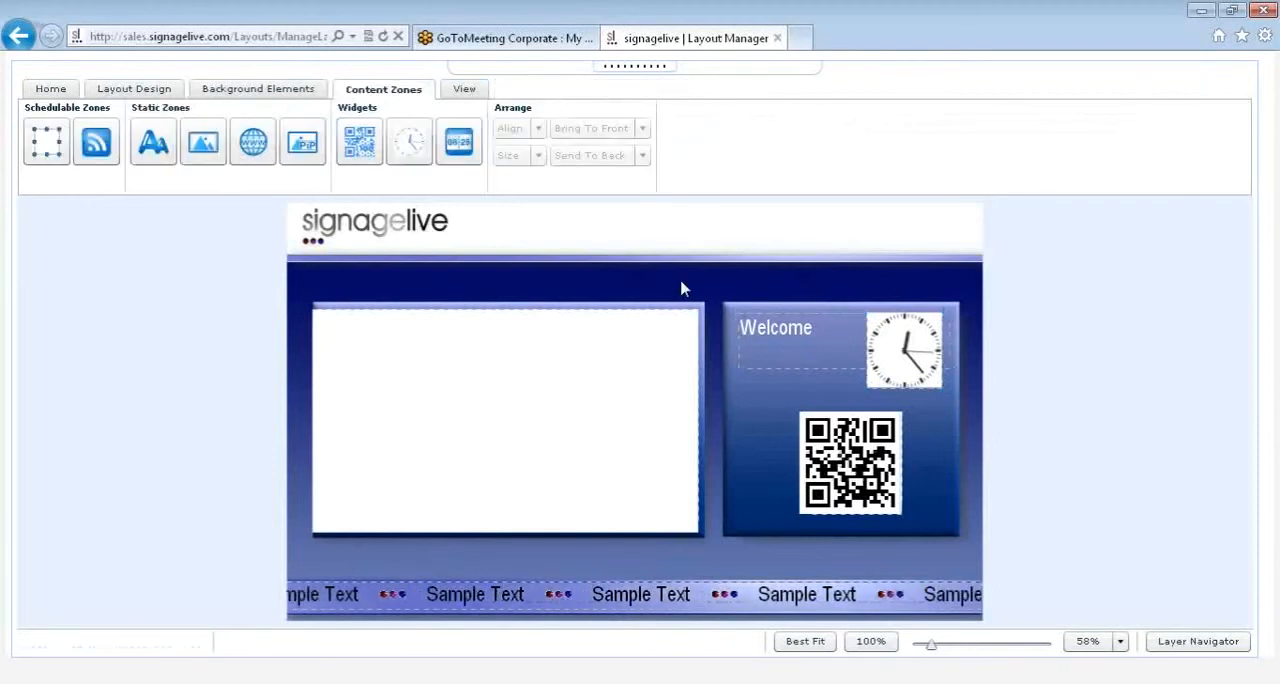
# Step: View the layout zoomed in to 227% and at 100%, and return it to the best-fit size
pyautogui.click(451, 98)
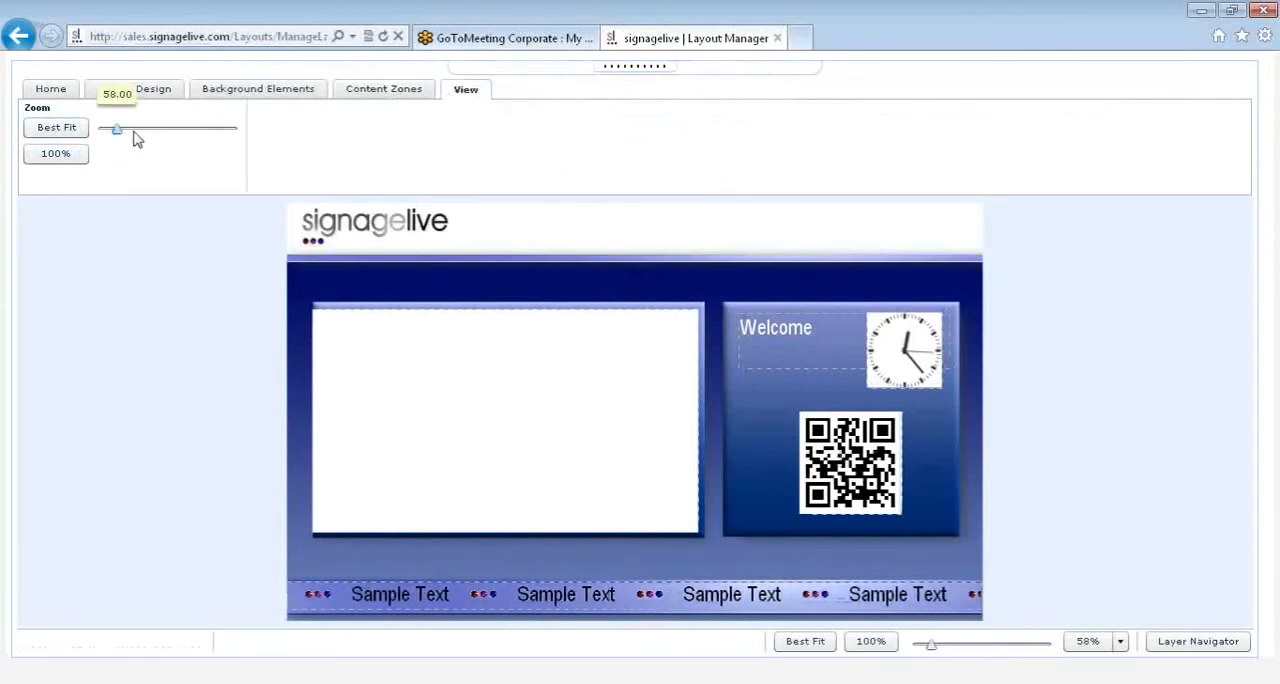
pyautogui.moveTo(134, 132); pyautogui.dragTo(177, 131)
pyautogui.moveTo(1245, 295); pyautogui.dragTo(1251, 538)
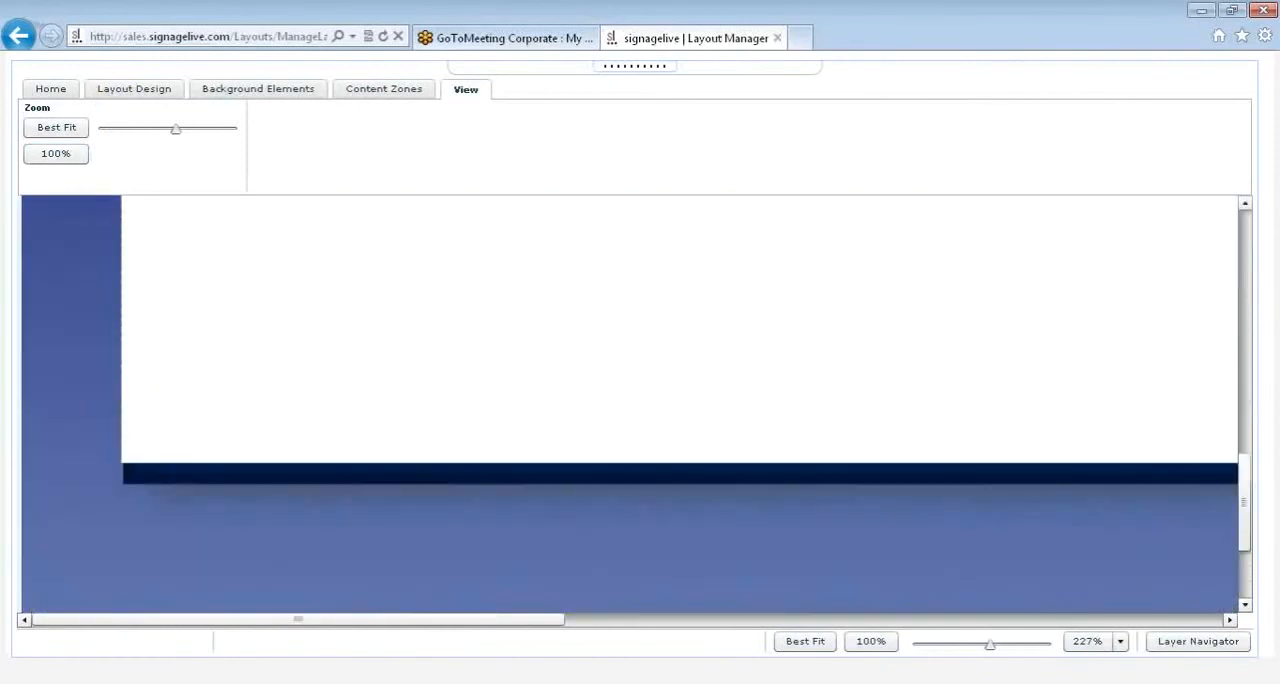
pyautogui.click(60, 155)
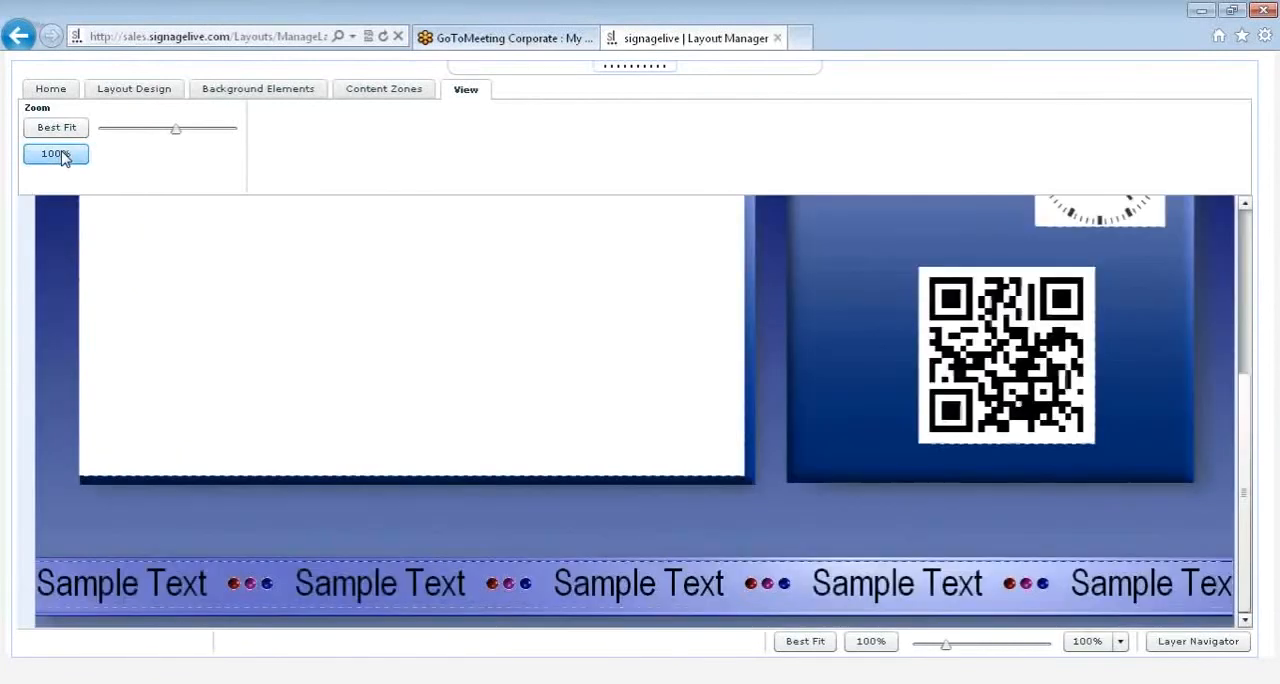
pyautogui.click(54, 131)
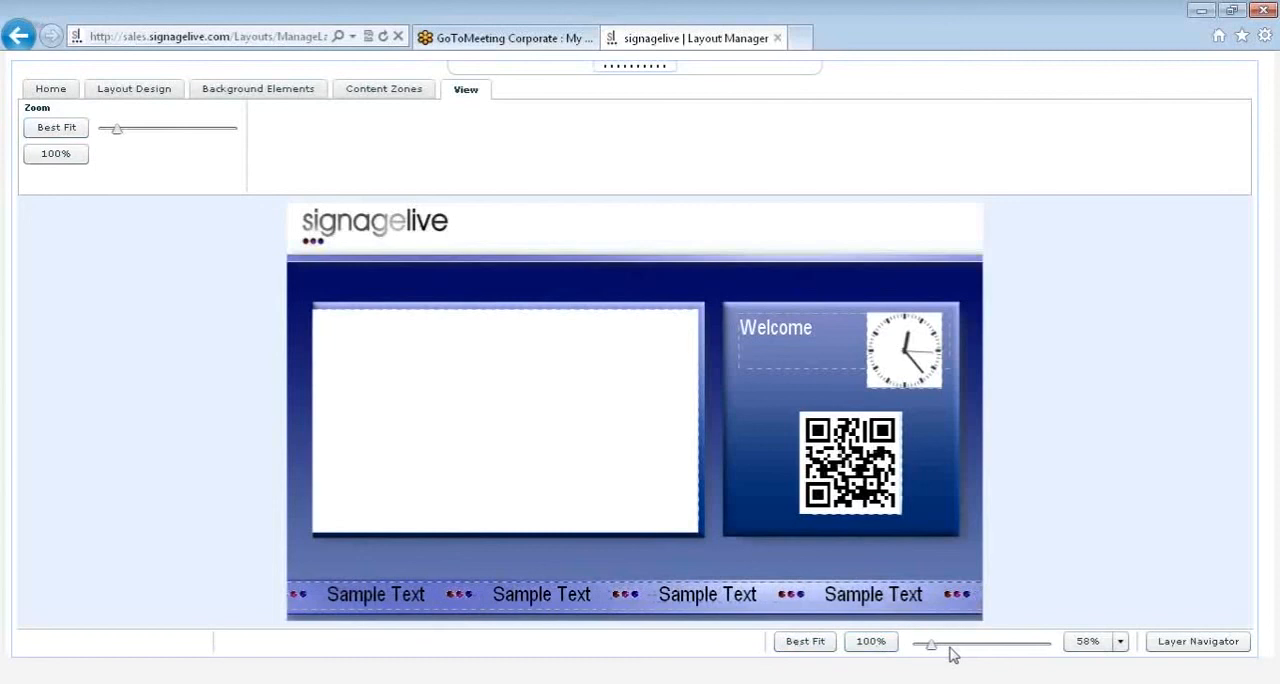
# Step: Lock the QR Code and Widget layers in the Layer Navigator
pyautogui.click(1170, 653)
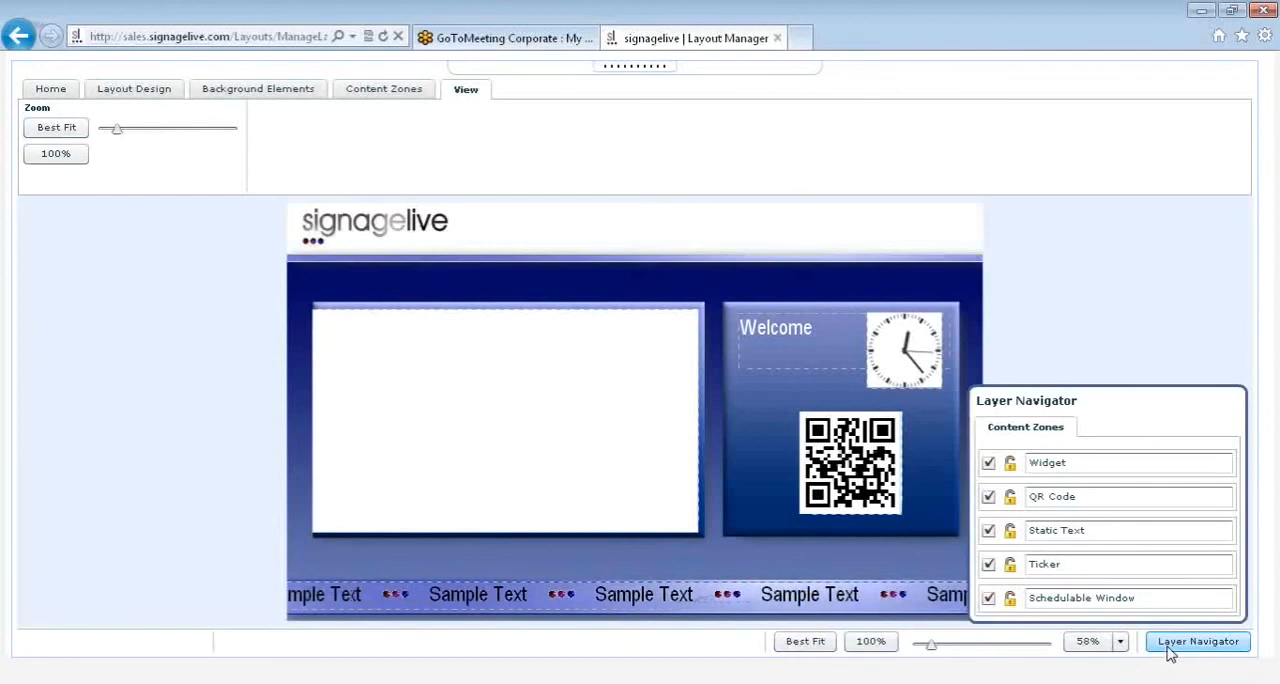
pyautogui.click(1172, 650)
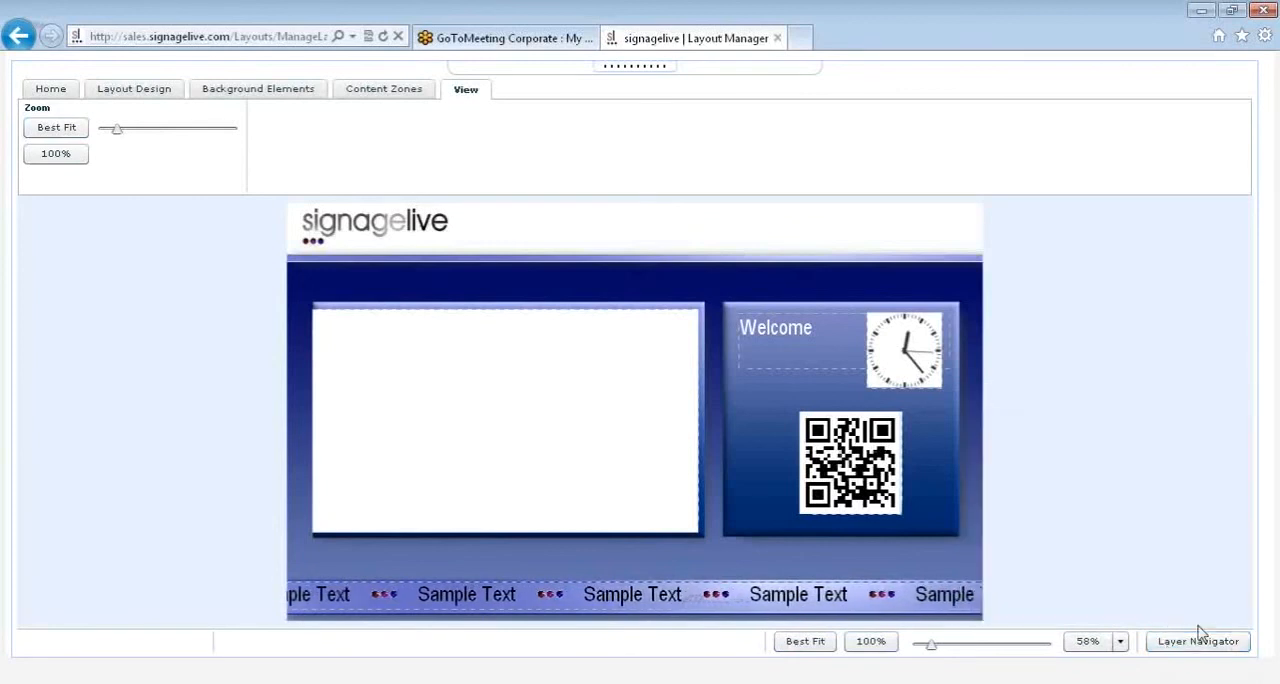
pyautogui.click(1200, 638)
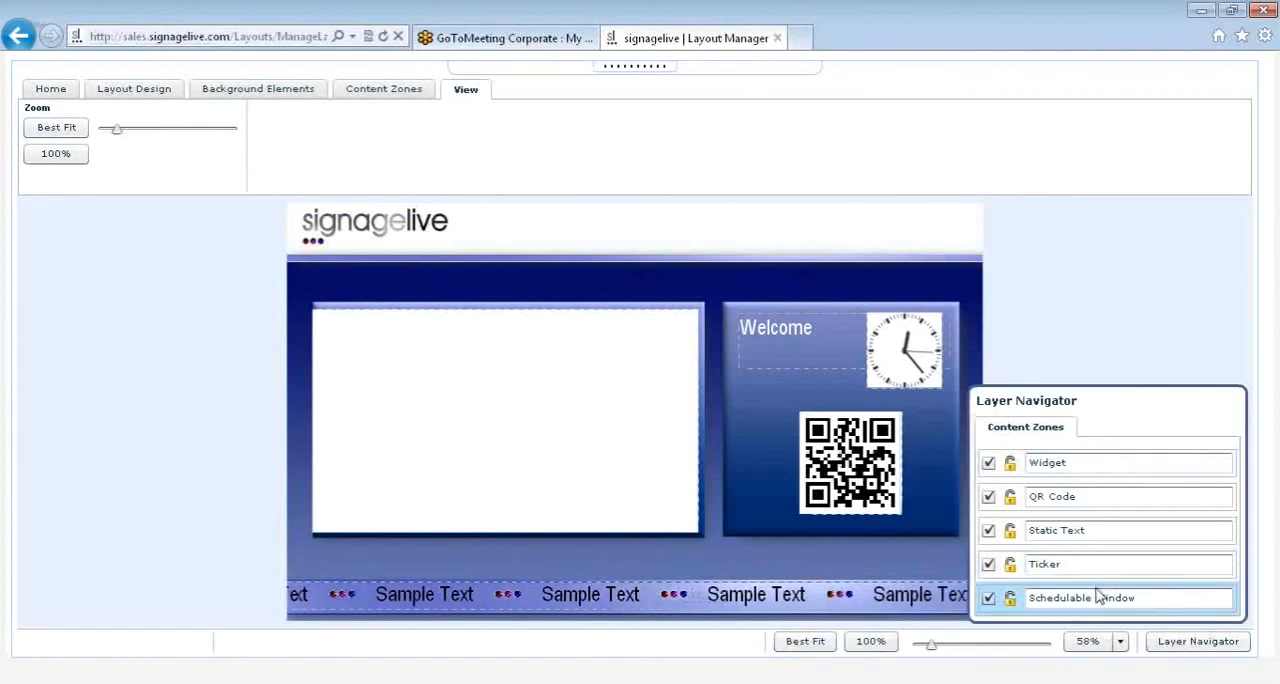
pyautogui.click(1010, 500)
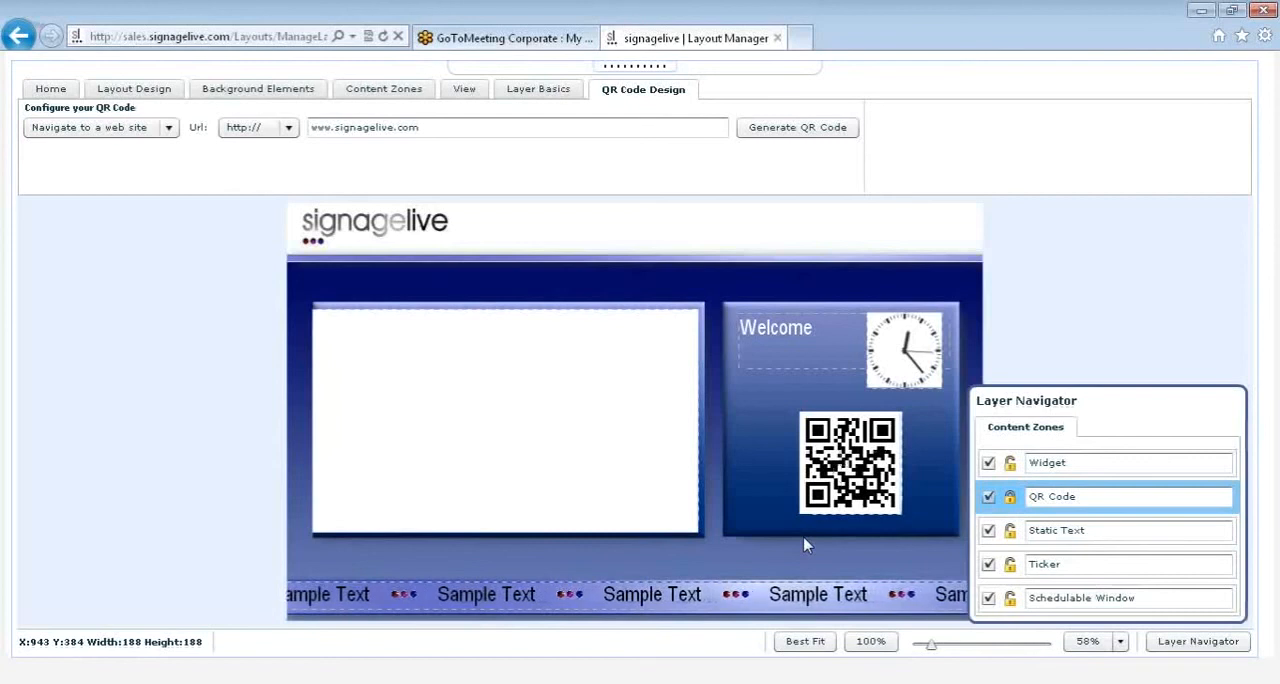
pyautogui.click(1008, 464)
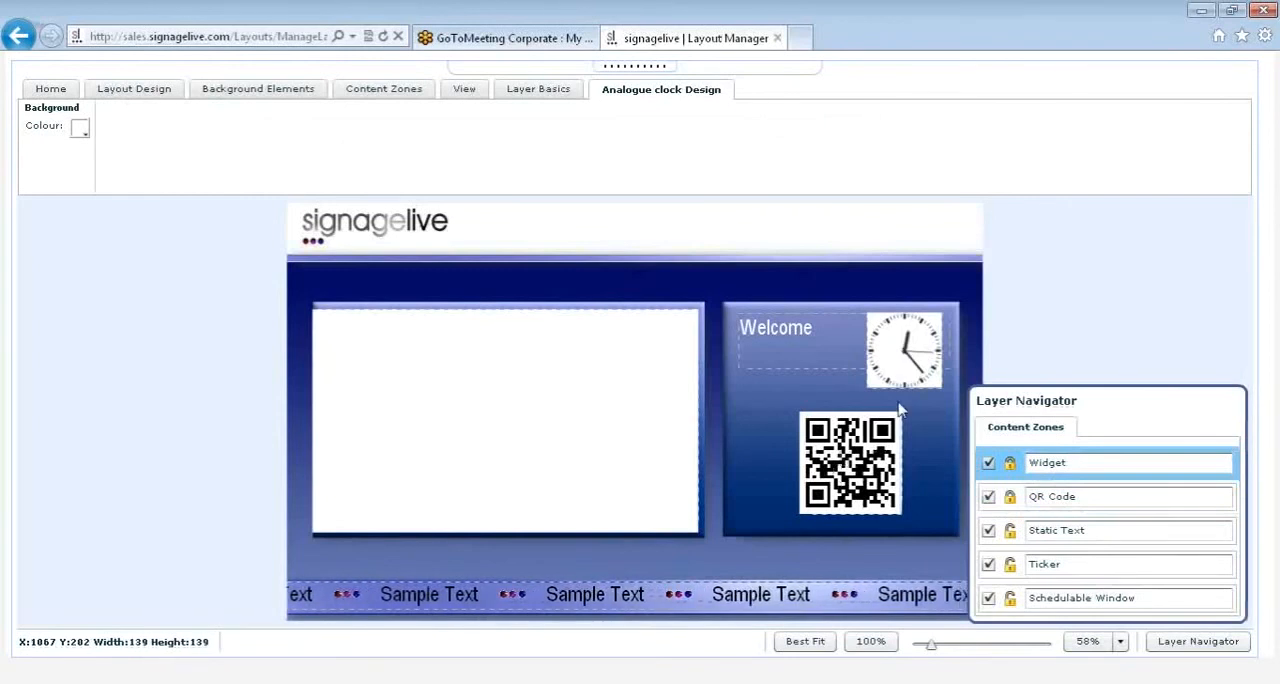
# Step: Hide the Static Text layer, show it again, and close the Layer Navigator
pyautogui.click(988, 532)
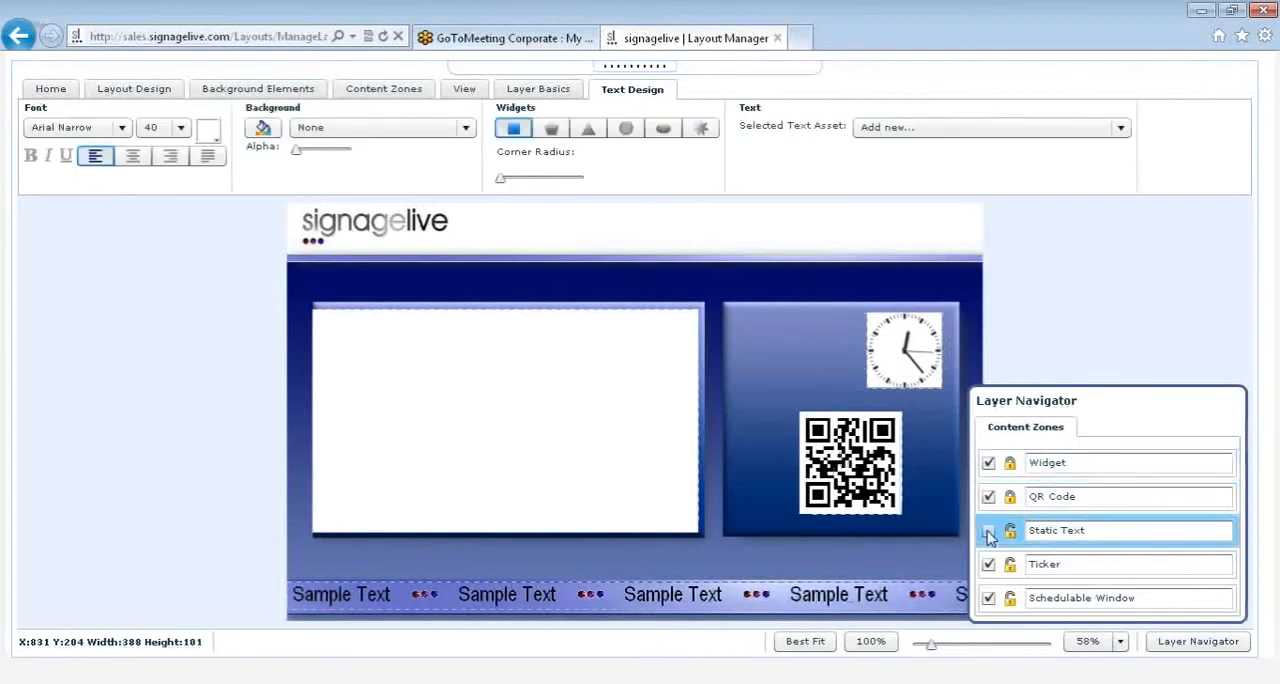
pyautogui.click(988, 532)
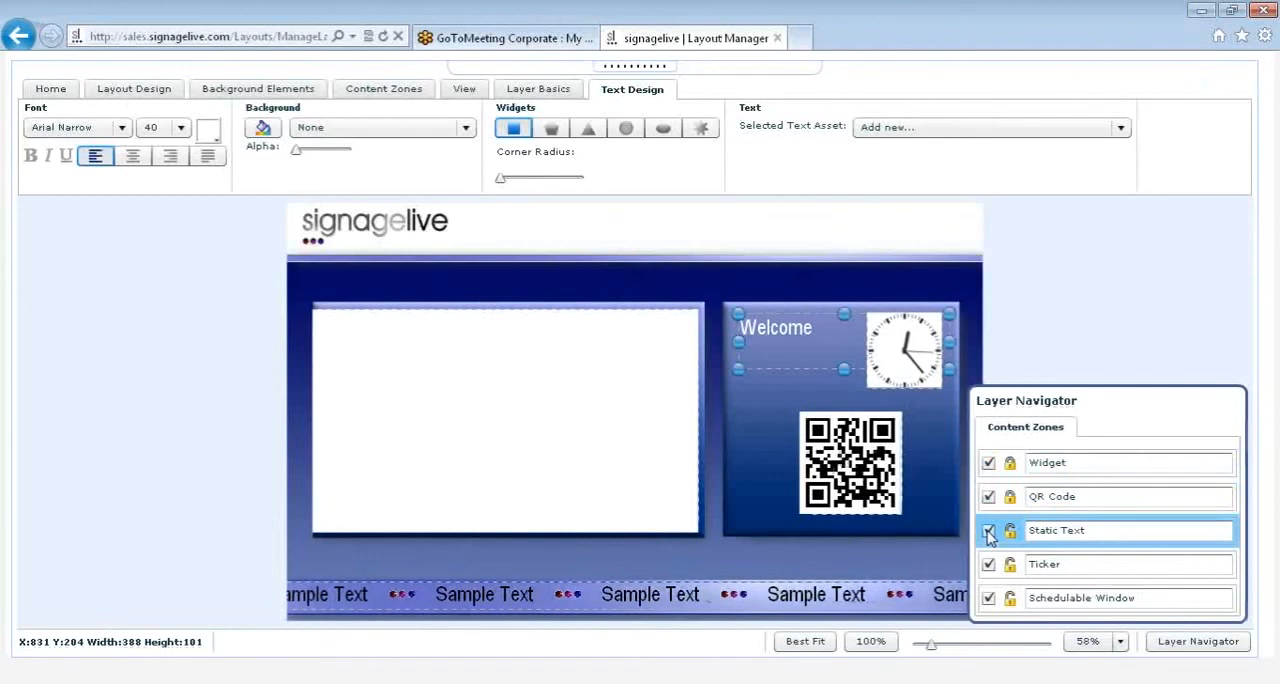
pyautogui.click(1190, 648)
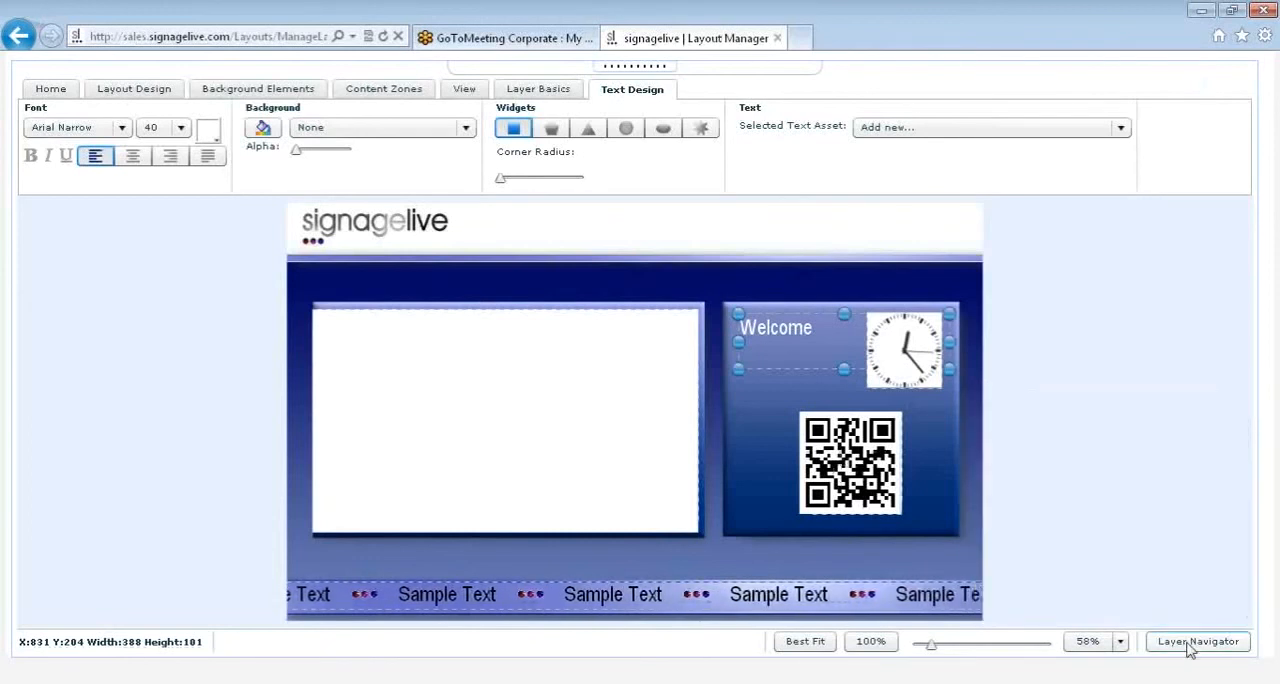